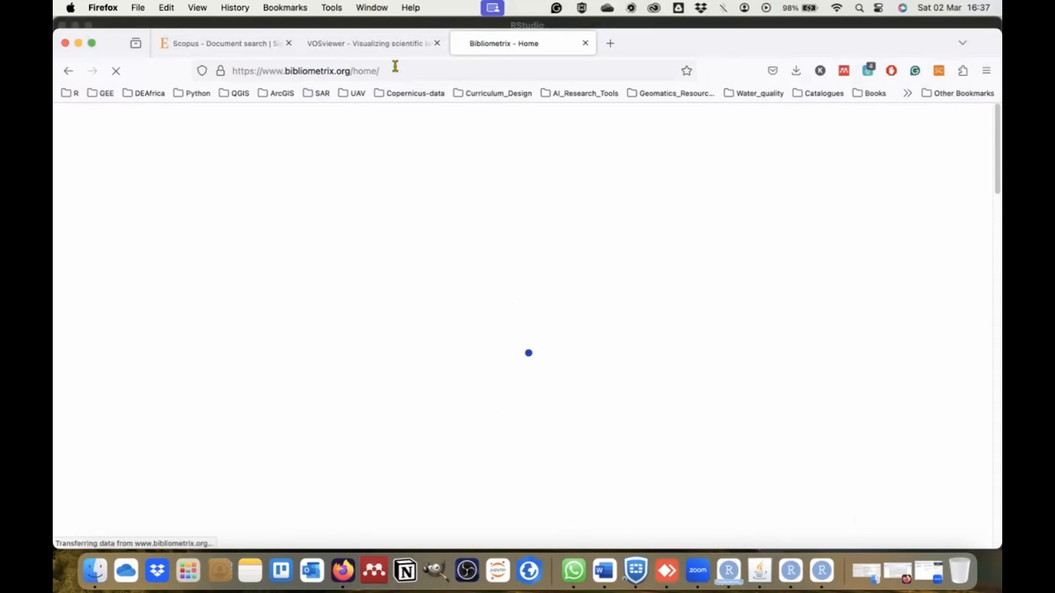
Switch to RStudio and create a new R script.
left_click(821, 572)
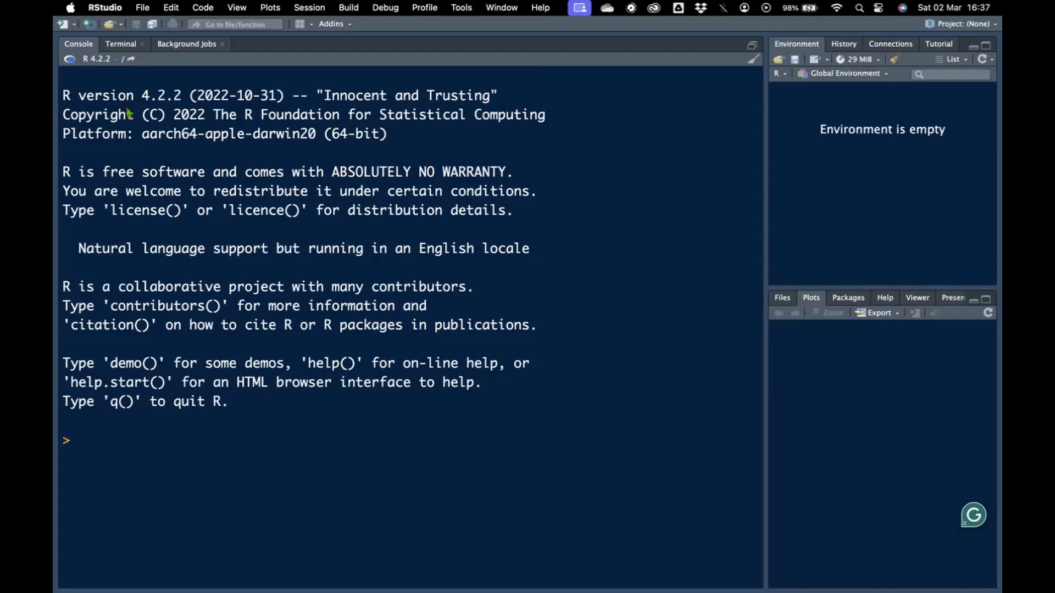
left_click(71, 25)
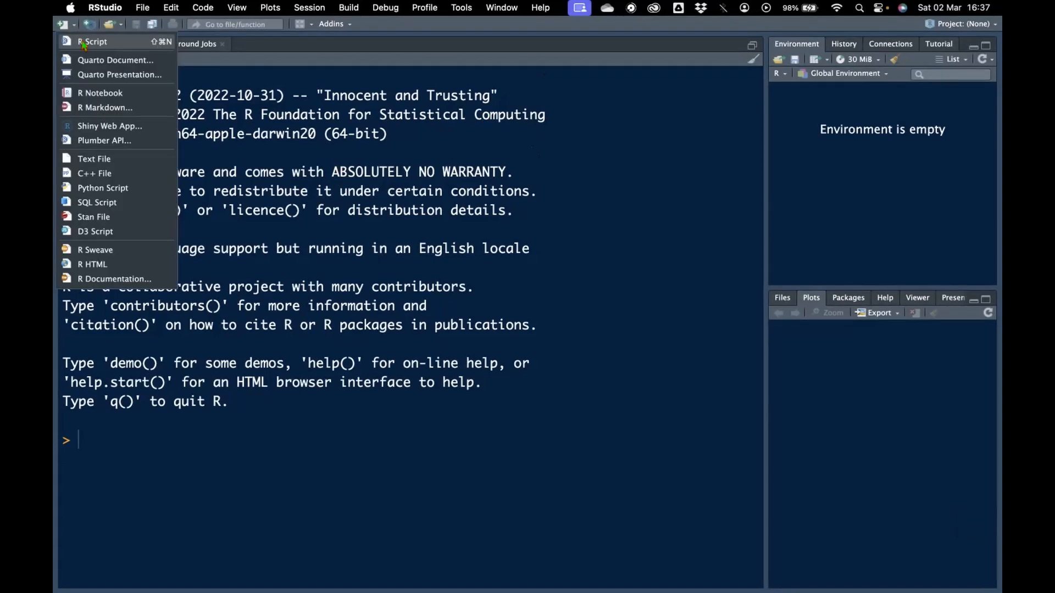
left_click(84, 42)
Write install.packages("bibliometrix") on the first line of the script.
type("inst")
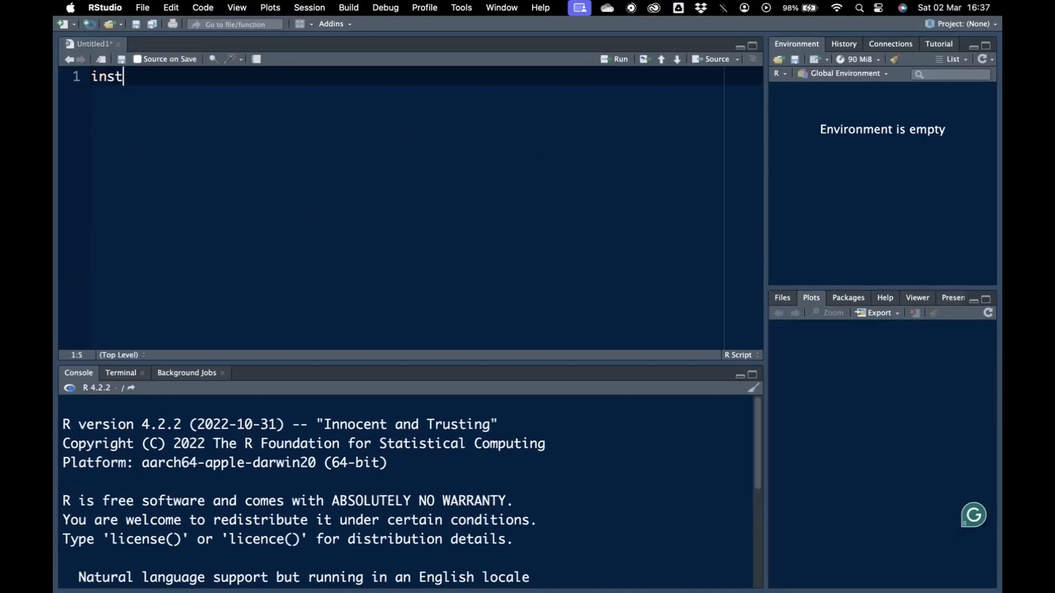
type("all.packa")
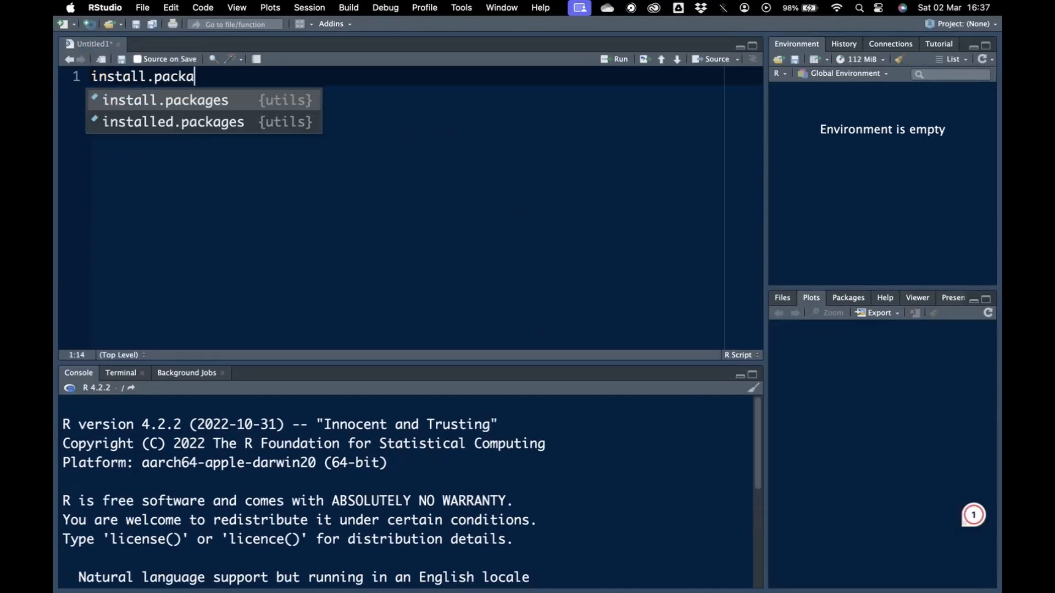
type("ges(\"")
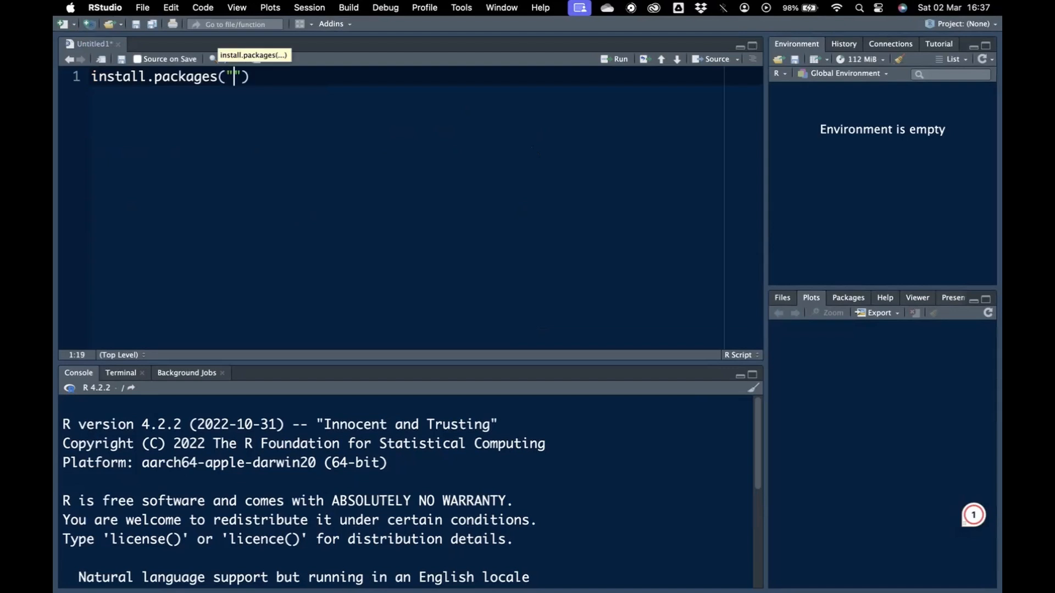
type("bibliomet")
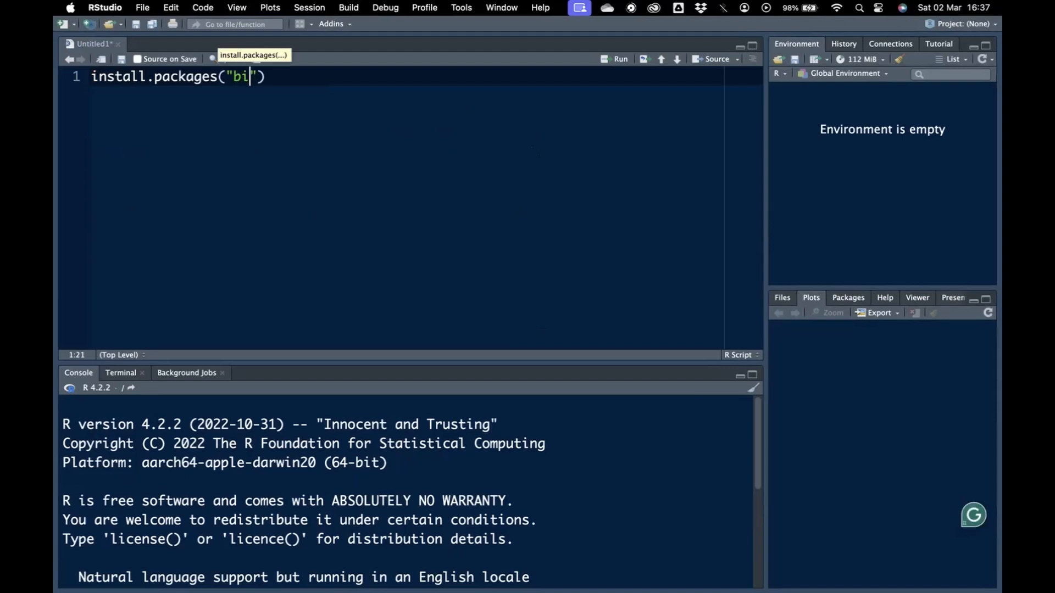
type("rix")
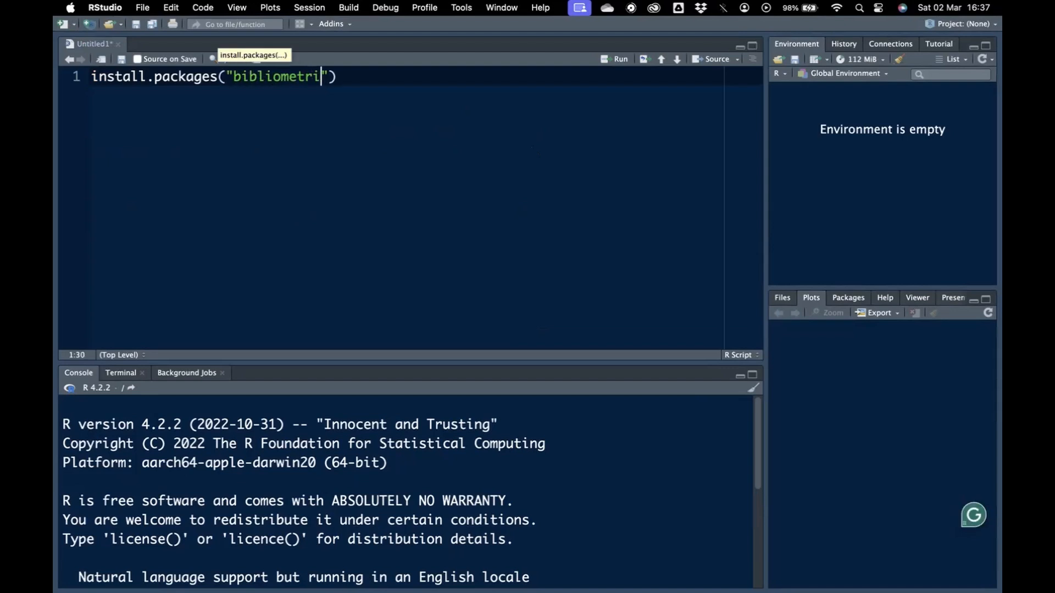
key("Return")
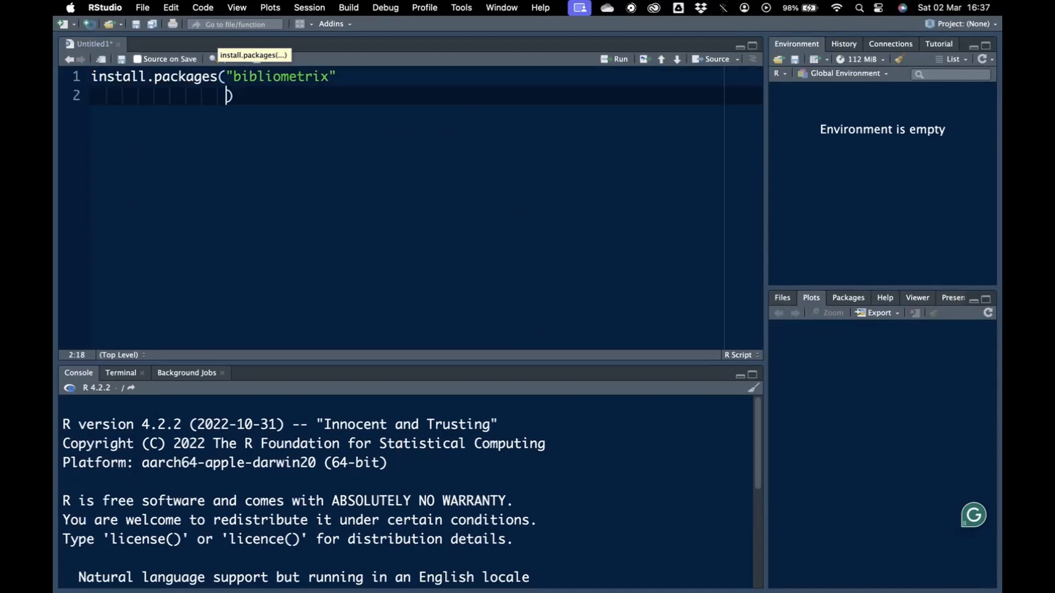
type("z")
key("super+z")
key("super+z")
key("super+z")
type("ix")
key("Right")
key("Right")
Add library(bibliometrix) on the second line, followed by blank lines.
key("Return")
type("library")
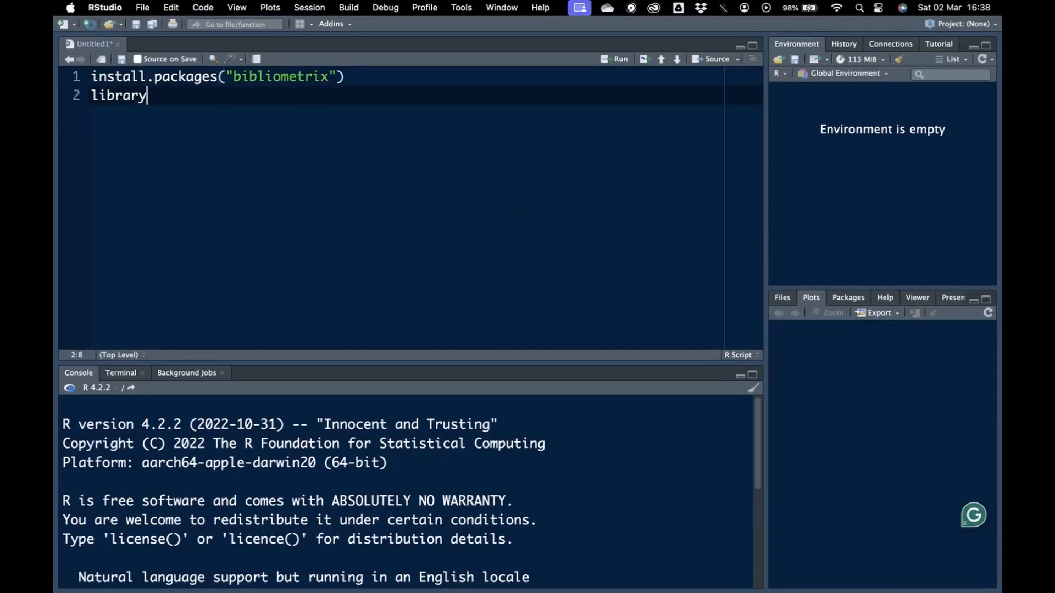
type("(bibliometrix)")
key("Return")
key("Return")
Run the library(bibliometrix) line to load the package.
left_click(184, 96)
left_click(200, 77)
left_click(196, 96)
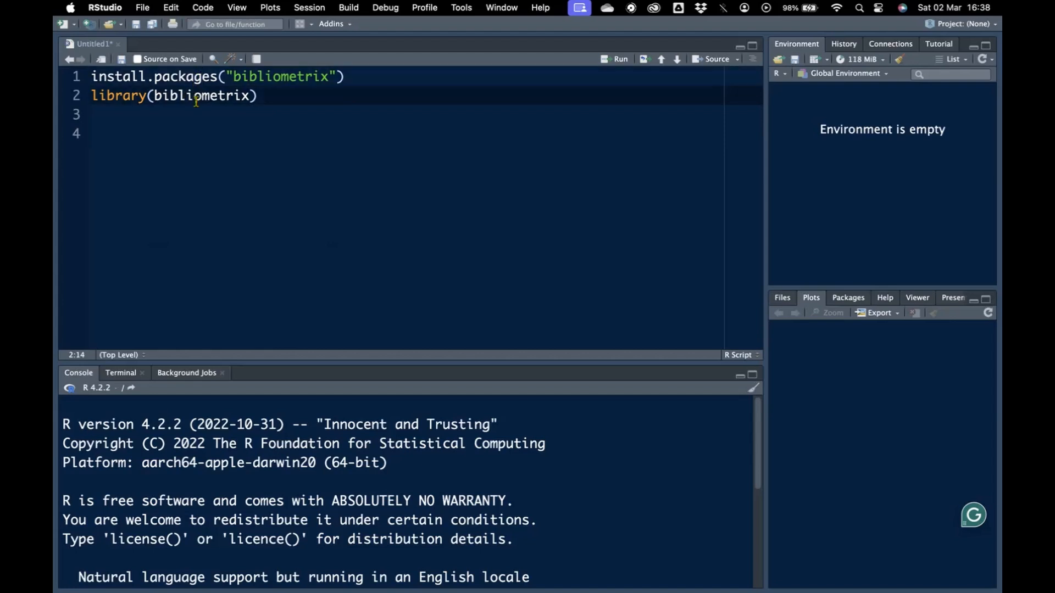
key("super+Return")
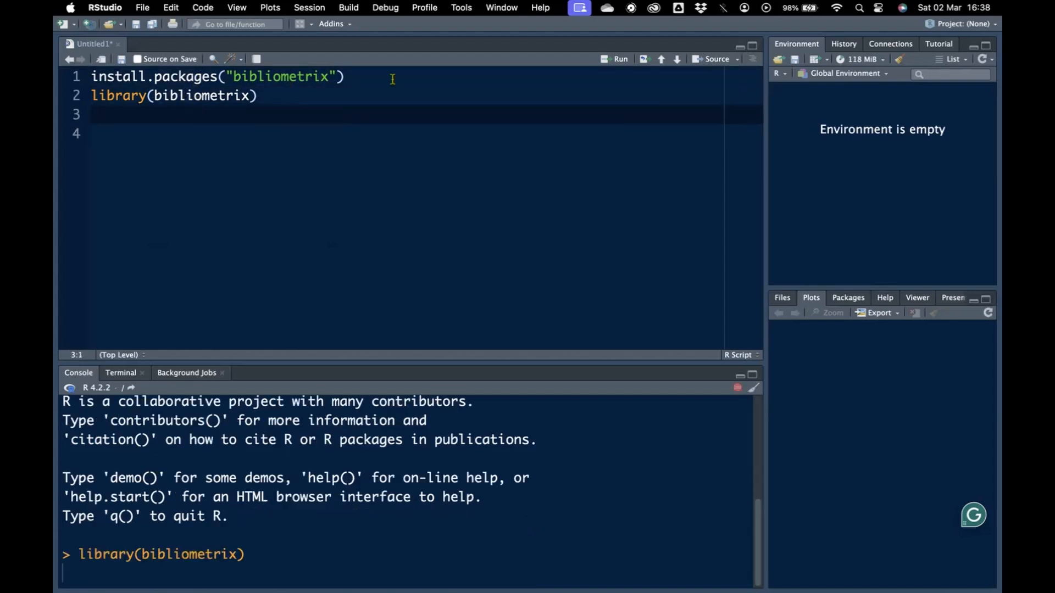
left_click(392, 79)
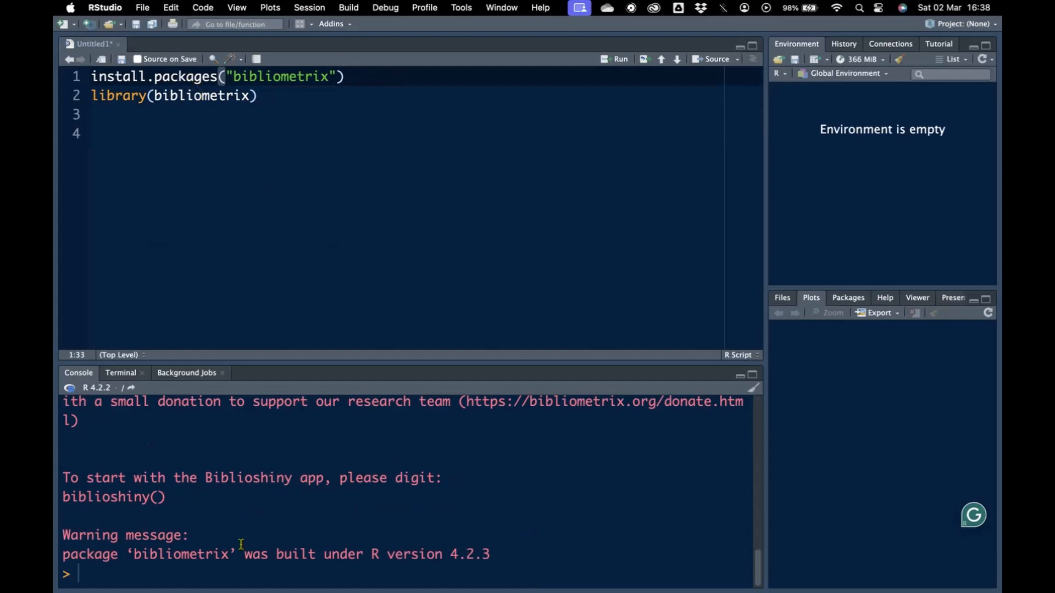
Copy the biblioshiny() command from the package's console message onto line 4 of the script.
scroll(319, 548, "up", 5)
scroll(319, 545, "up", 5)
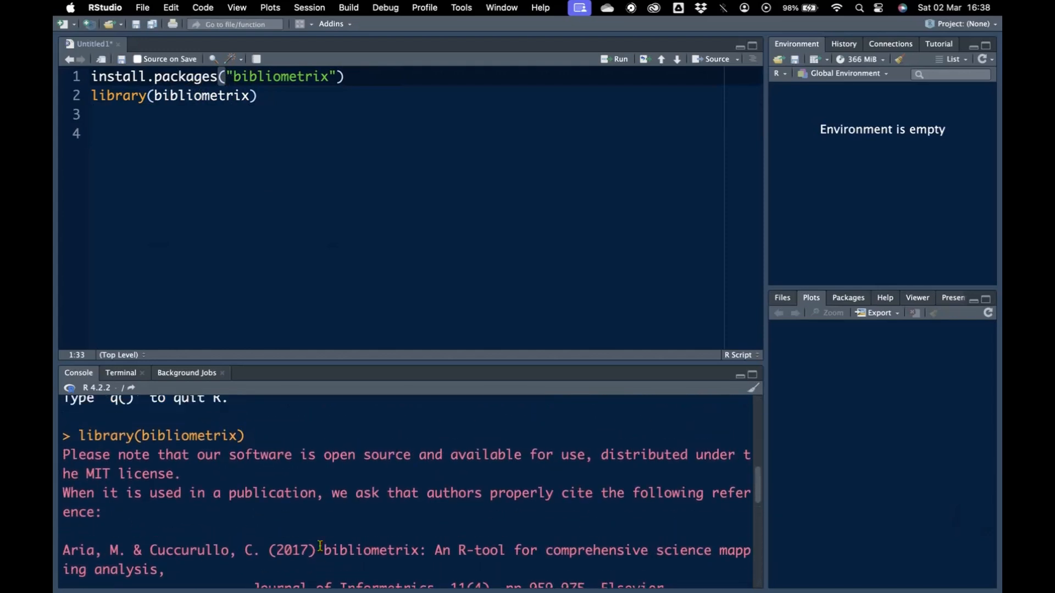
scroll(320, 545, "down", 5)
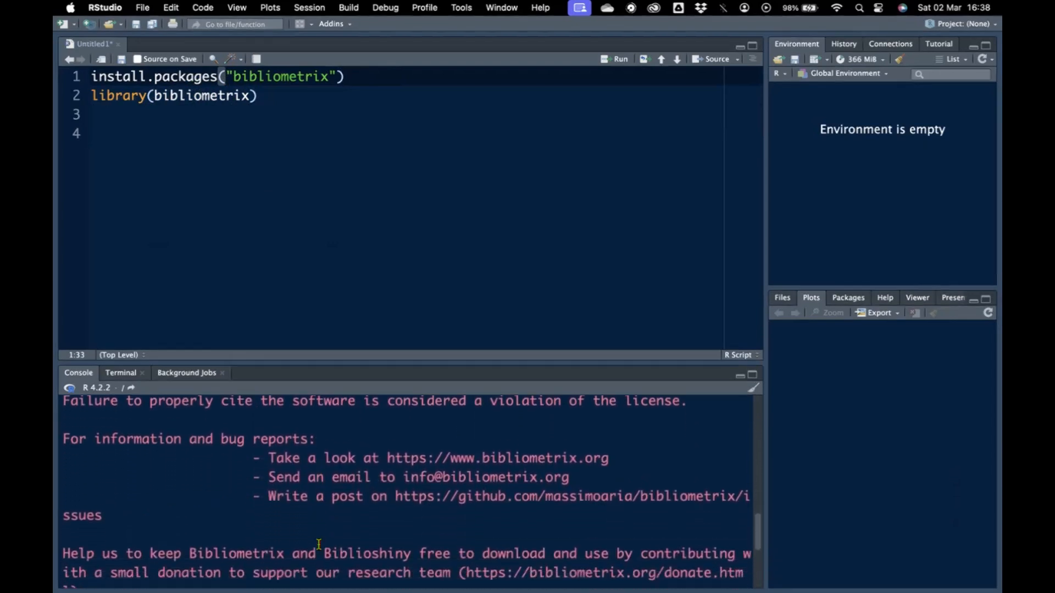
scroll(318, 544, "down", 5)
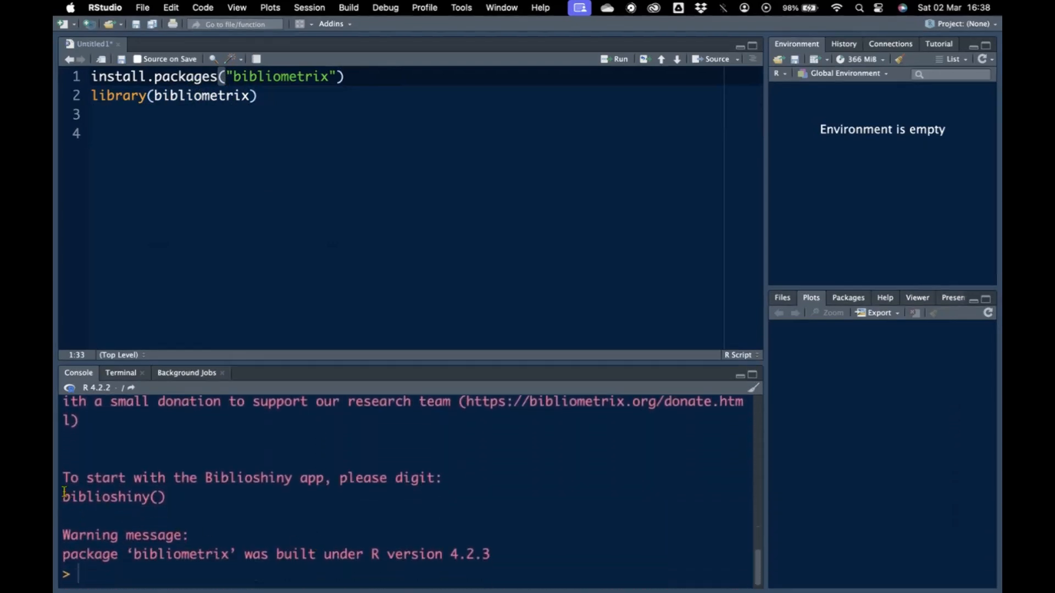
left_click_drag(63, 494, 168, 487)
key("super+c")
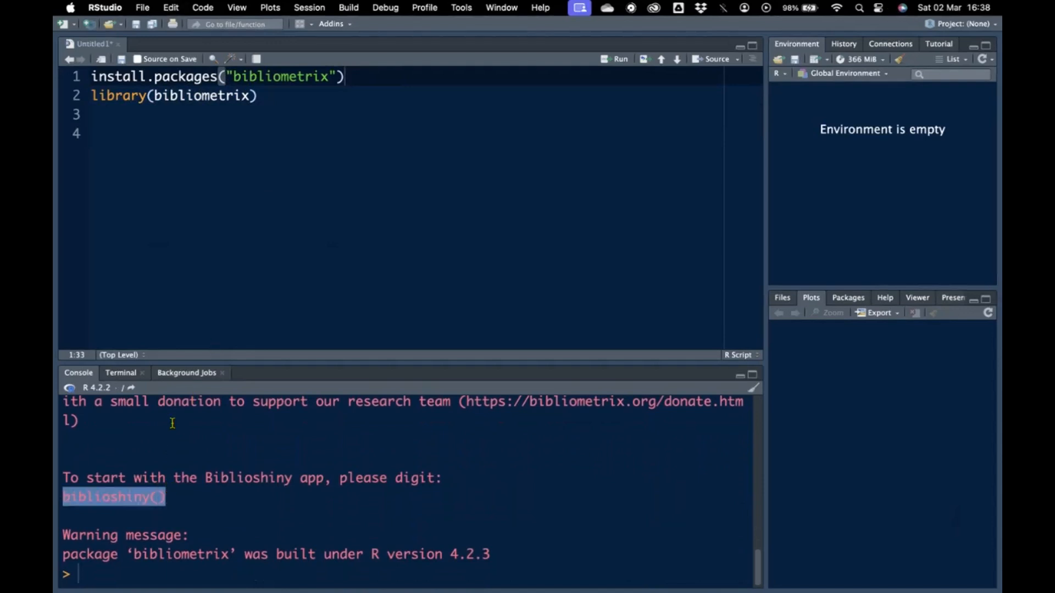
left_click(90, 132)
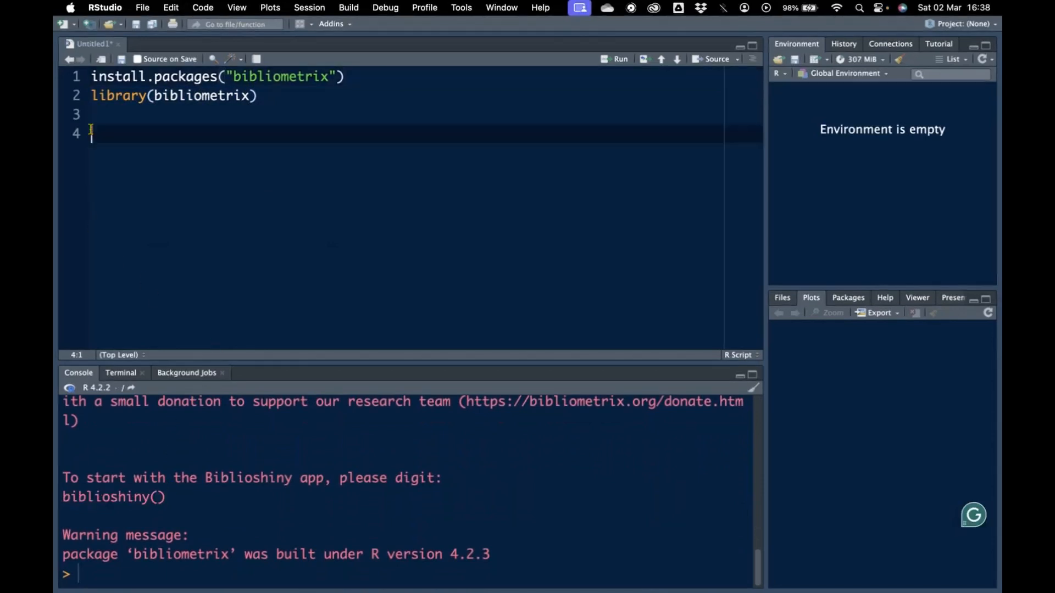
key("super+v")
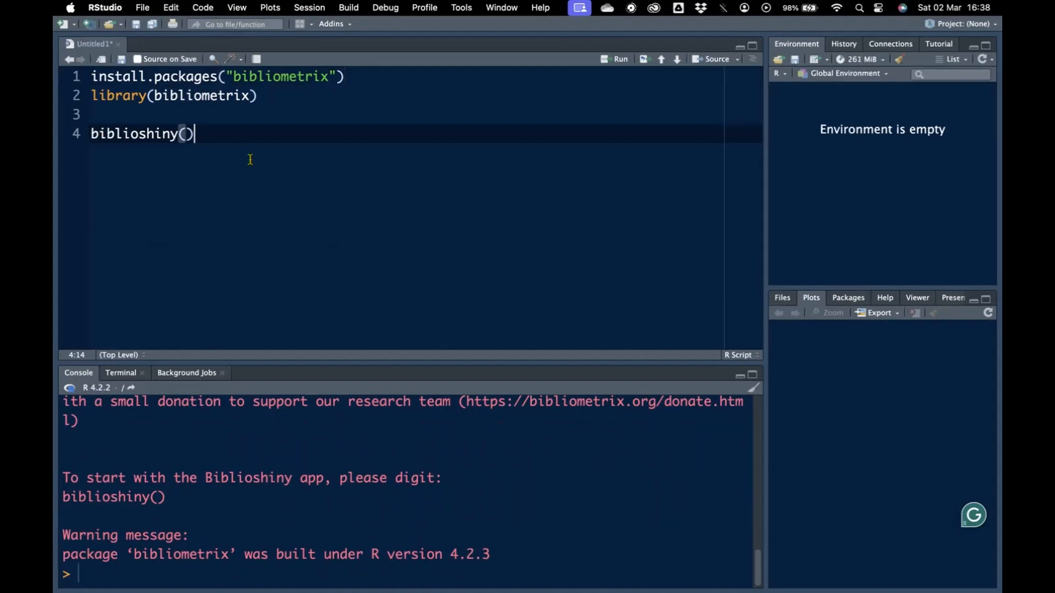
Insert the comment "#Open the app" above biblioshiny() and run the biblioshiny() line.
left_click(110, 114)
key("Return")
type("#Open ")
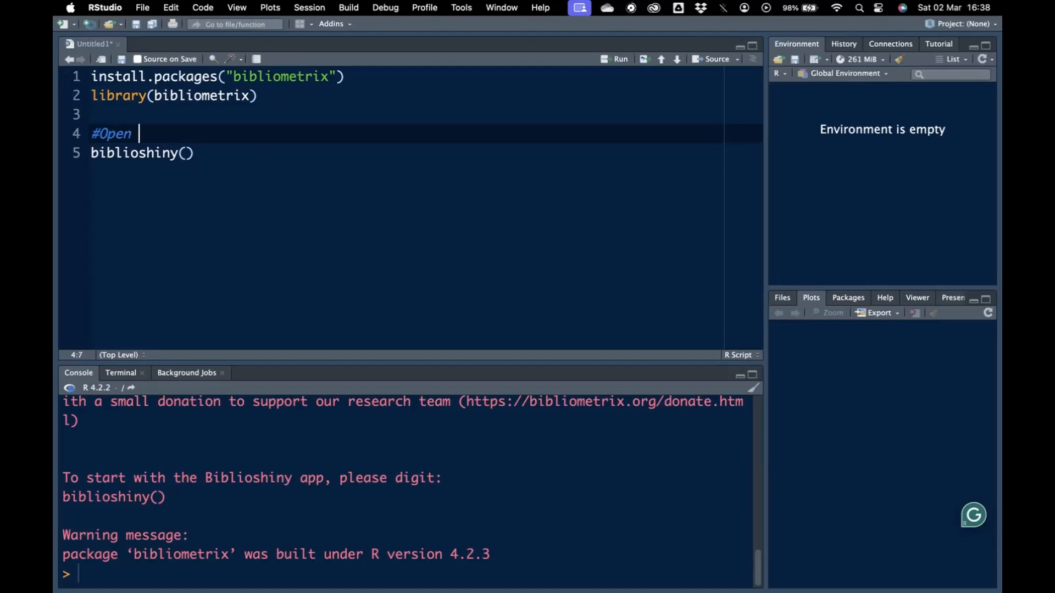
type("the app")
left_click(108, 155)
key("super+Return")
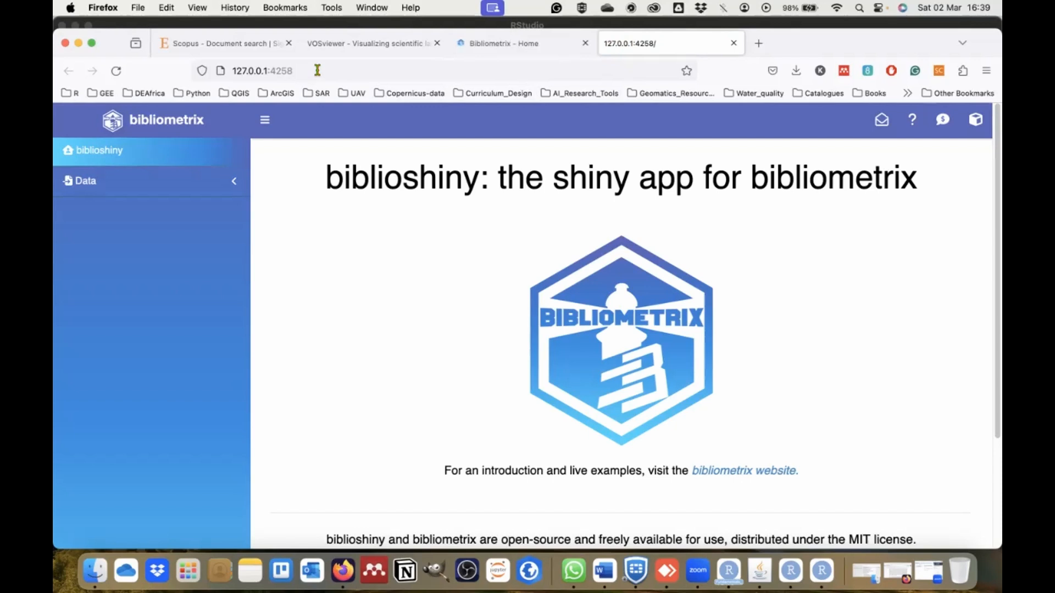
Examine the Biblioshiny app's local web address and look through the Bibliometrix home page.
left_click(231, 70)
left_click_drag(232, 70, 315, 70)
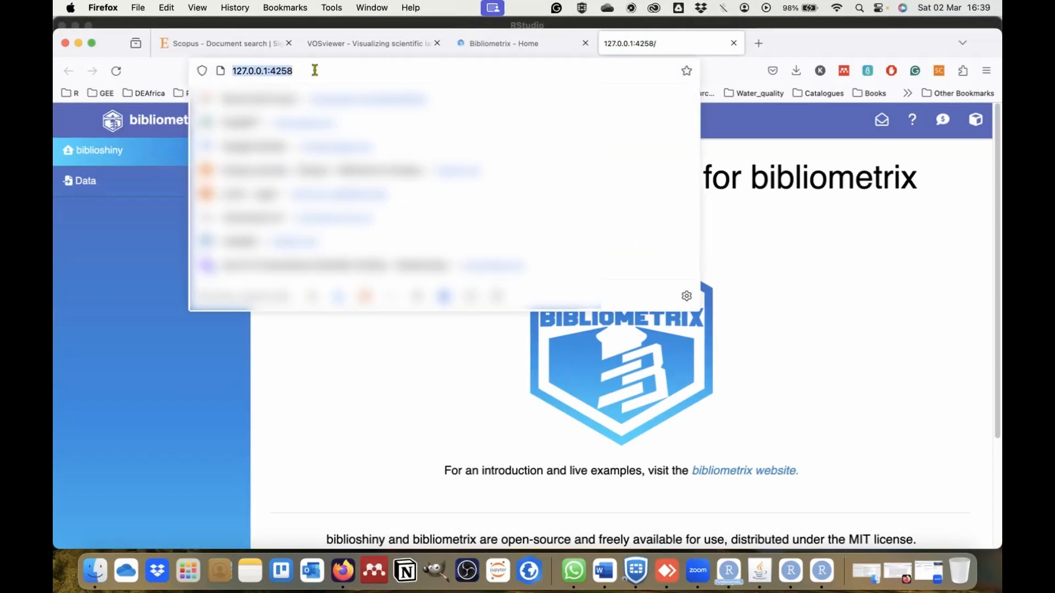
left_click(830, 250)
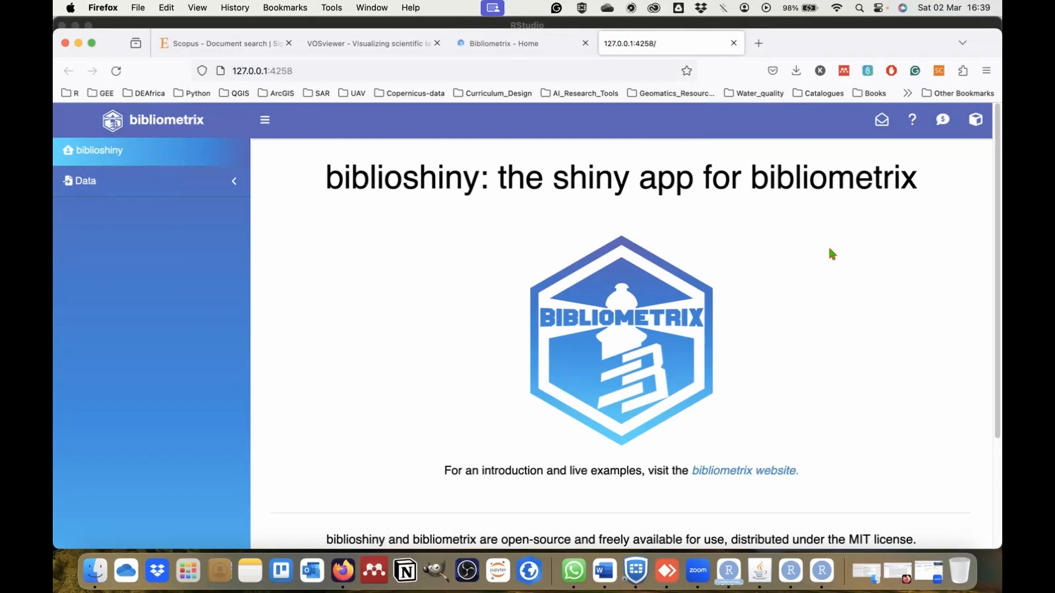
left_click(485, 39)
scroll(574, 305, "down", 5)
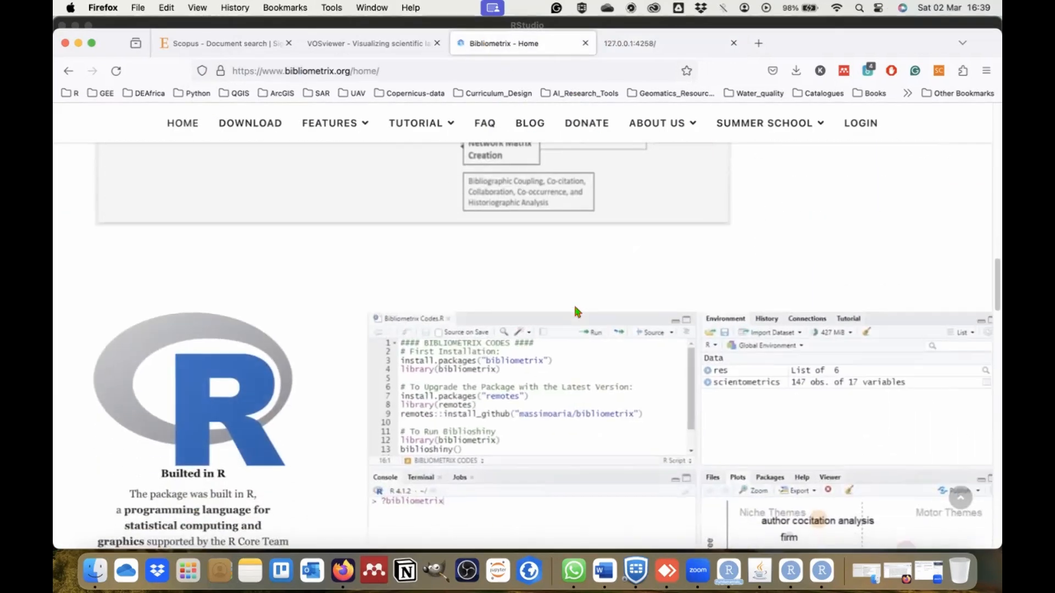
scroll(575, 311, "down", 10)
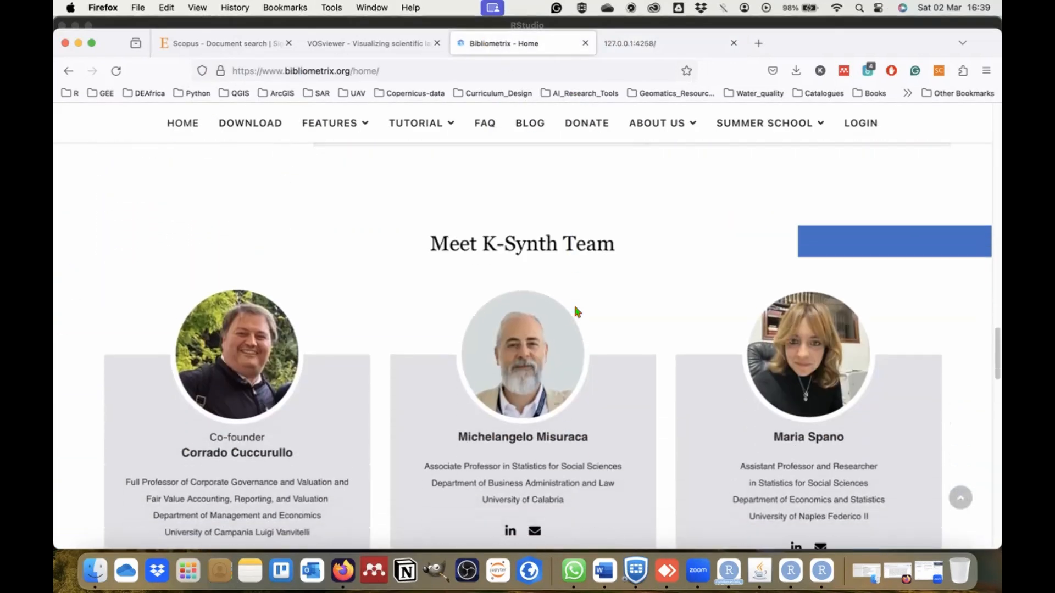
scroll(573, 303, "down", 10)
Return to the Biblioshiny app and expand its Data options.
left_click(620, 47)
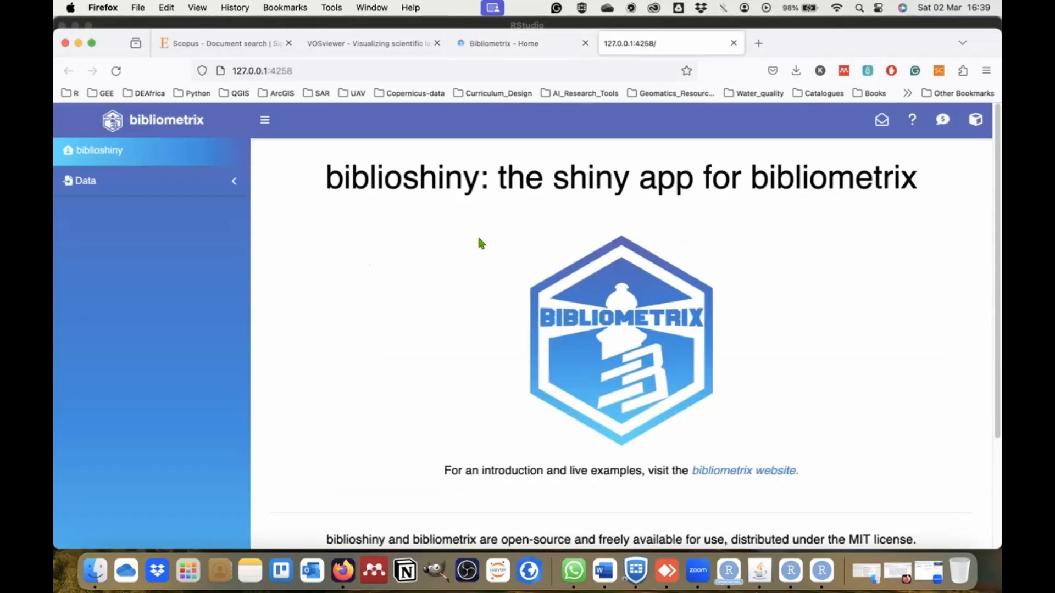
left_click(137, 181)
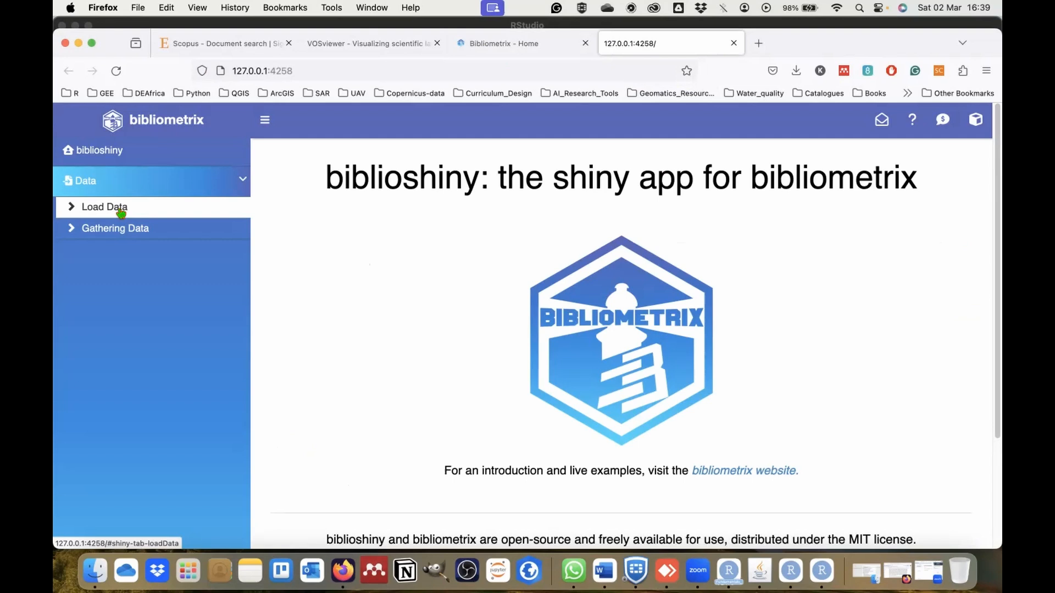
In Scopus, open the results of query 6, the newest rangeland query in the search history.
left_click(214, 43)
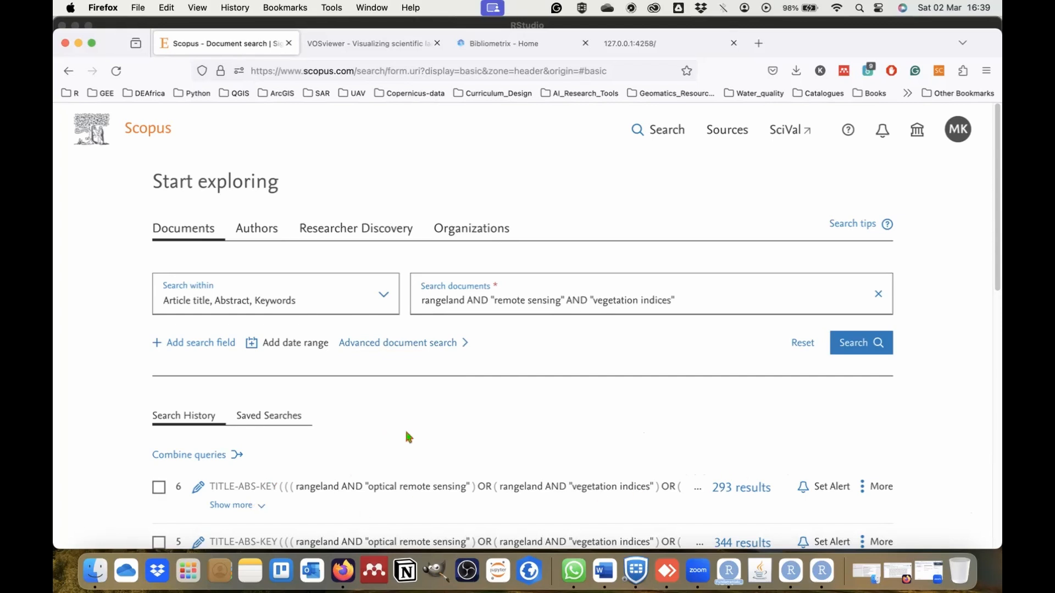
scroll(407, 435, "down", 3)
left_click(238, 305)
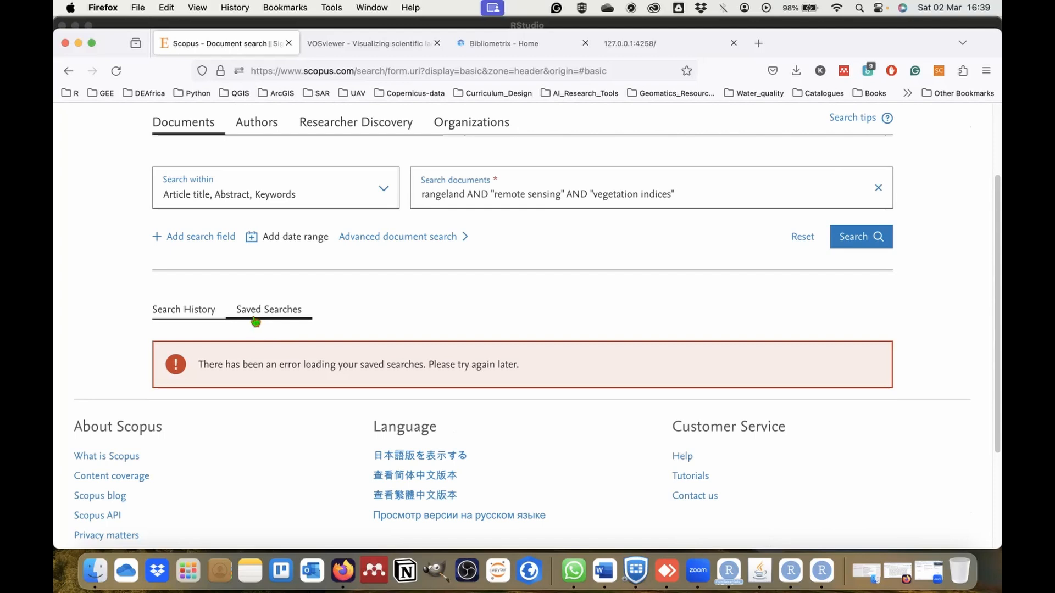
left_click(224, 316)
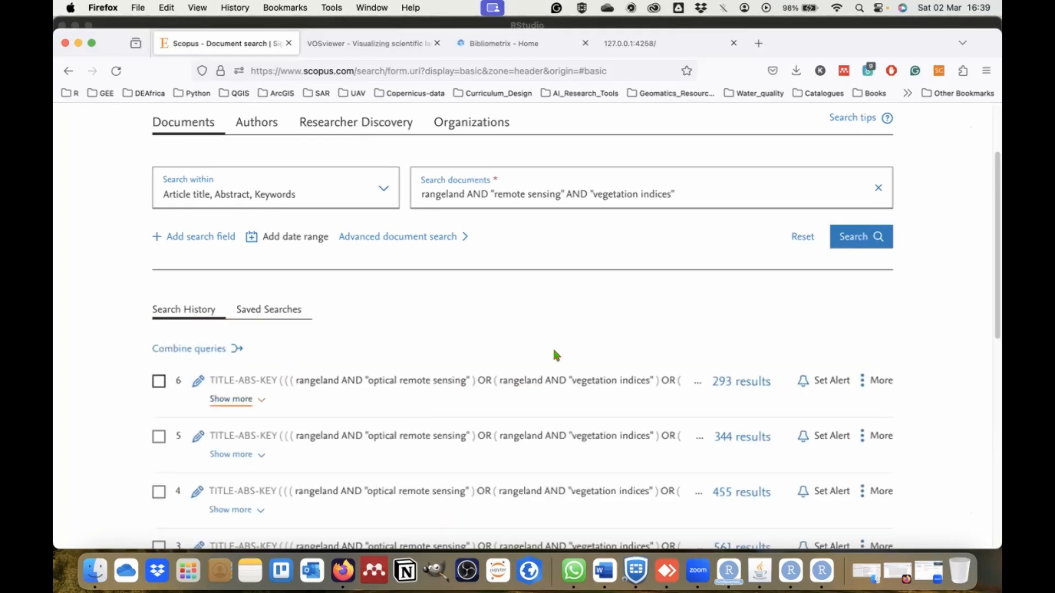
left_click(743, 382)
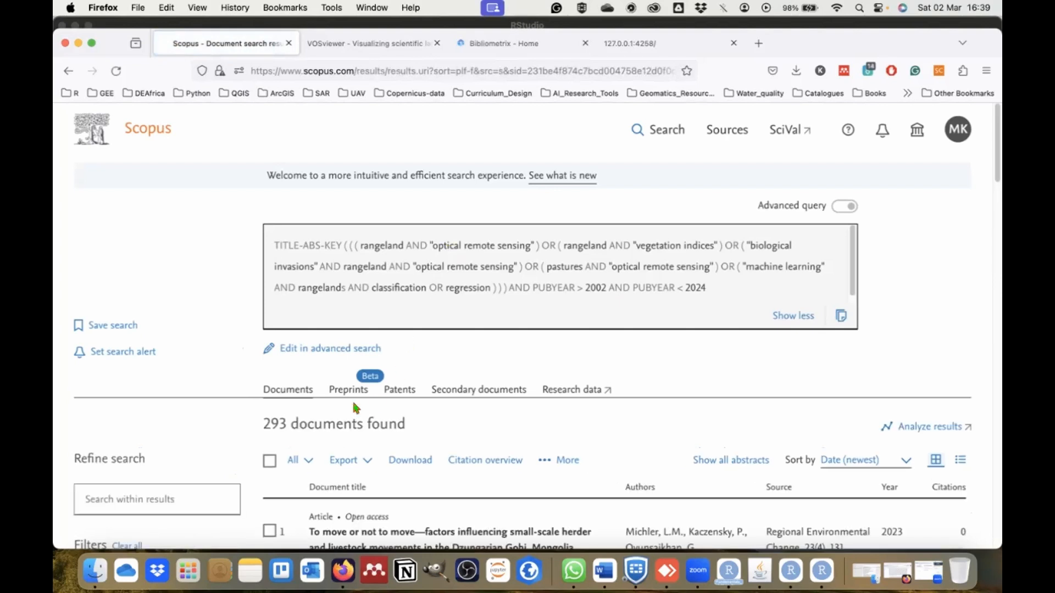
Select all documents found and check the available export file types without exporting.
left_click(270, 461)
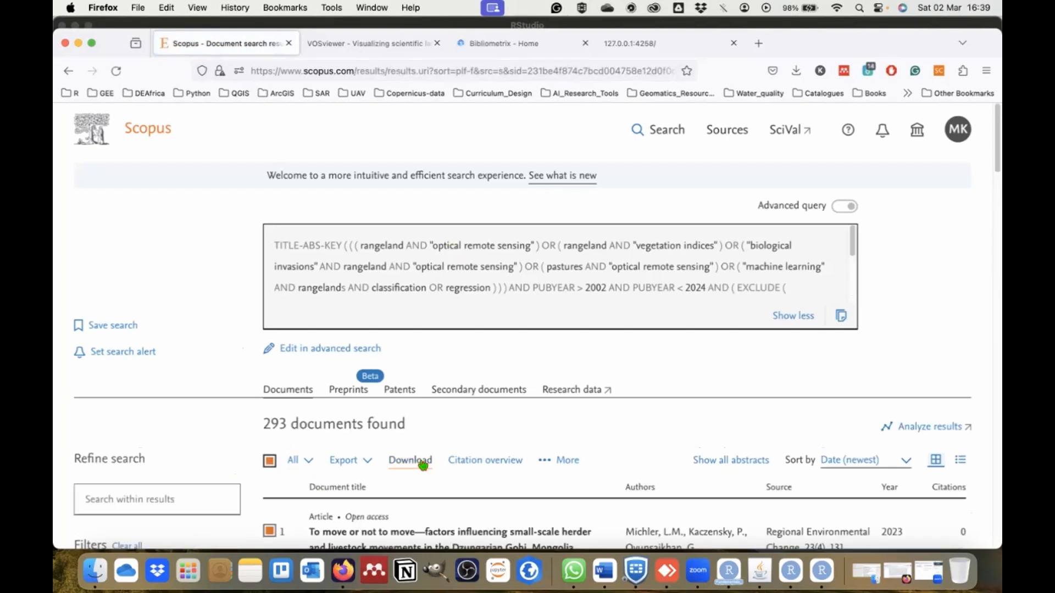
left_click(369, 462)
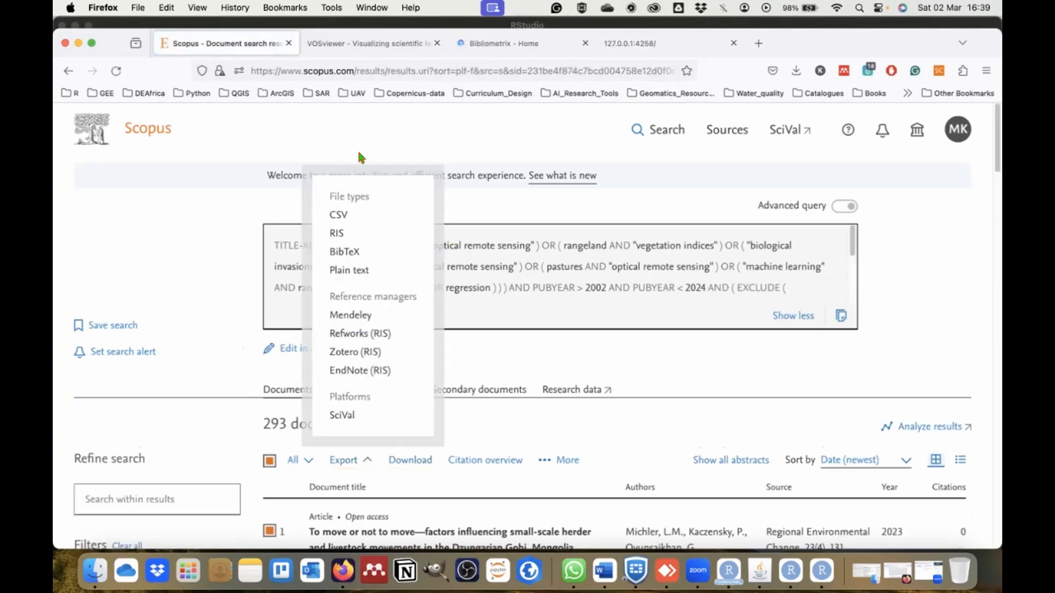
left_click(145, 258)
Return to the Bibliometrix website and open a page listed under Features.
left_click(497, 44)
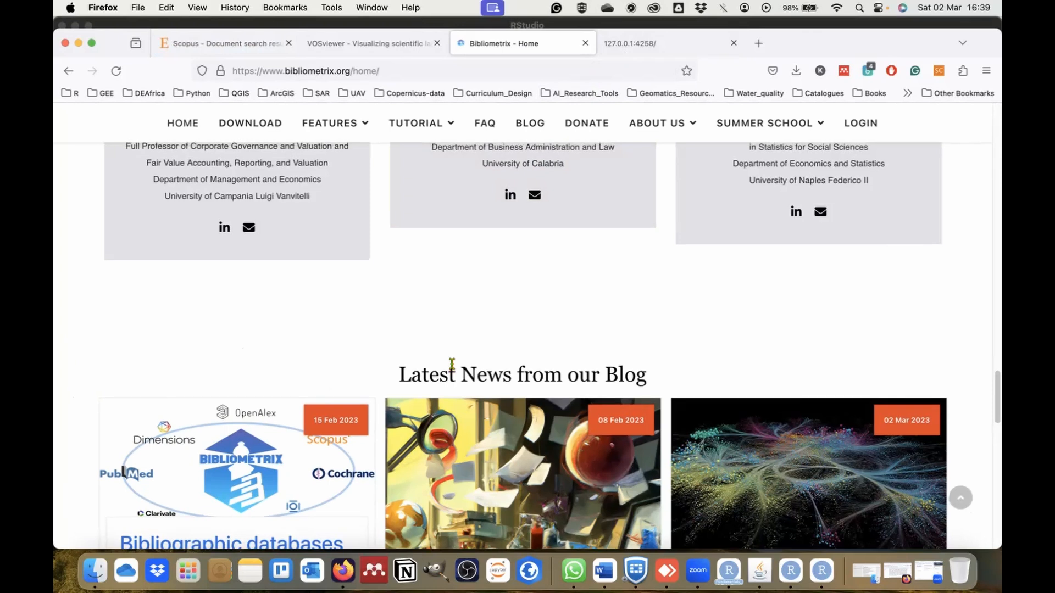
scroll(451, 365, "up", 15)
scroll(453, 367, "up", 5)
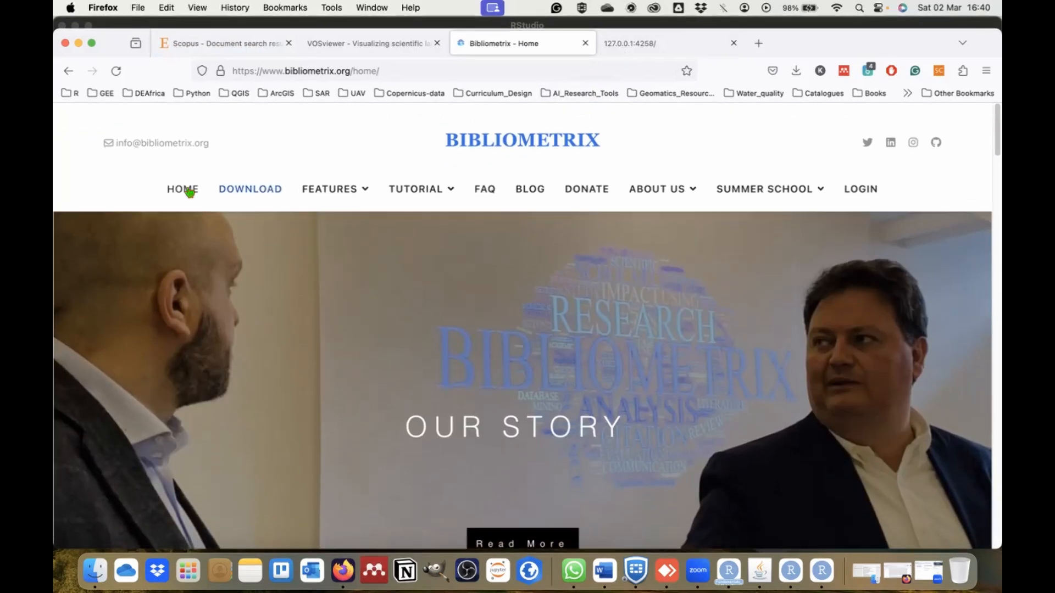
mouse_move(335, 189)
left_click(354, 238)
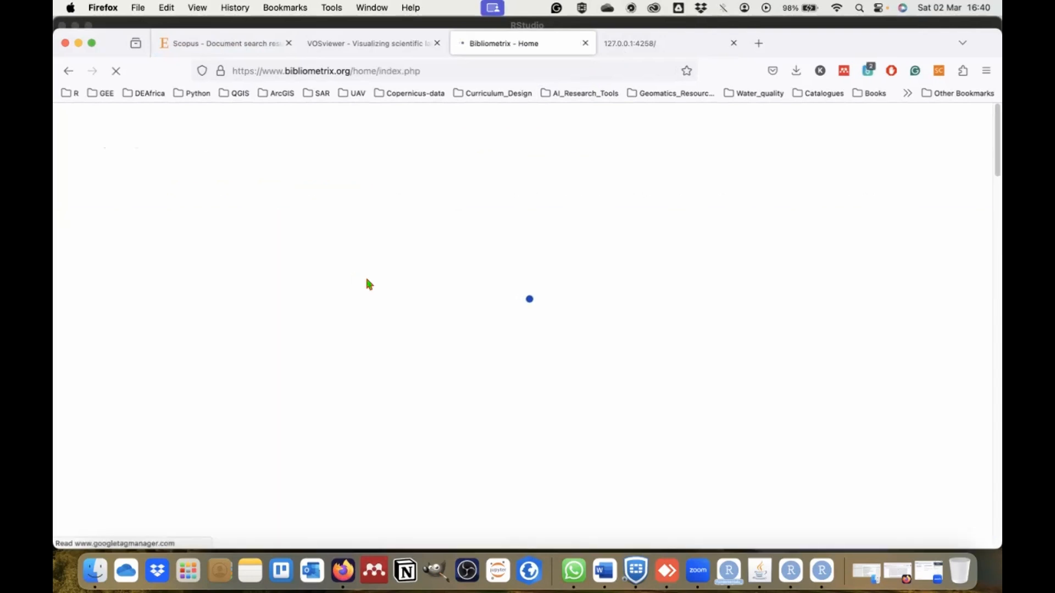
Look over the Bibliometrix home page and check which tutorials it lists.
scroll(626, 401, "down", 5)
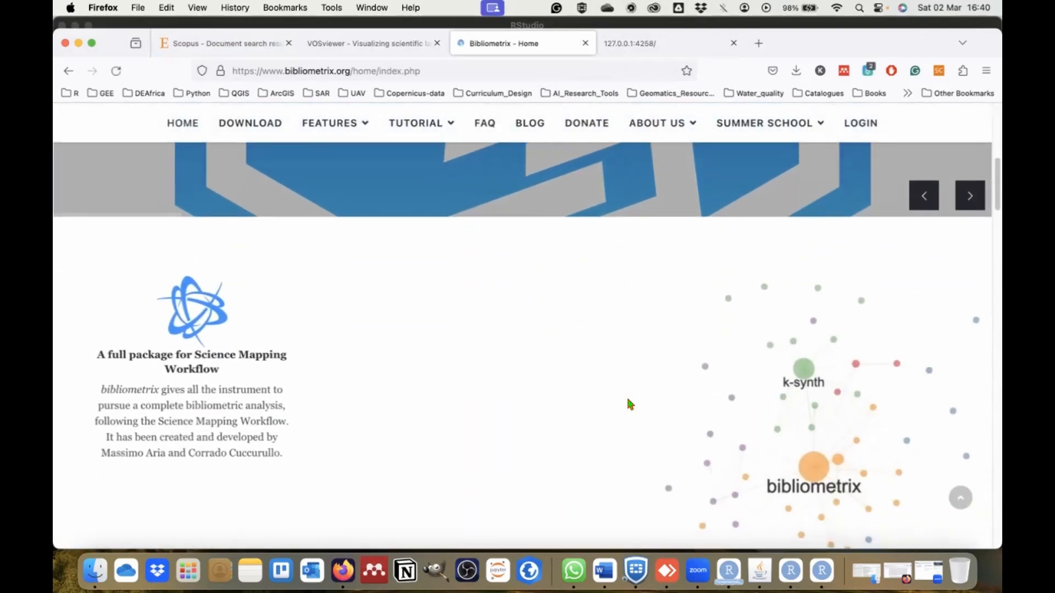
scroll(630, 405, "down", 3)
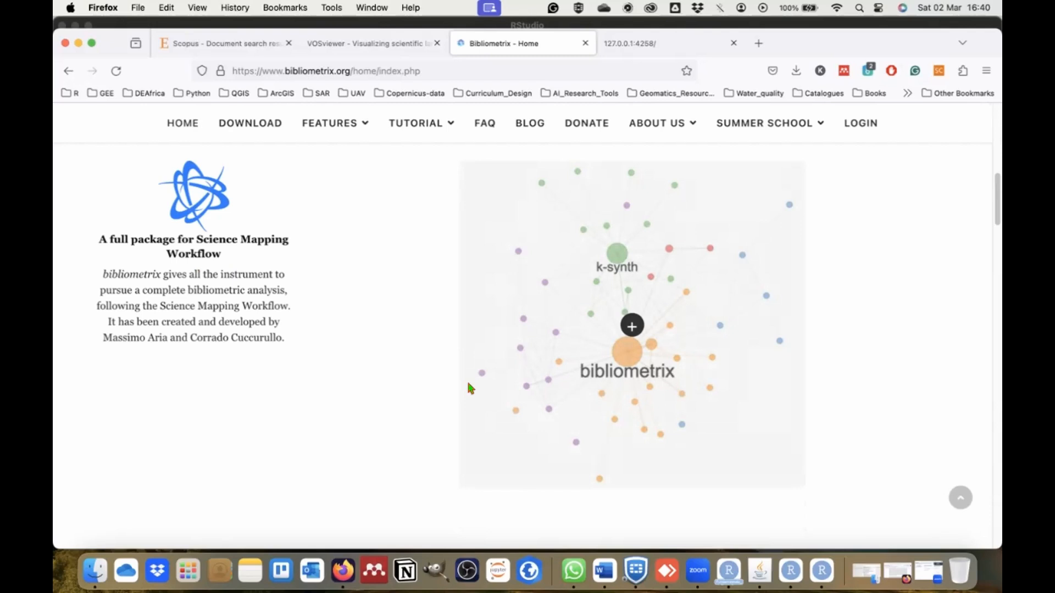
left_click(448, 124)
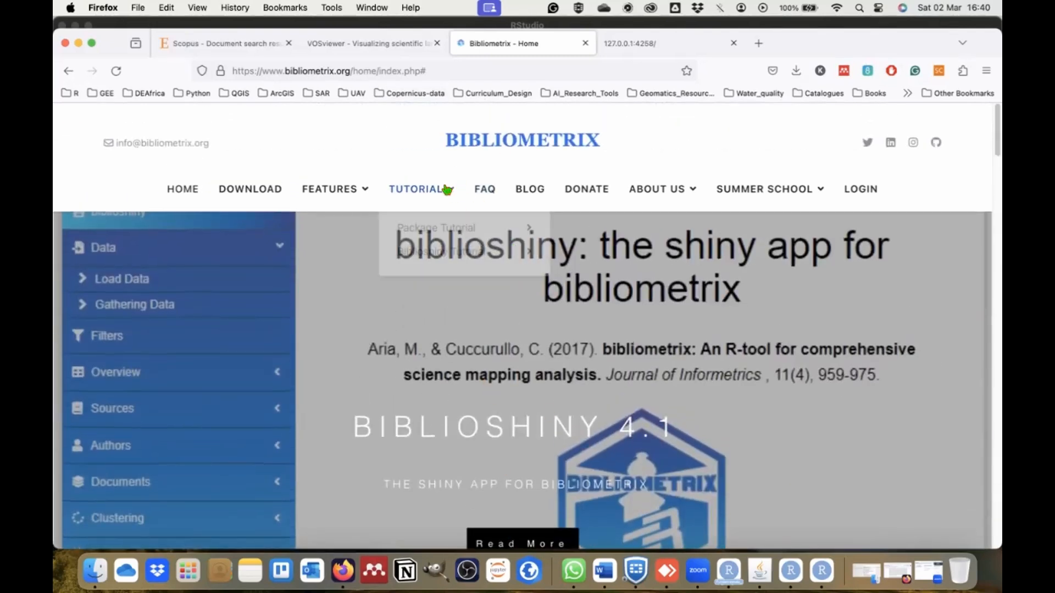
In the Biblioshiny app, set the data loading to import raw files with Scopus as the database.
left_click(646, 46)
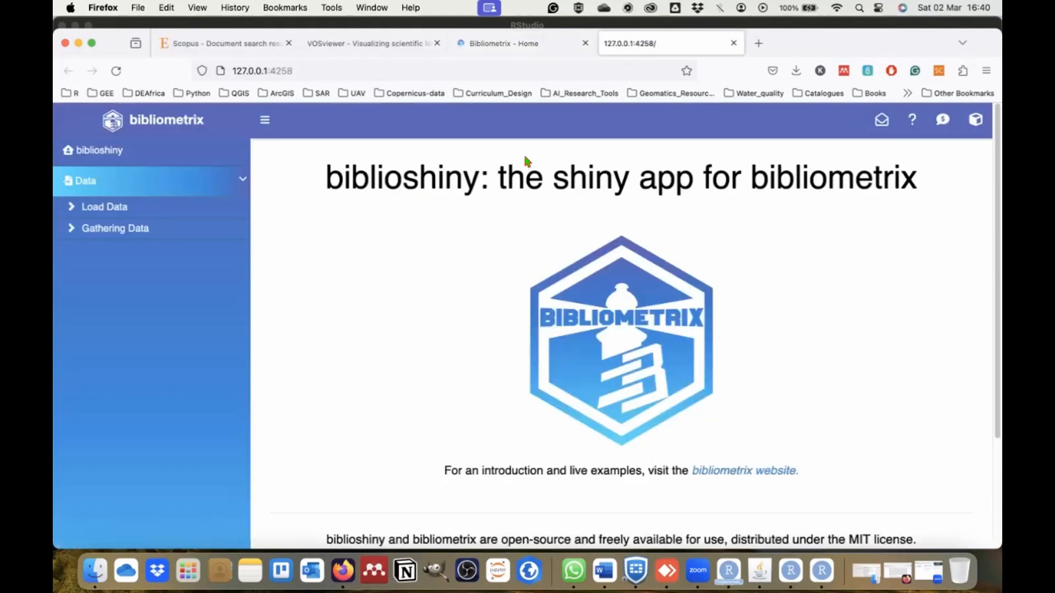
left_click(119, 210)
left_click(942, 213)
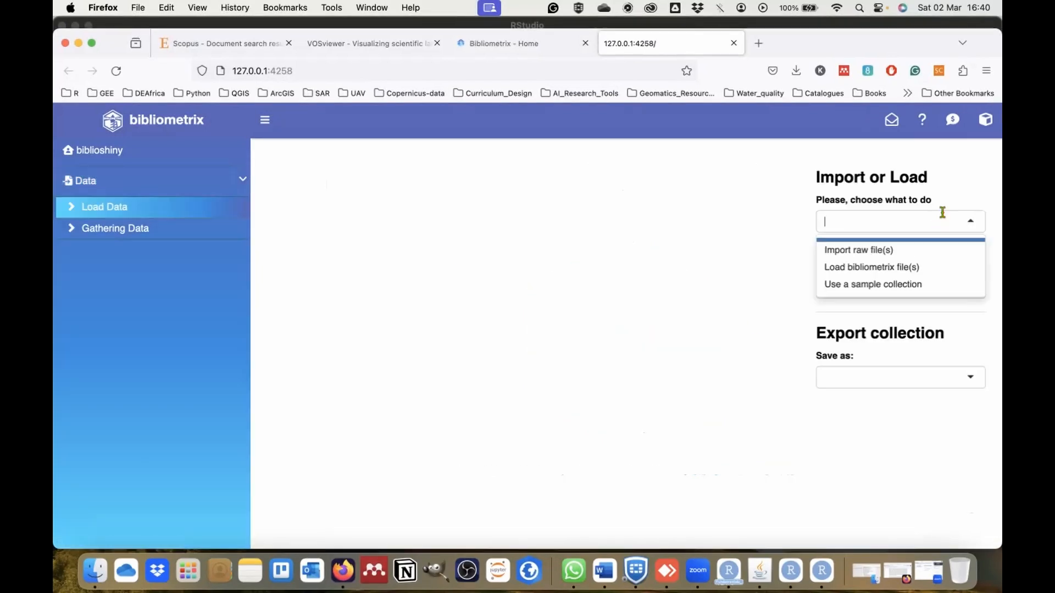
left_click(865, 254)
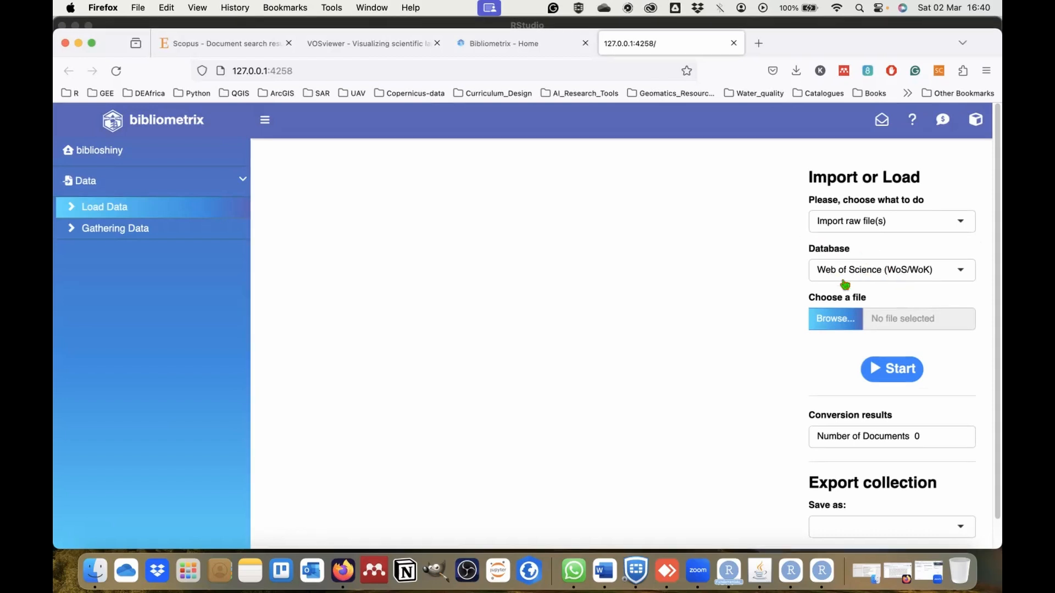
left_click(872, 276)
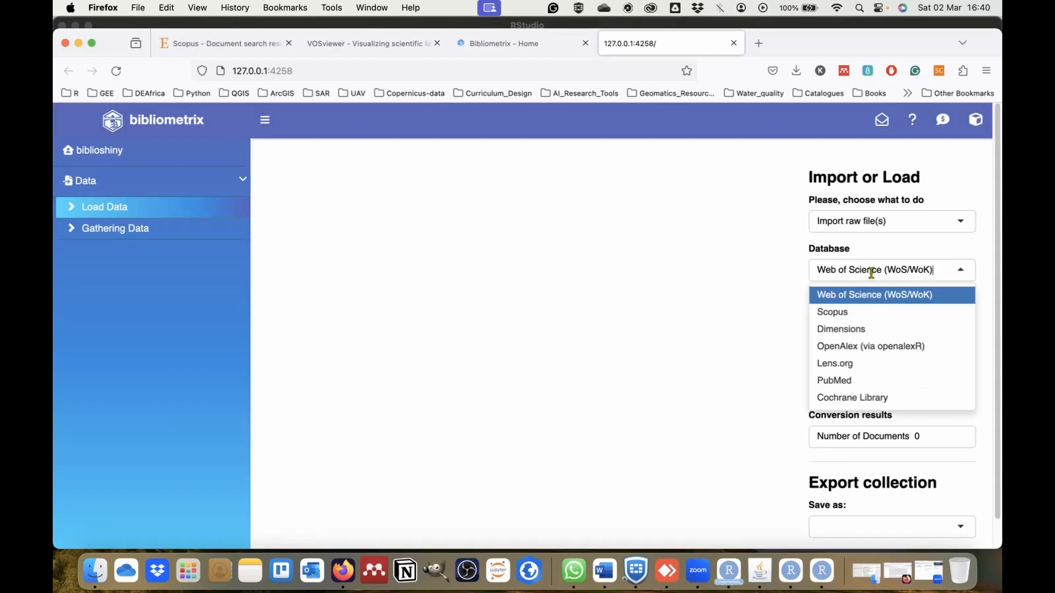
left_click(843, 313)
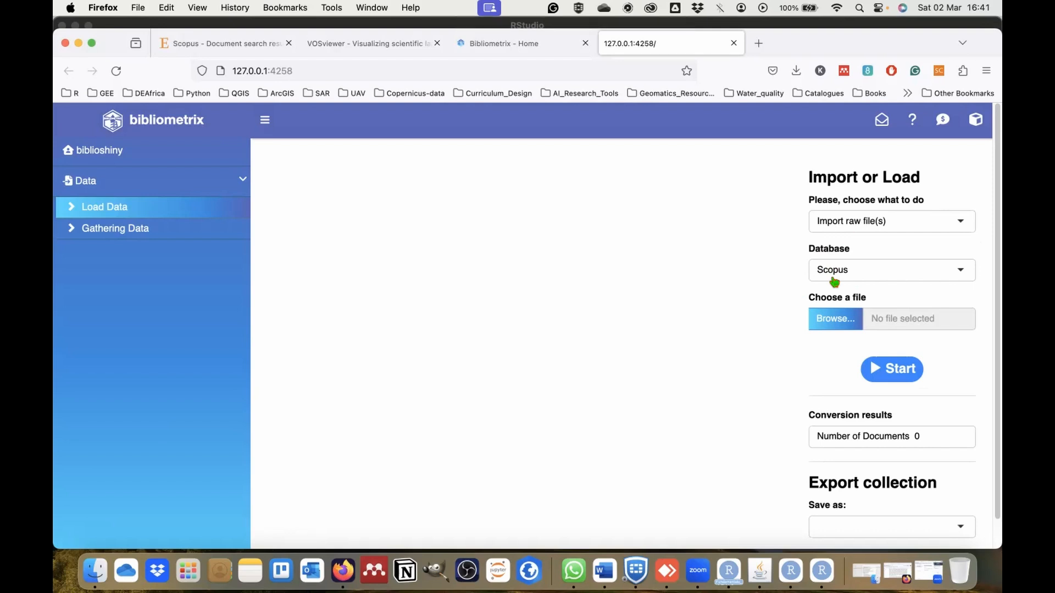
Upload scopus_1.csv from the Downloads folder and start the import.
left_click(842, 324)
left_click(263, 107)
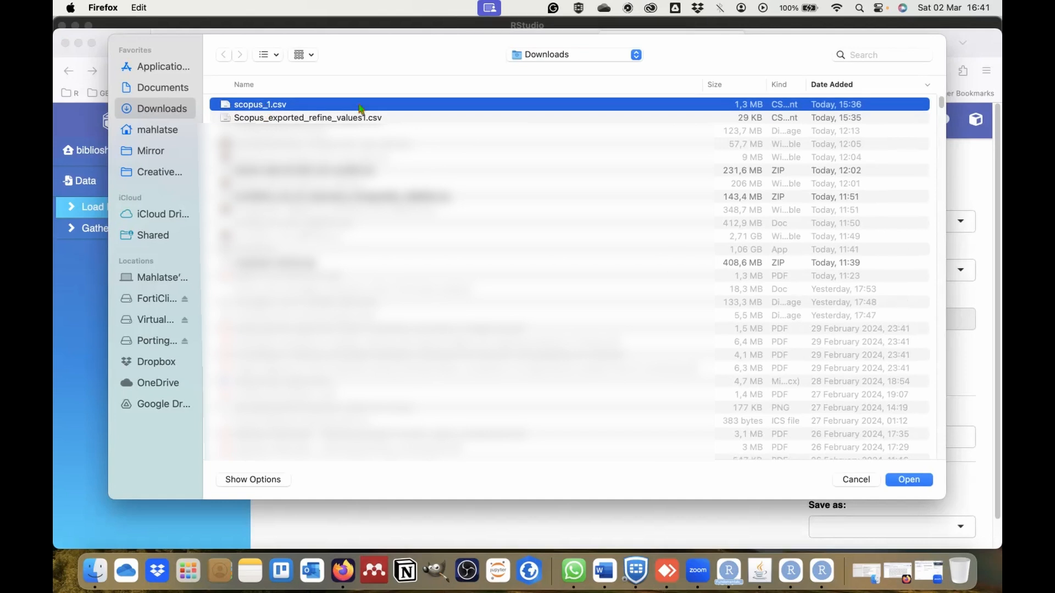
left_click(907, 479)
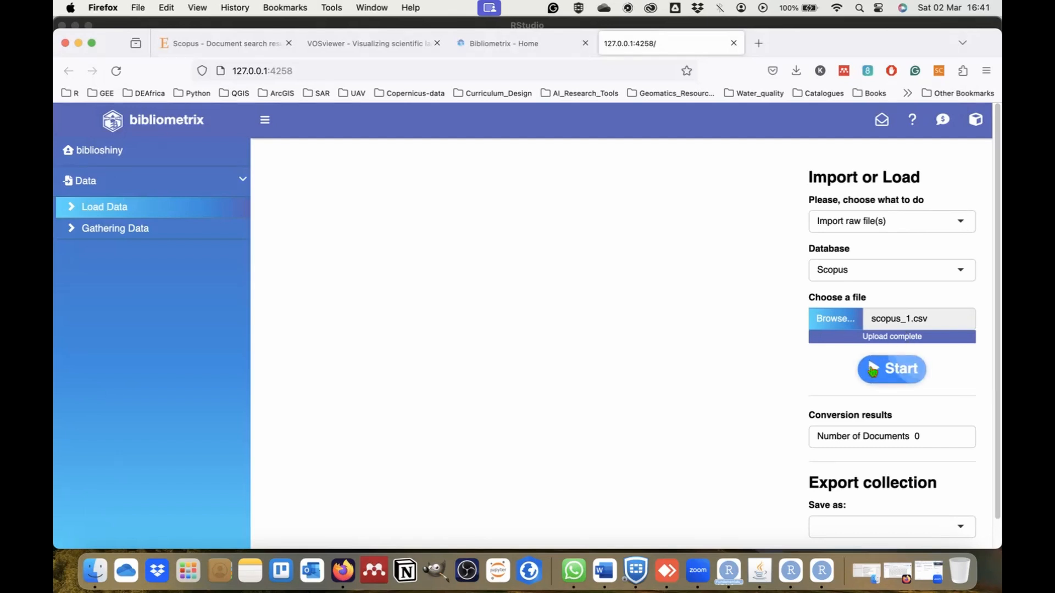
left_click(873, 370)
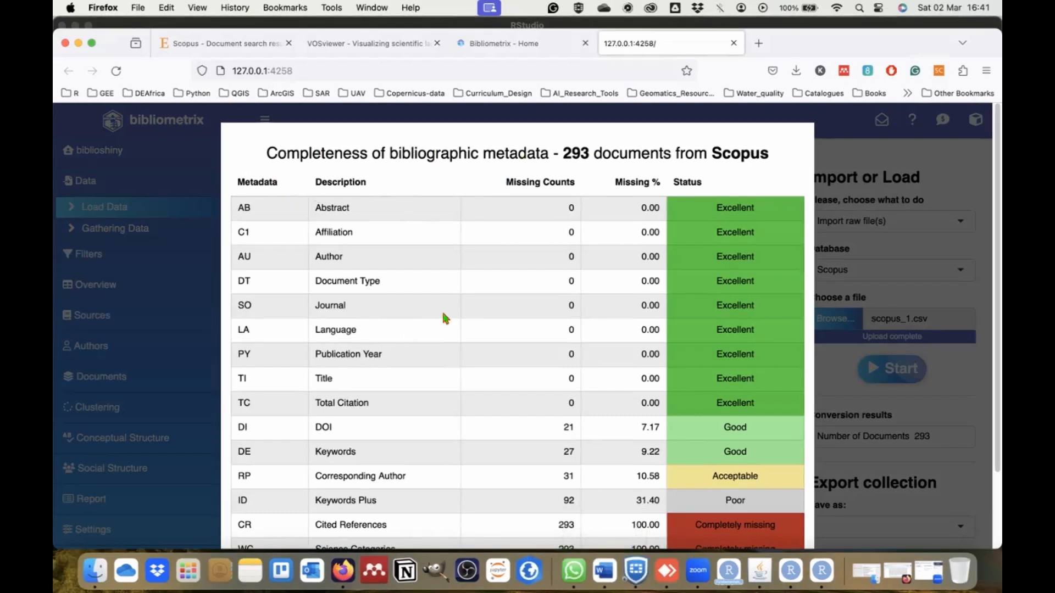
Review the bibliographic metadata completeness report, close it and look over the imported document table.
scroll(617, 365, "down", 4)
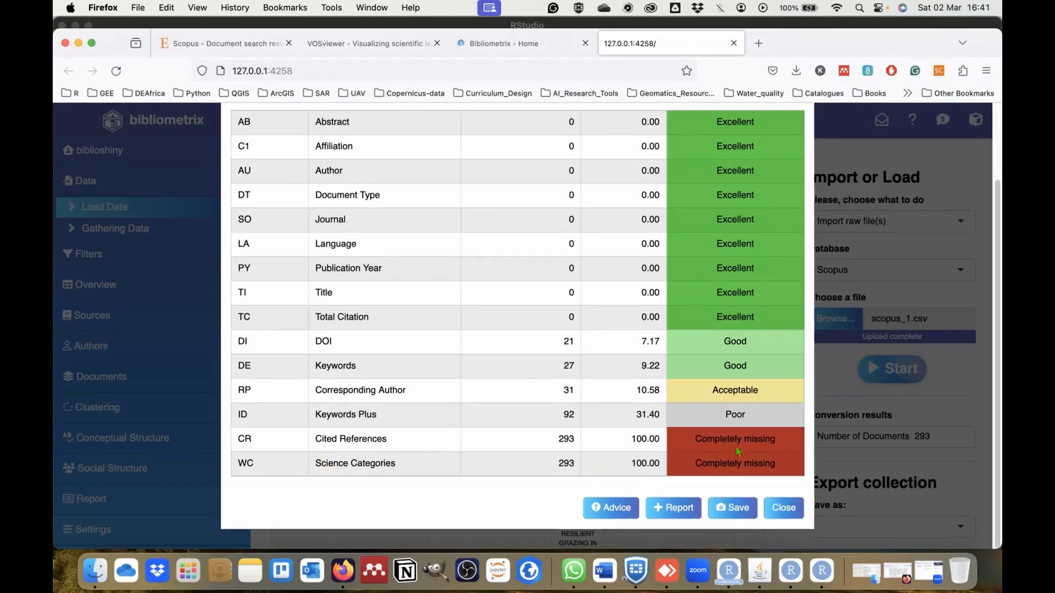
left_click(791, 509)
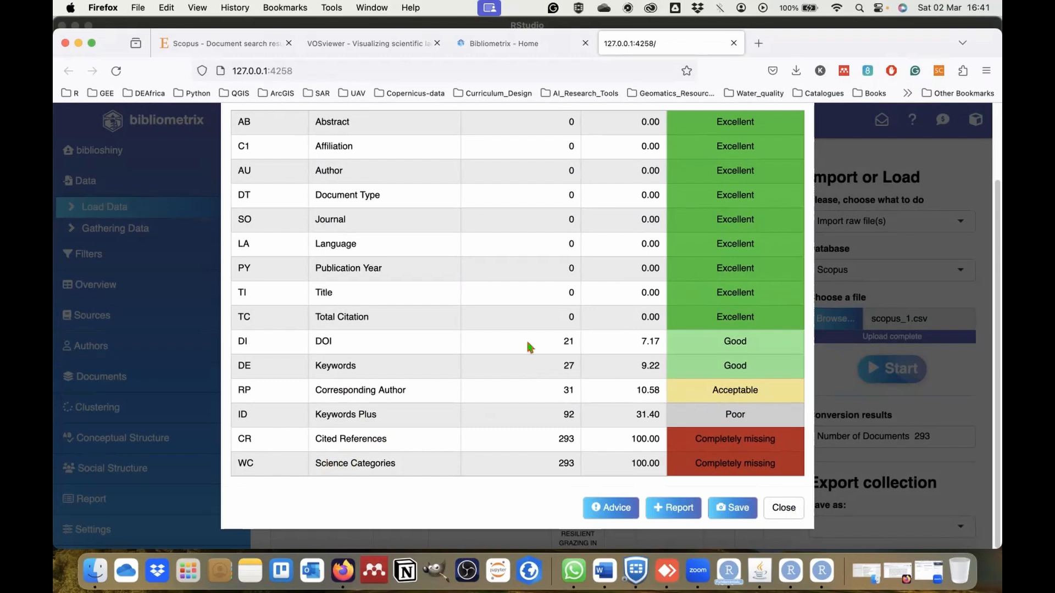
scroll(469, 376, "down", 5)
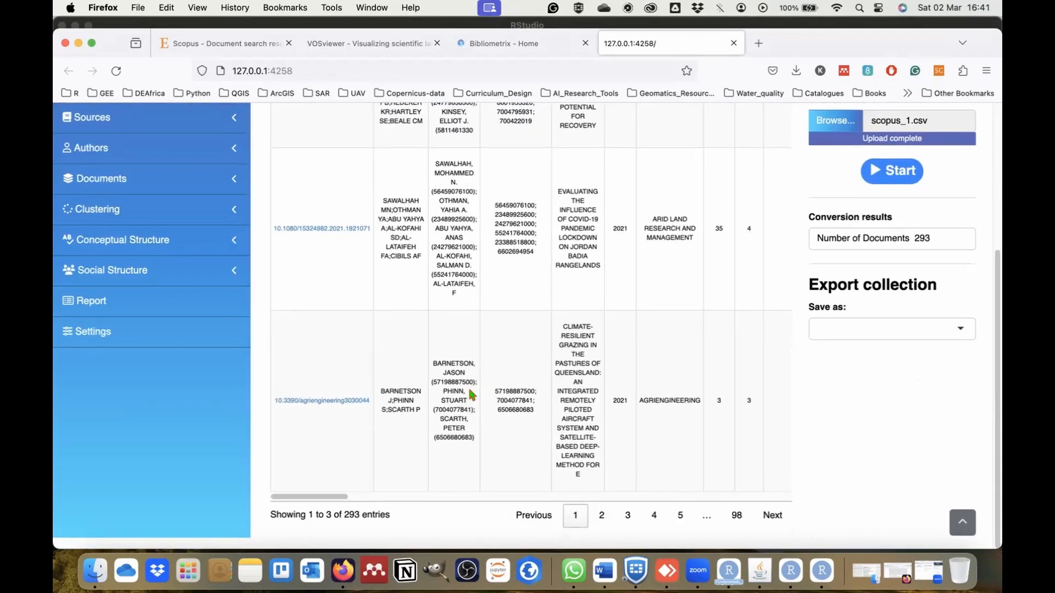
scroll(615, 308, "up", 5)
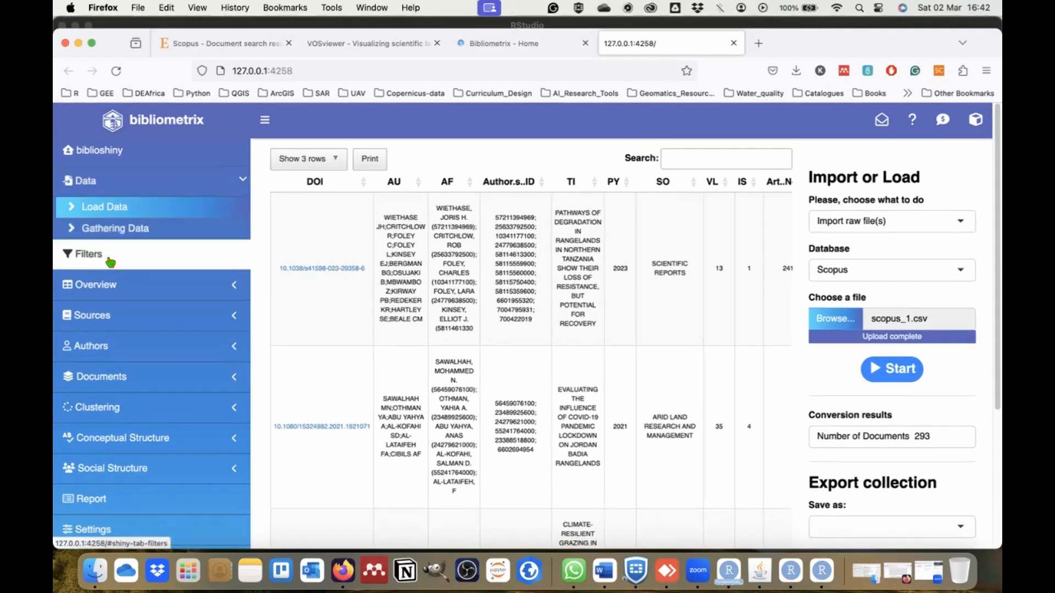
scroll(124, 291, "down", 3)
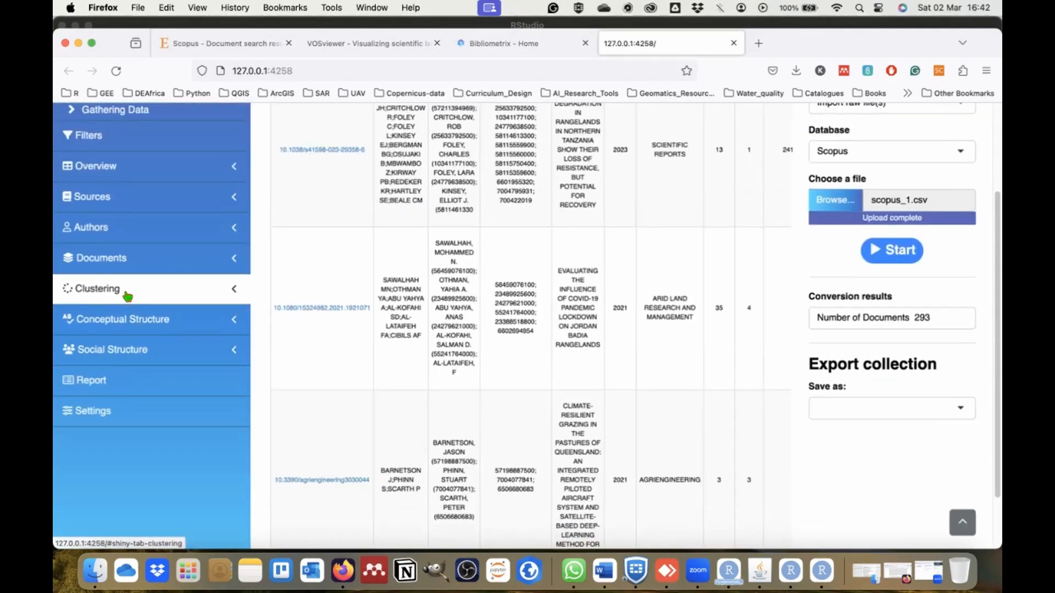
scroll(127, 294, "up", 3)
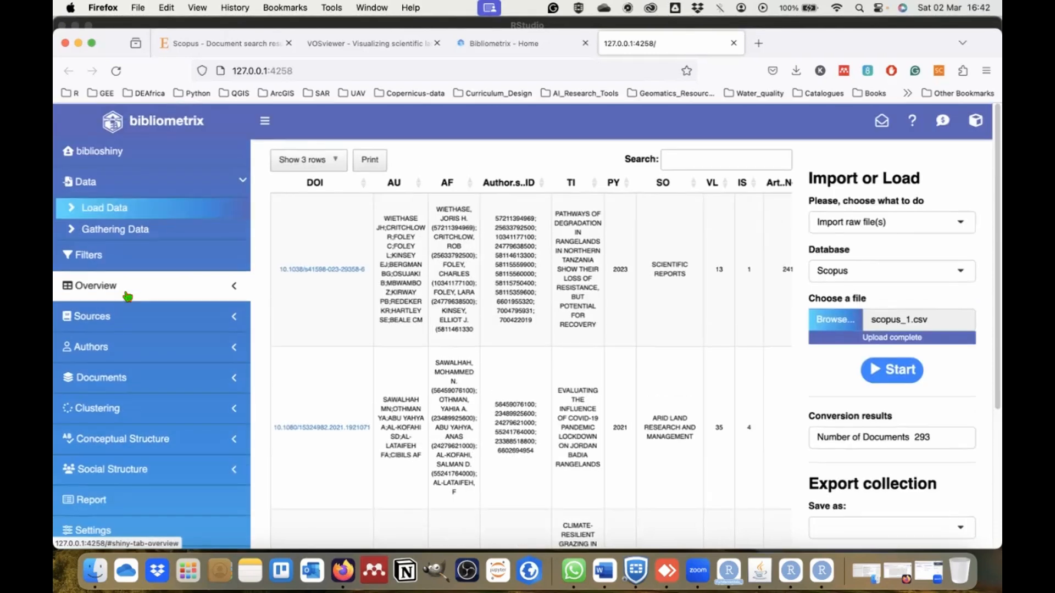
Open the Filters page and examine its document, source and author counts and the available filter settings.
left_click(124, 260)
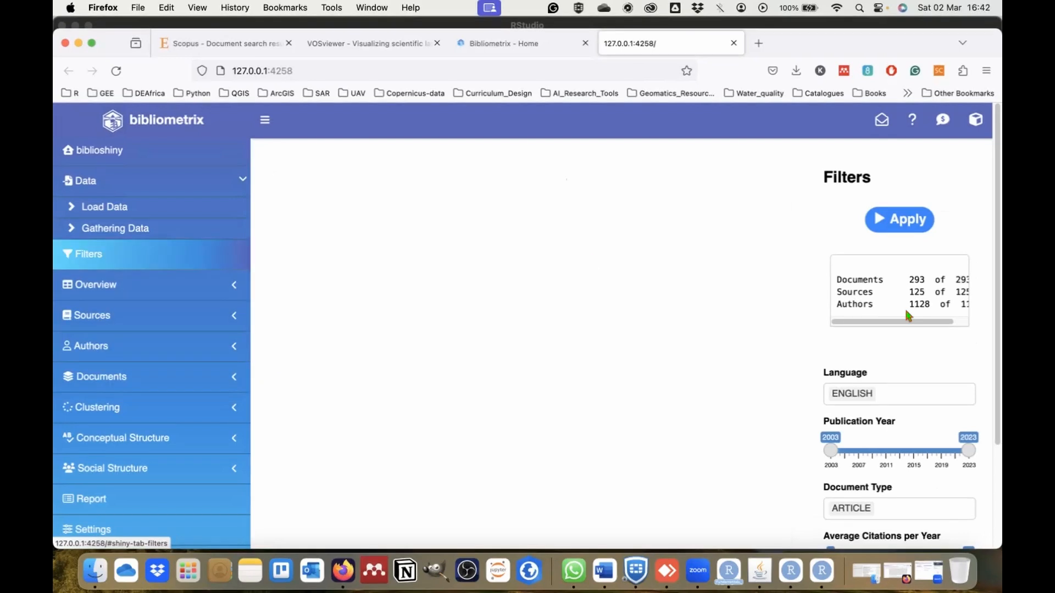
scroll(930, 323, "right", 2)
scroll(930, 323, "left", 3)
scroll(956, 313, "right", 3)
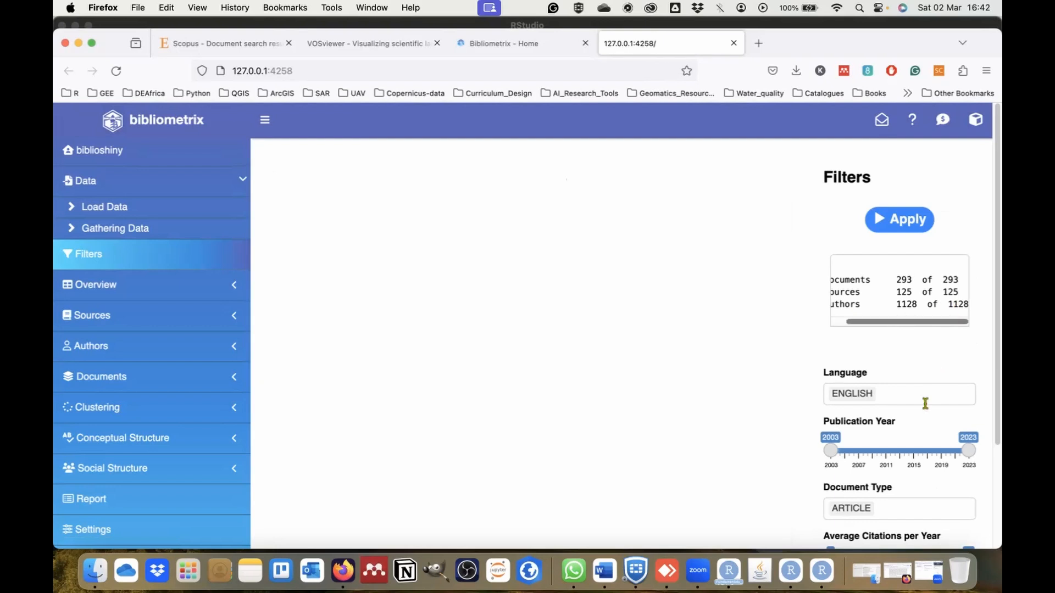
scroll(925, 404, "down", 4)
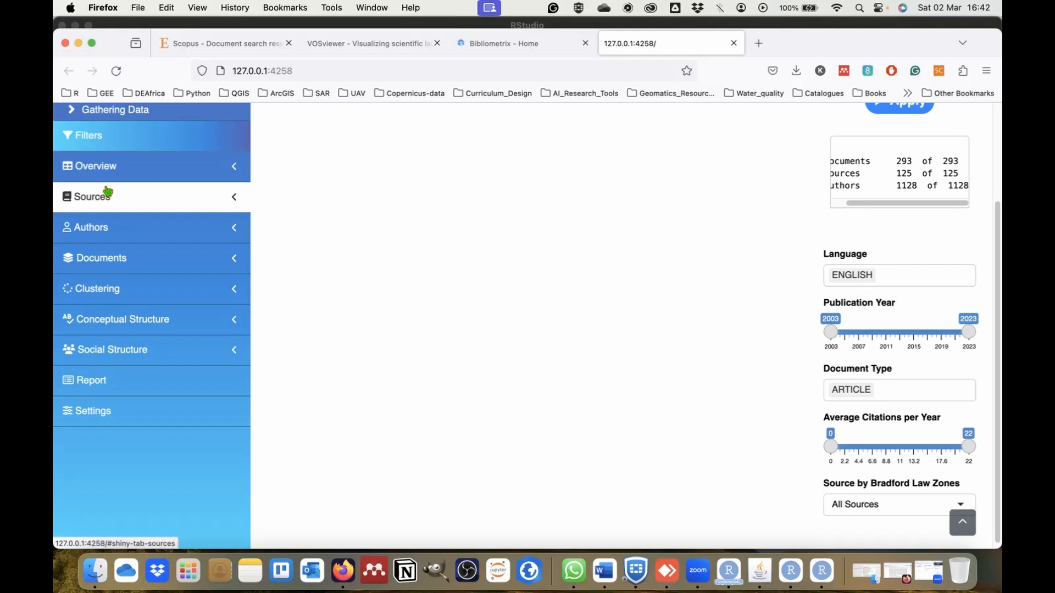
Open the Main Information overview of the collection and view it as a table.
left_click(117, 168)
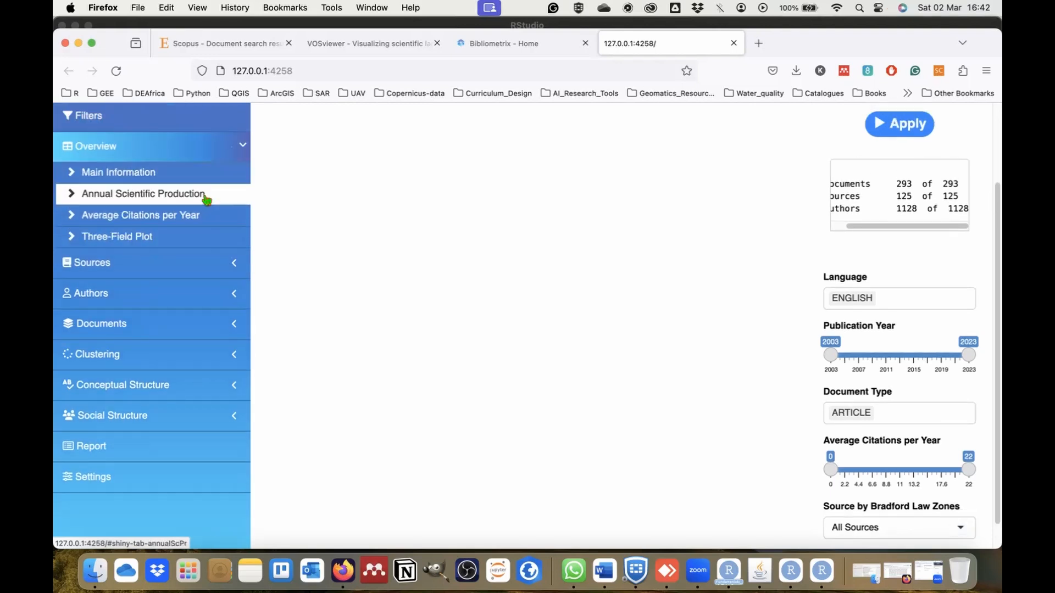
left_click(142, 175)
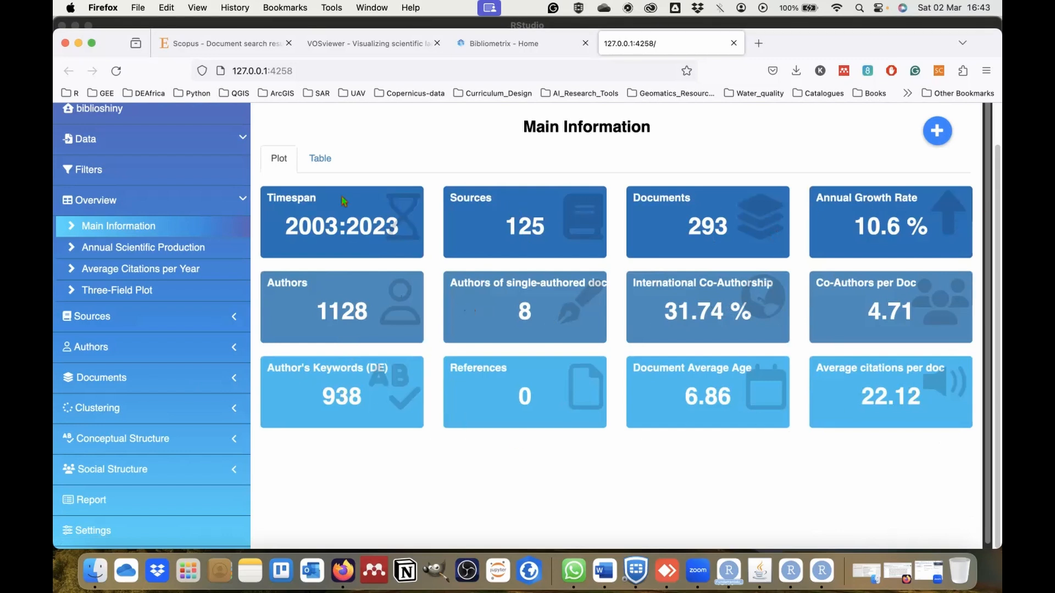
left_click(320, 159)
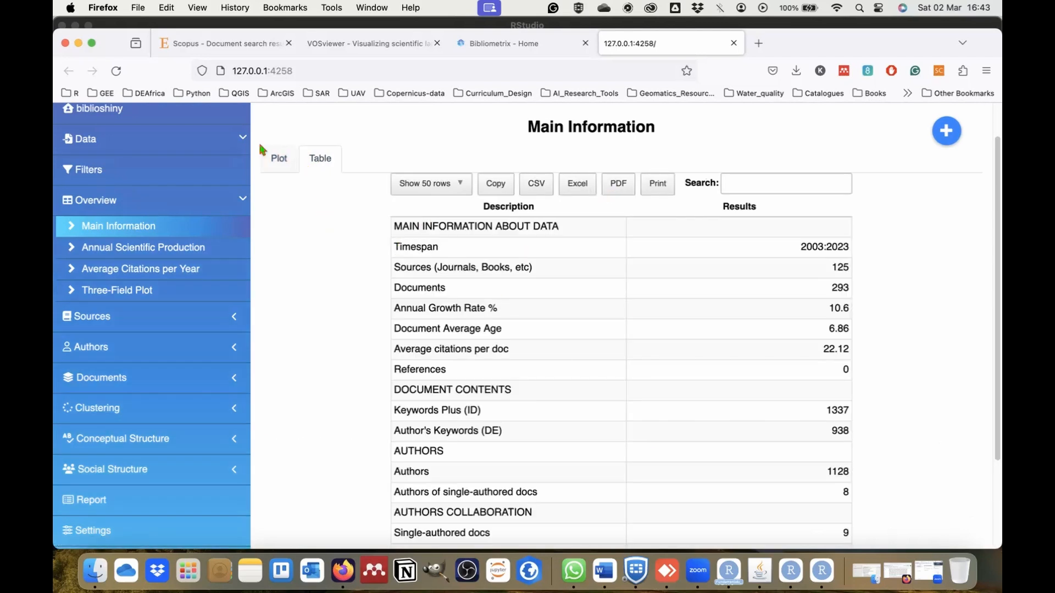
Show the Annual Scientific Production plot and read the number of documents for individual years from 2016 onwards.
left_click(105, 247)
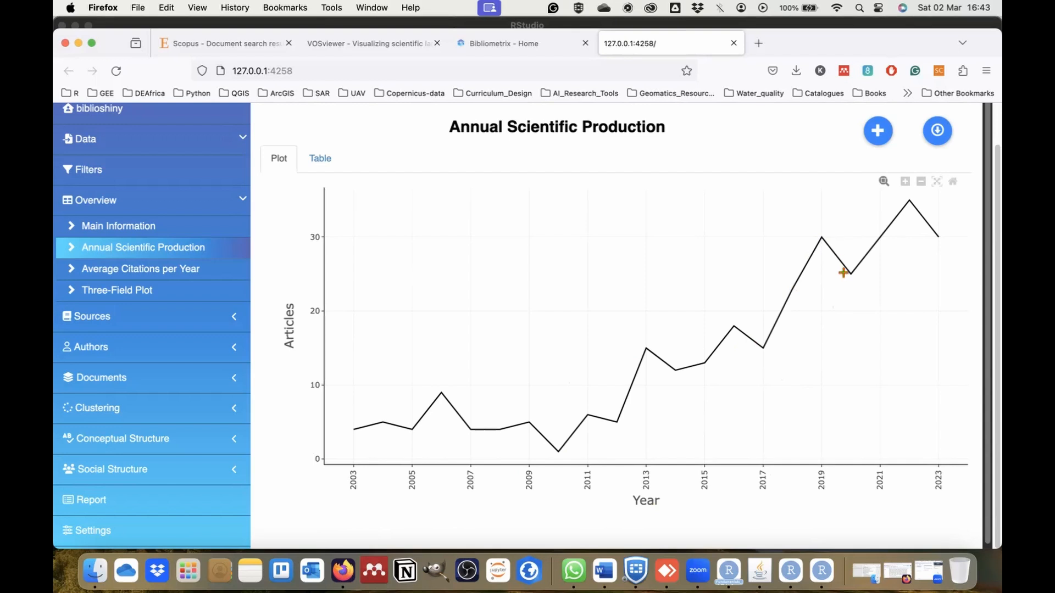
mouse_move(852, 276)
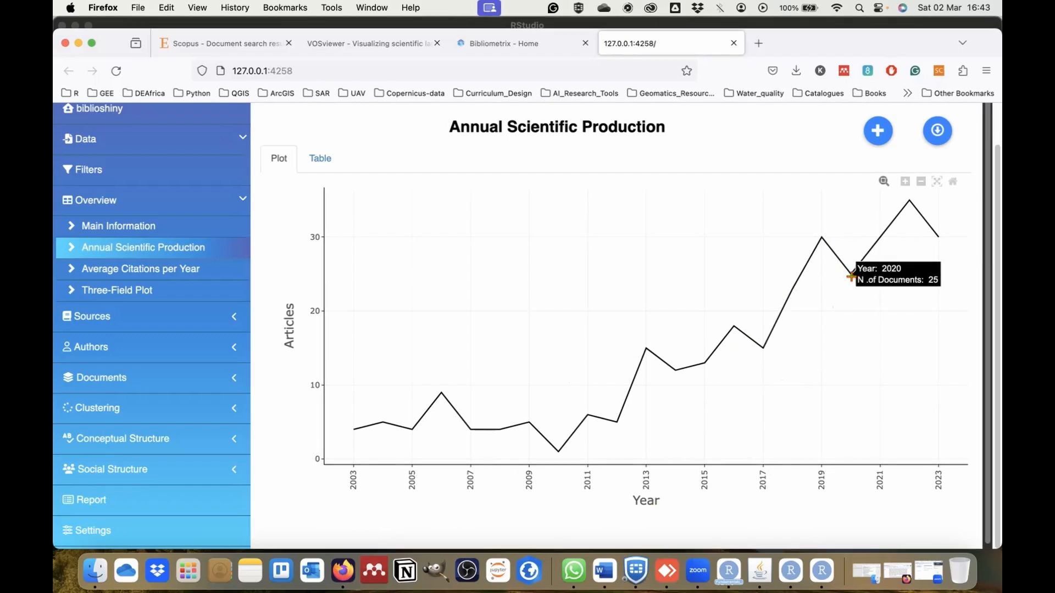
mouse_move(932, 206)
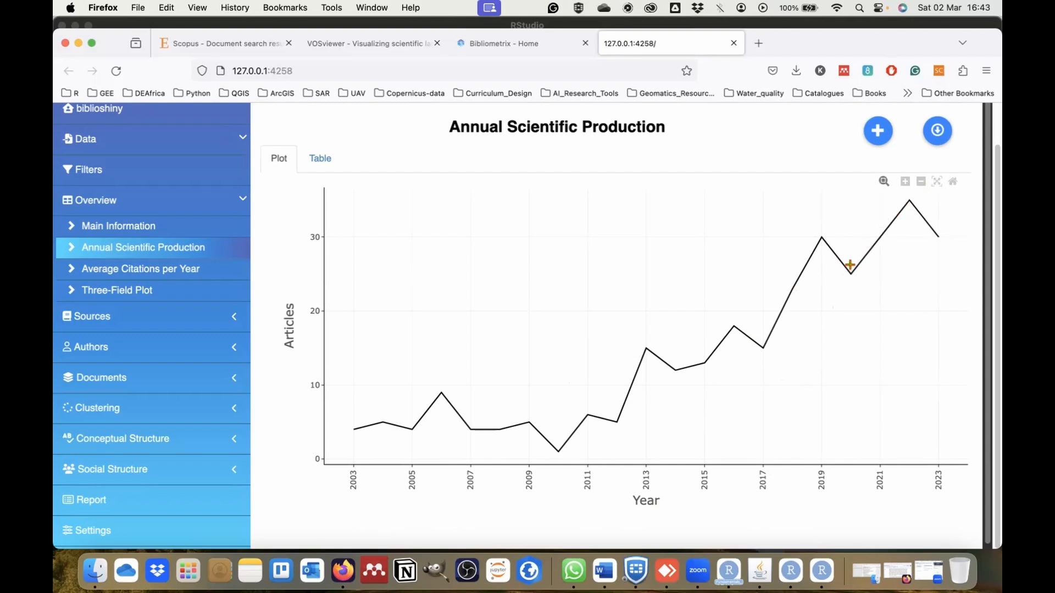
mouse_move(869, 245)
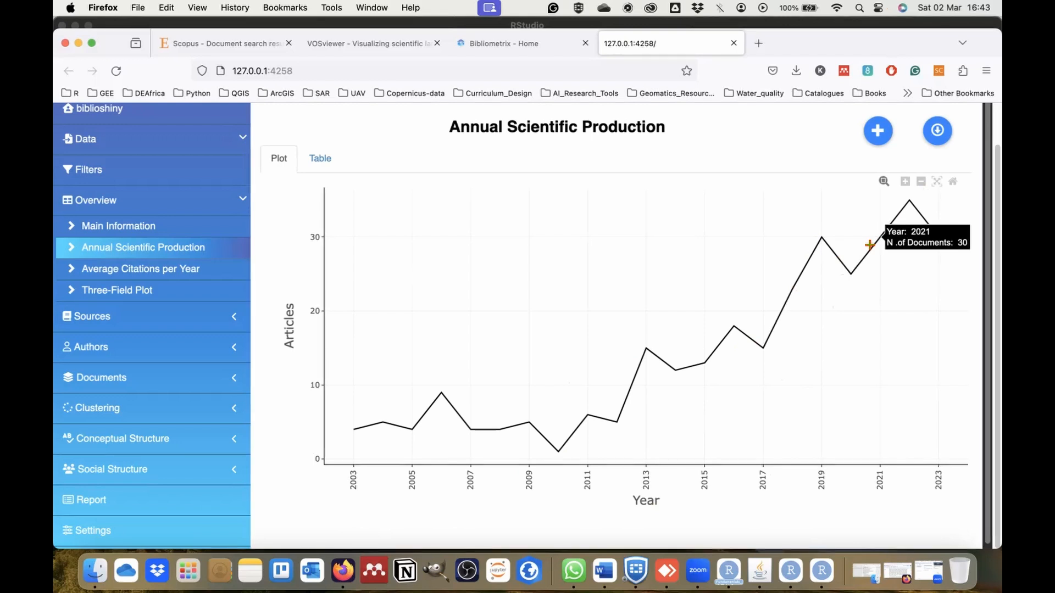
mouse_move(760, 343)
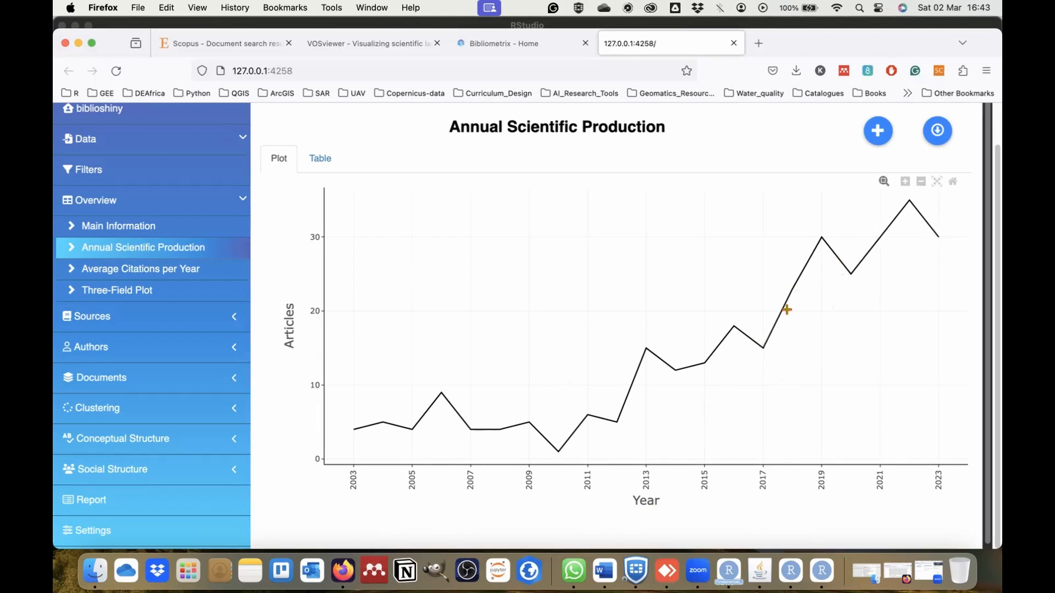
mouse_move(825, 235)
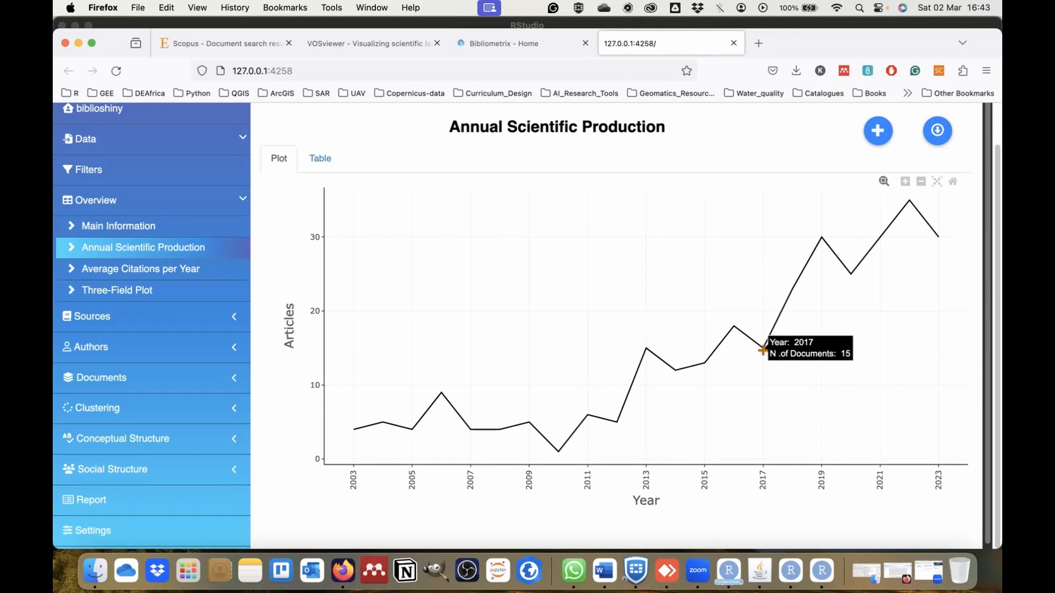
mouse_move(739, 325)
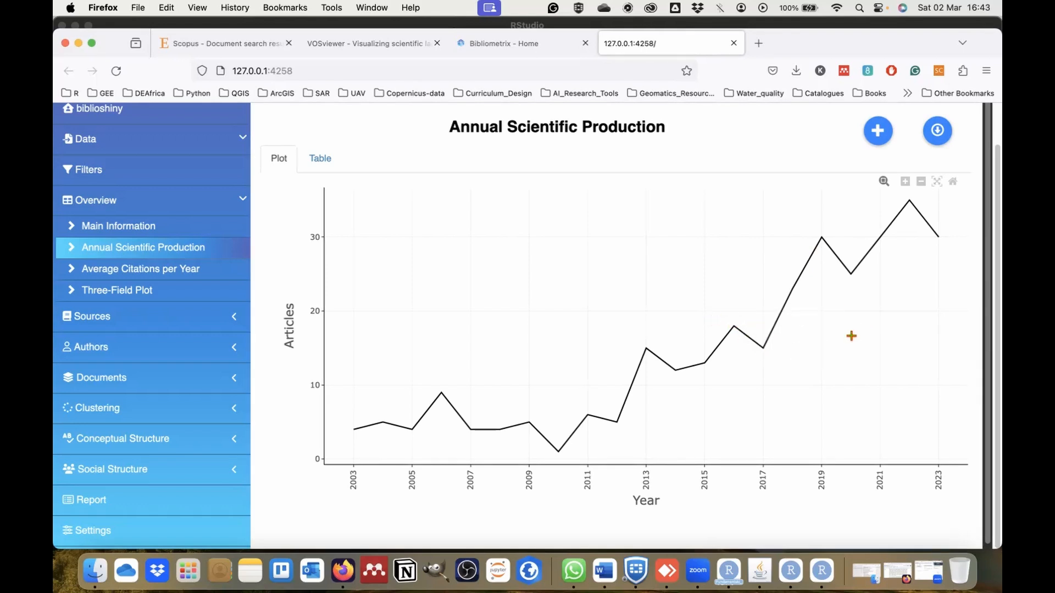
Show the Average Citations per Year plot and read the values at its low and high points through 2023.
left_click(132, 269)
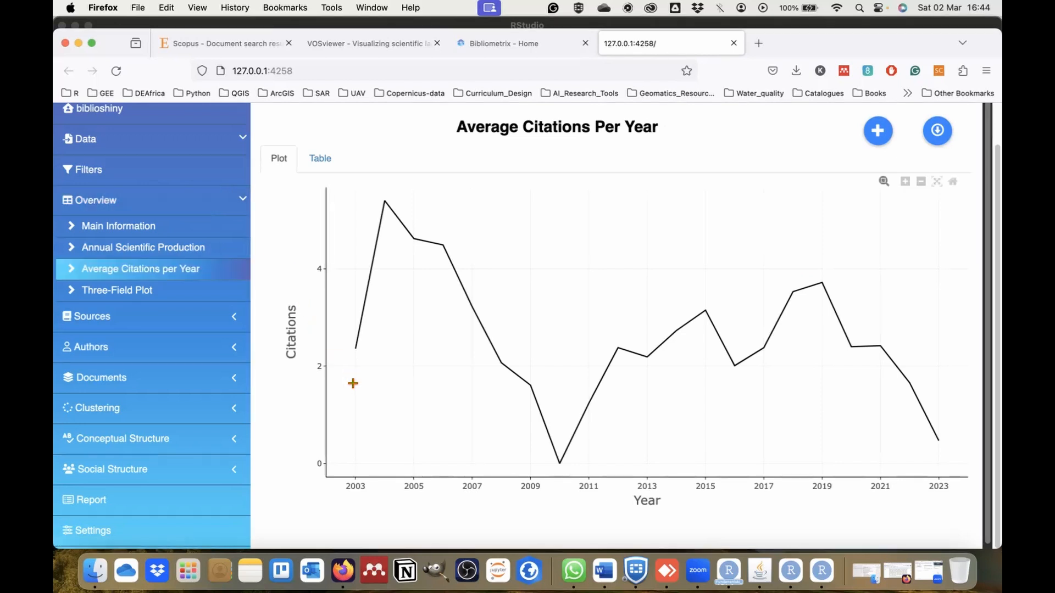
mouse_move(561, 467)
mouse_move(617, 345)
mouse_move(713, 313)
mouse_move(731, 360)
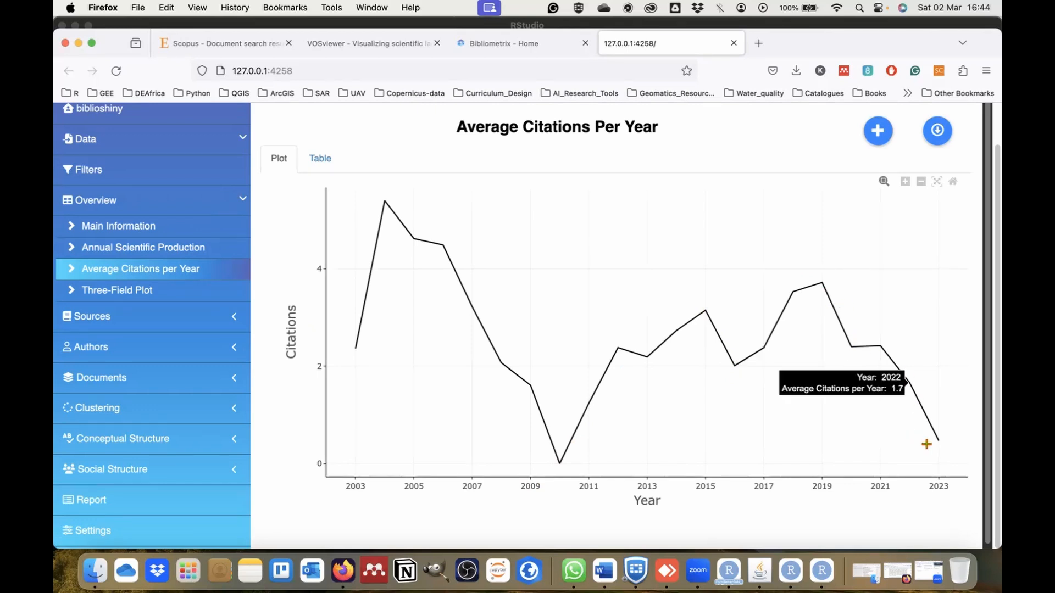
mouse_move(948, 444)
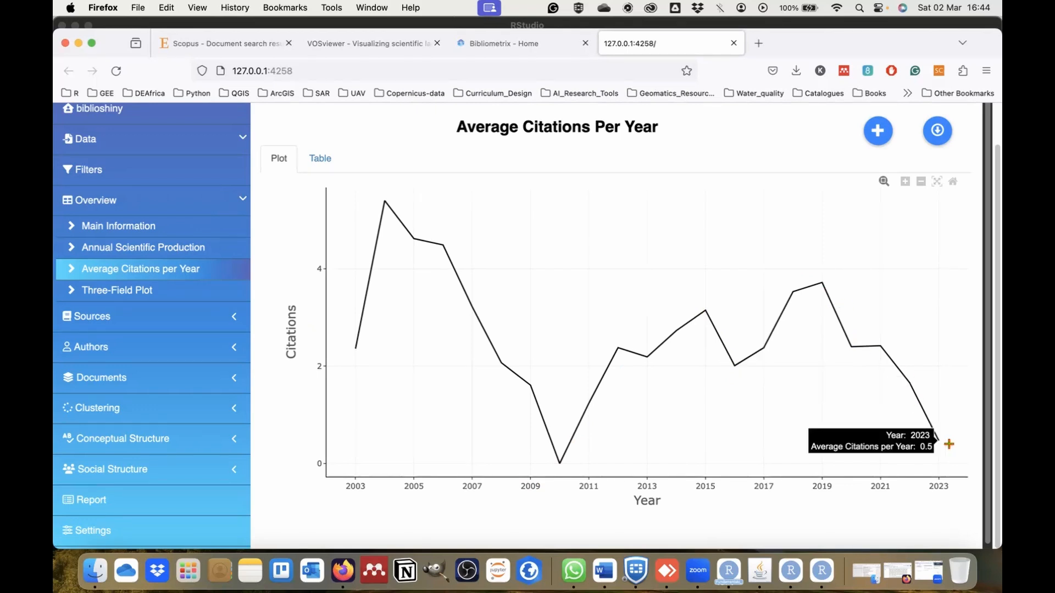
Try to generate the Three-Field Plot with its default settings.
left_click(133, 296)
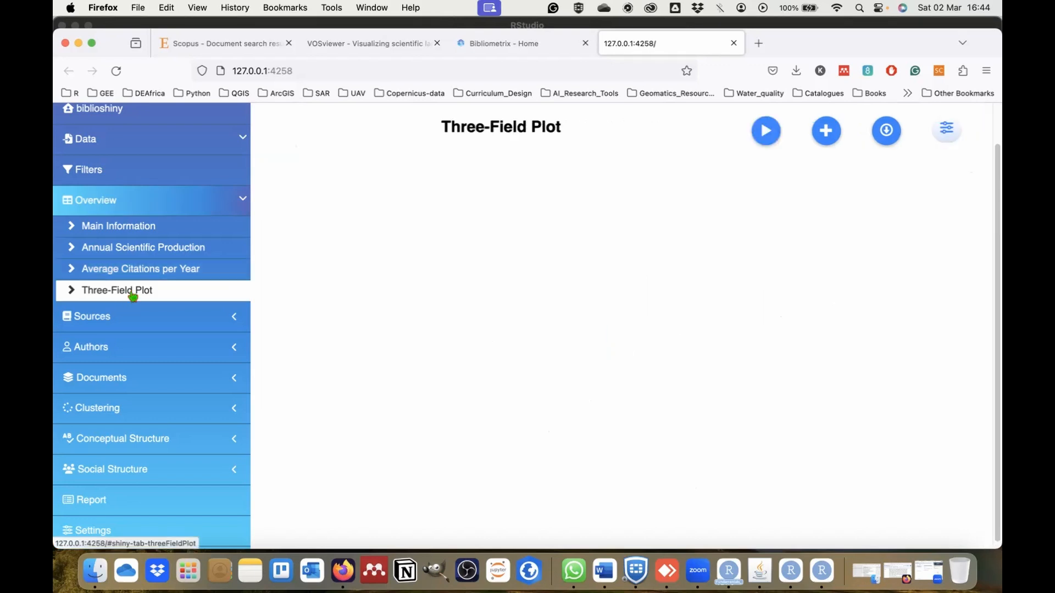
left_click(765, 130)
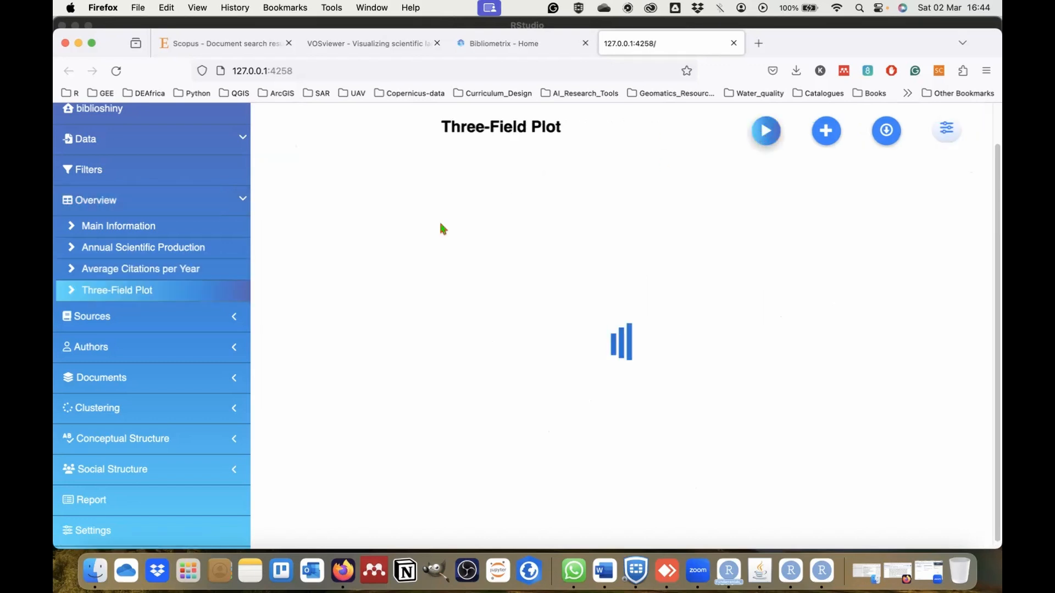
Run the Sources' Local Impact analysis and read the H-index values of the three highest-ranked sources on the plot.
left_click(143, 323)
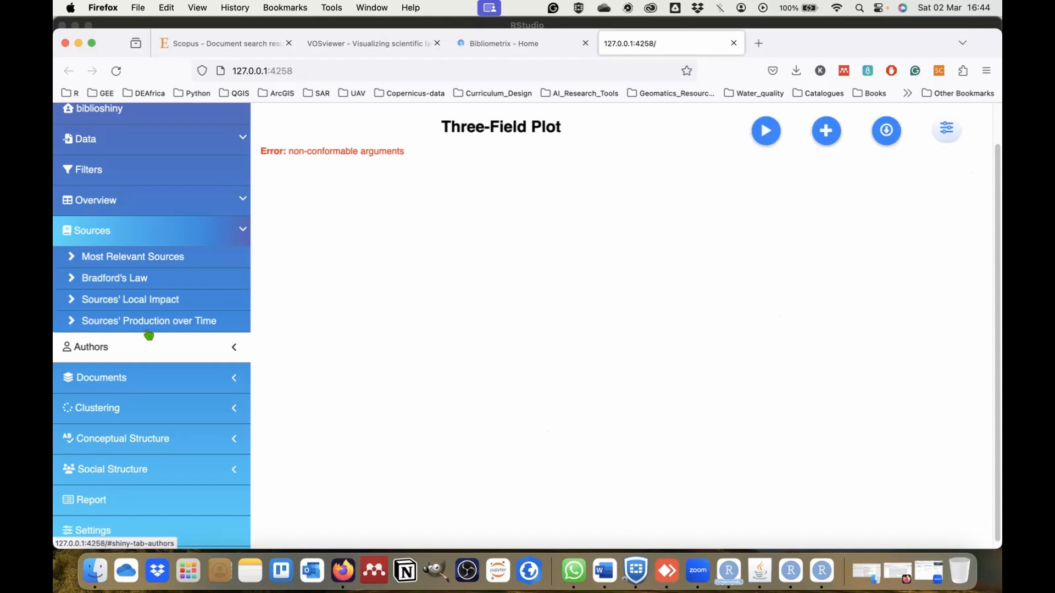
left_click(170, 299)
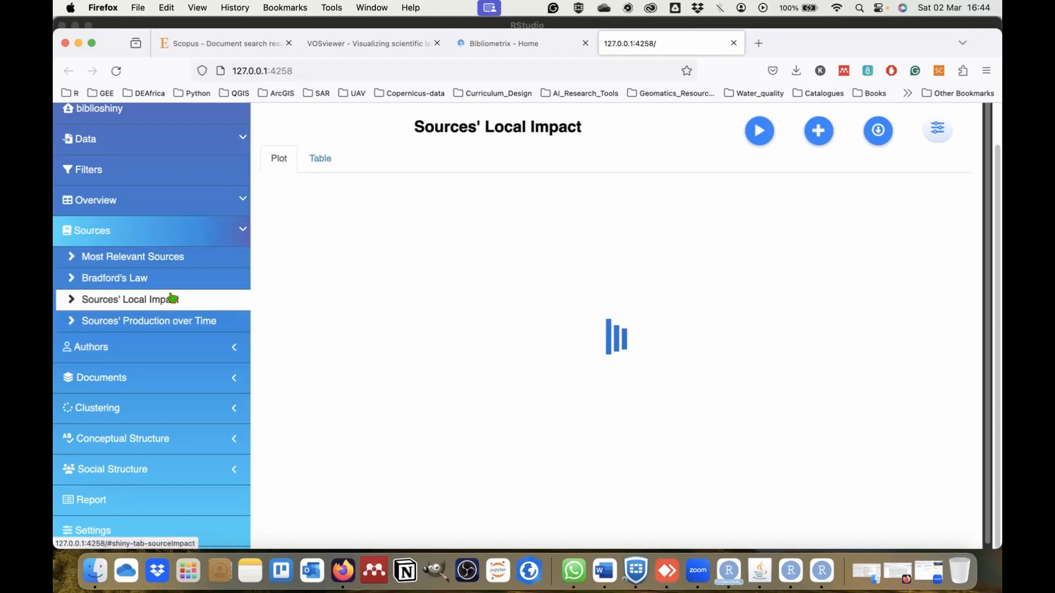
left_click(762, 137)
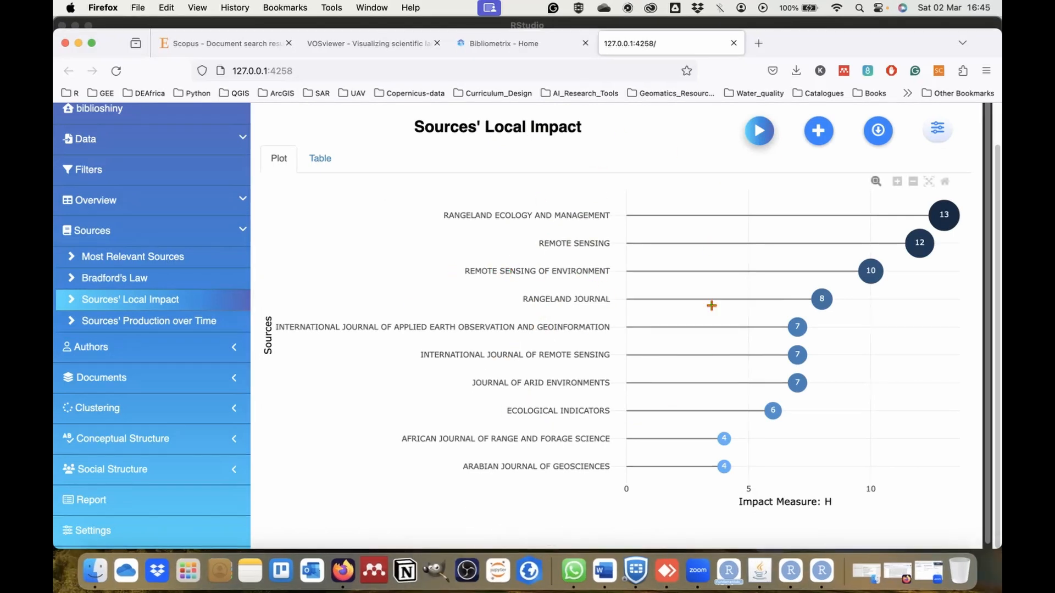
mouse_move(944, 218)
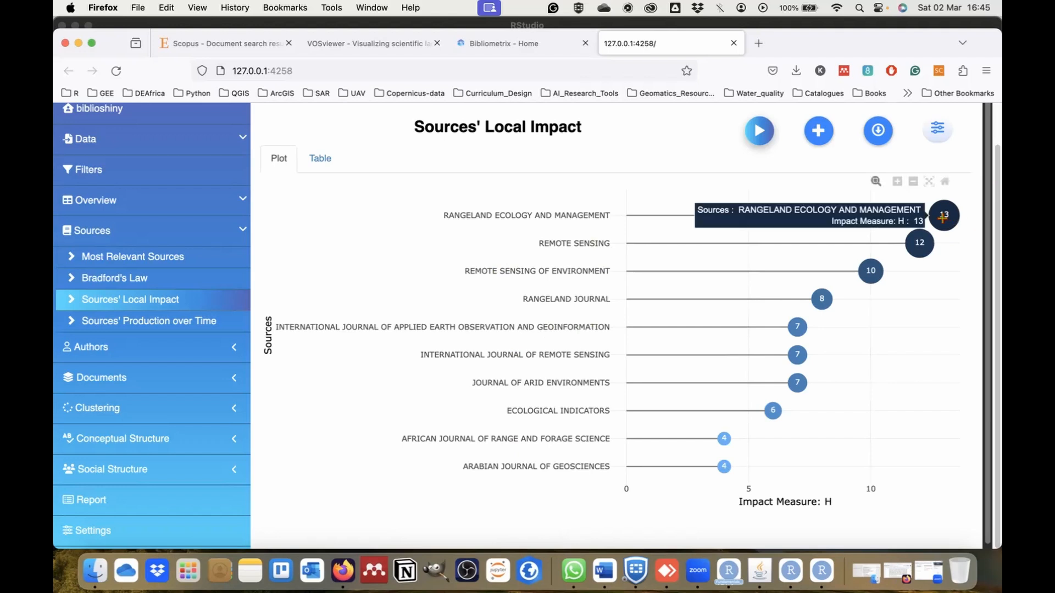
mouse_move(919, 247)
mouse_move(876, 272)
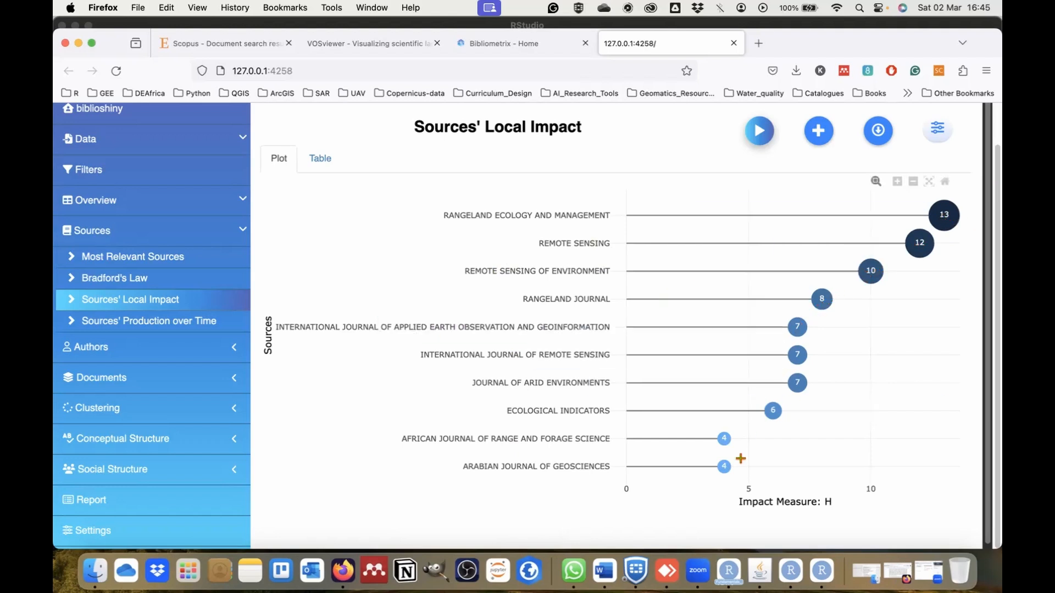
Generate the Sources' Production over Time plot and view its year axis and source legend.
left_click(186, 323)
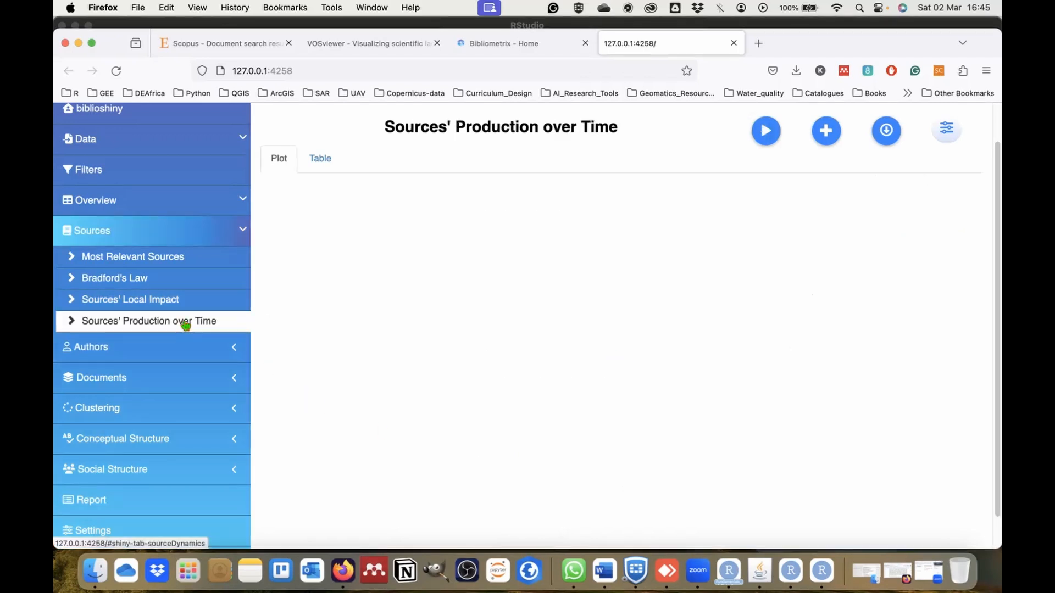
left_click(765, 130)
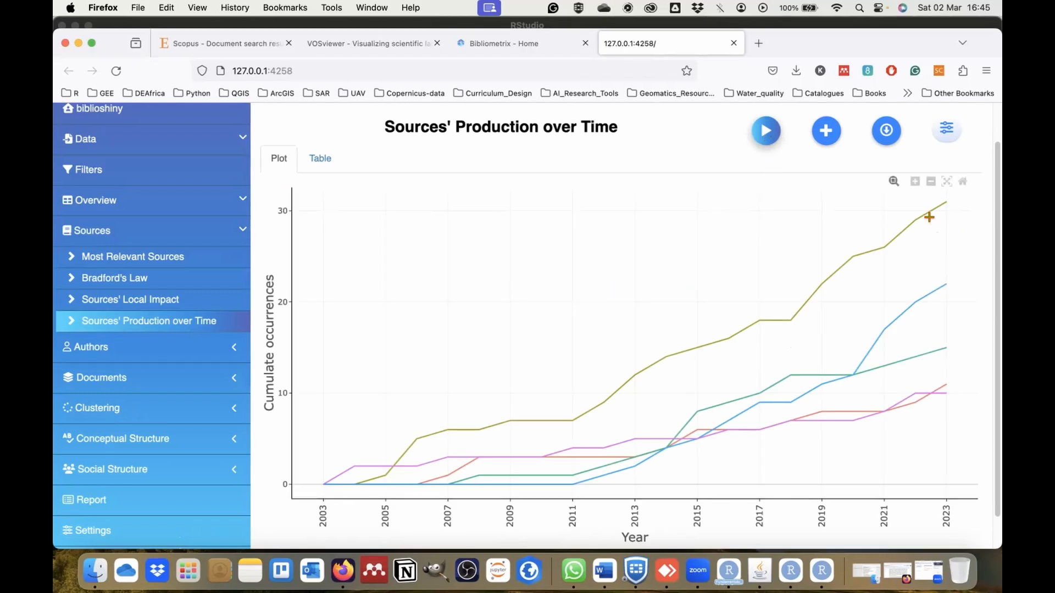
scroll(829, 308, "down", 2)
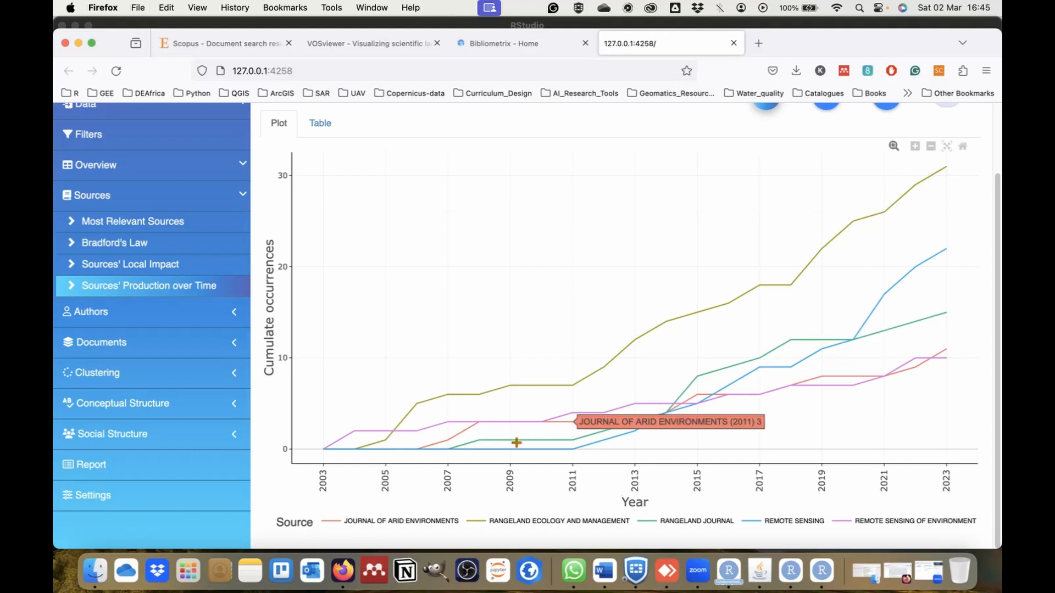
Run the Most Relevant Authors analysis and read the document counts of the leading authors on the plot.
left_click(137, 311)
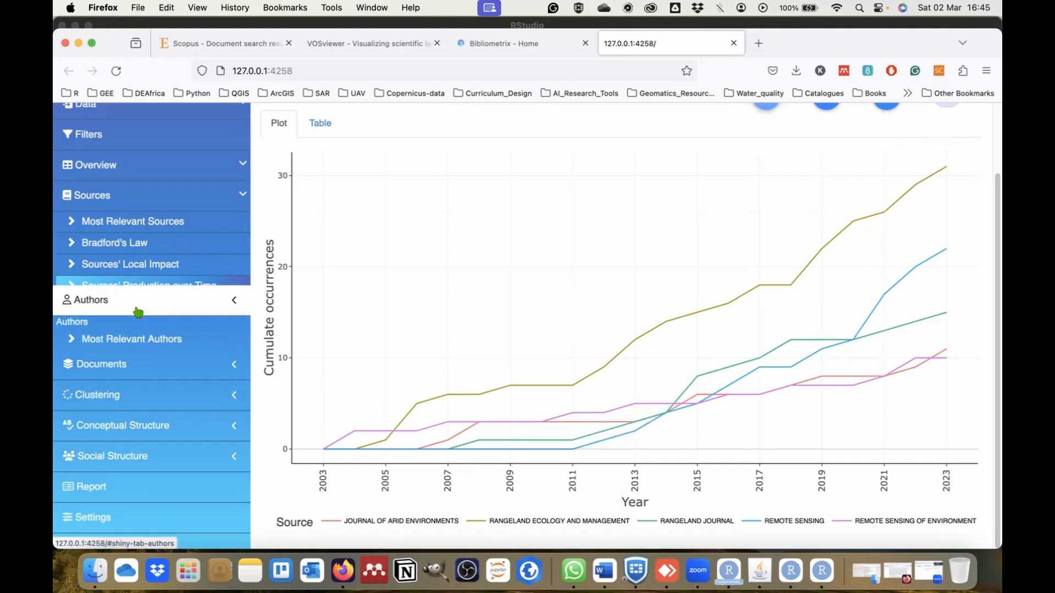
left_click(157, 269)
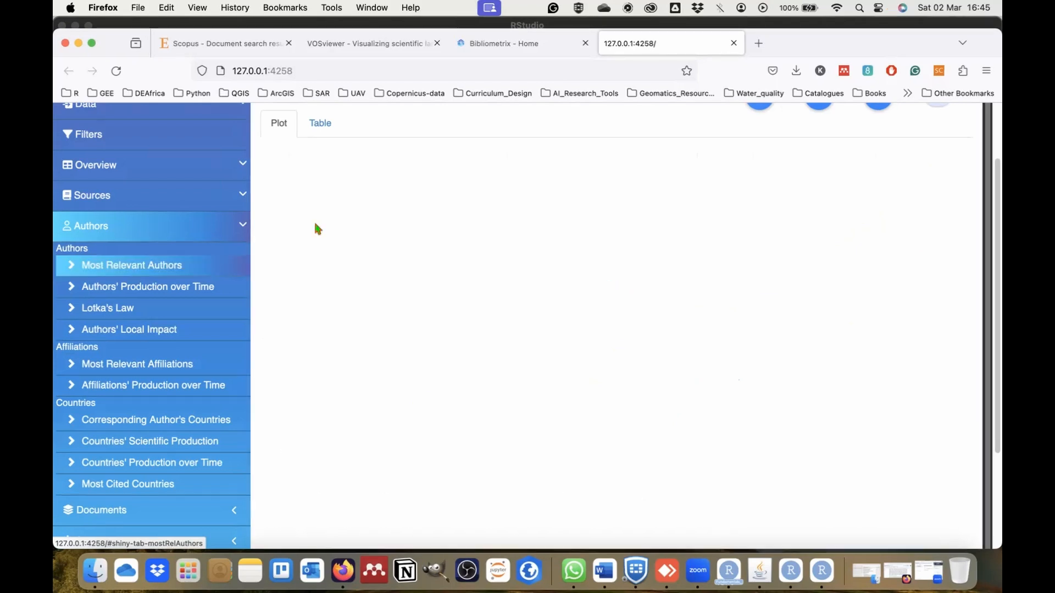
scroll(641, 219, "up", 2)
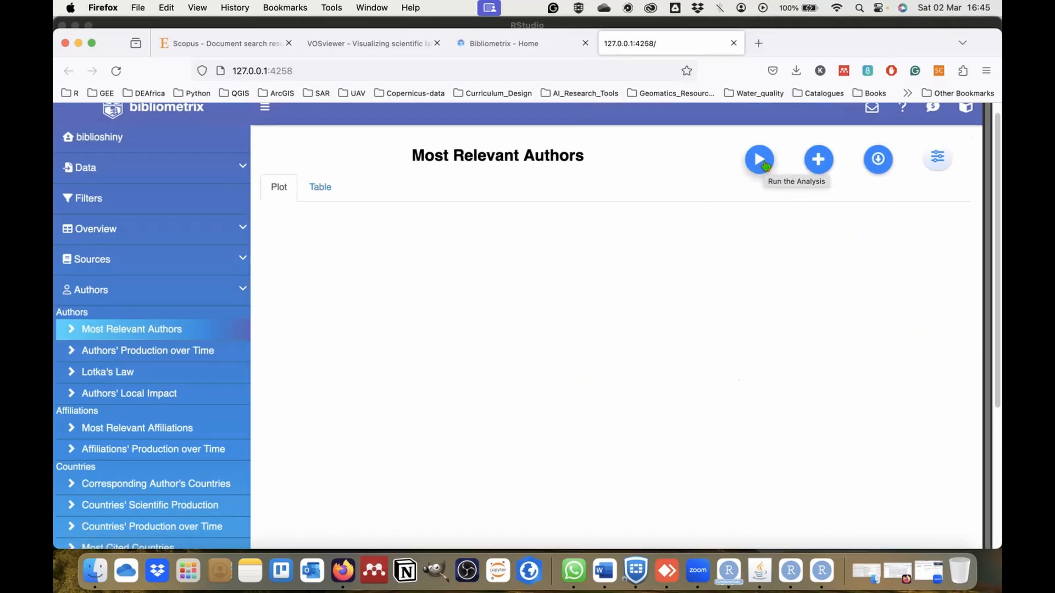
left_click(762, 160)
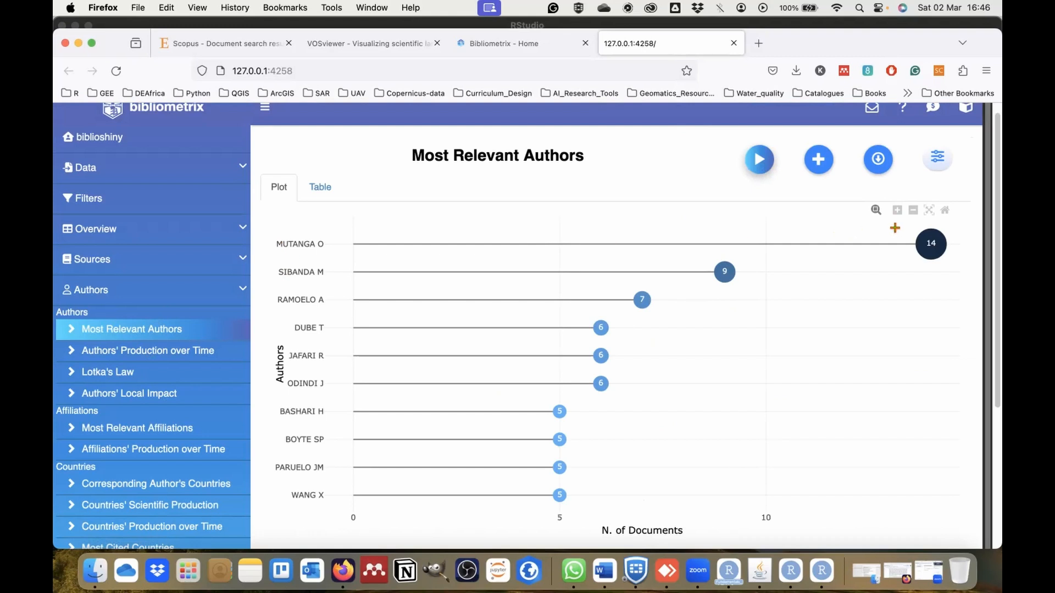
mouse_move(931, 240)
scroll(319, 475, "down", 1)
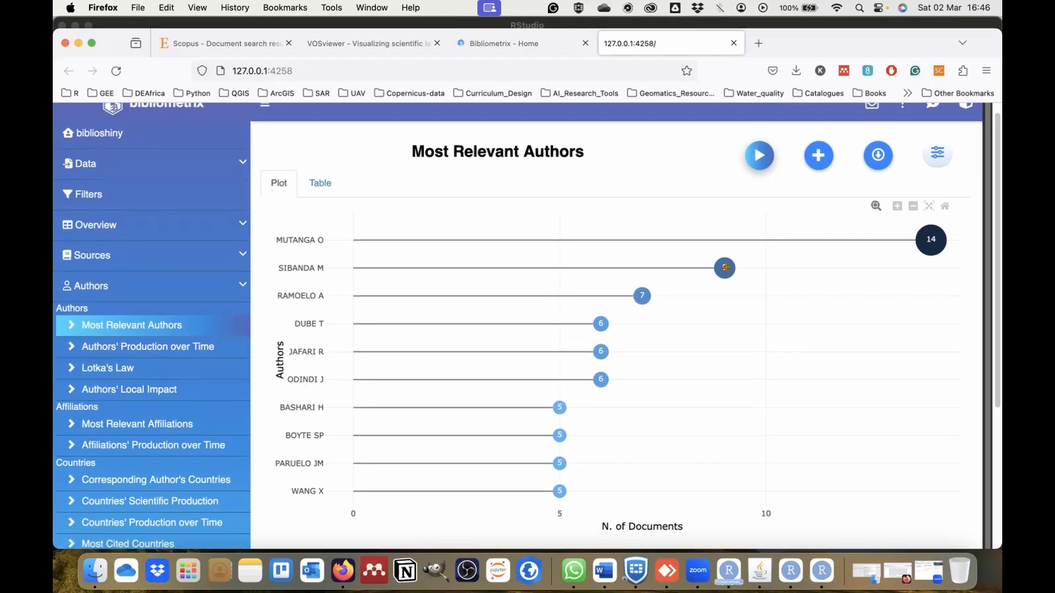
mouse_move(678, 257)
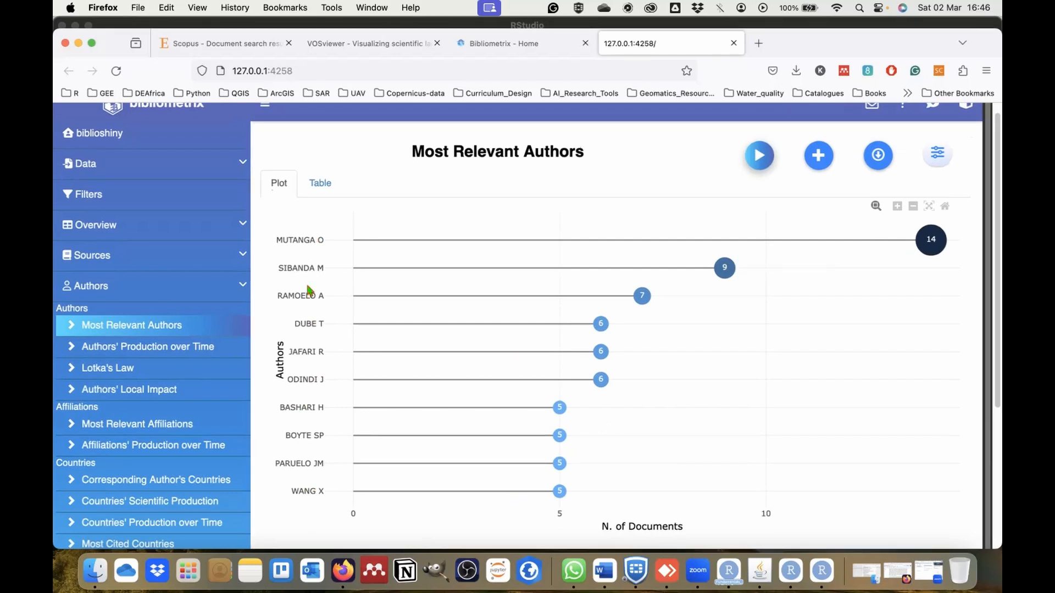
Generate the Authors' Production over Time plot, read details of individual points, and check the Production per Year table before returning to the plot.
left_click(154, 351)
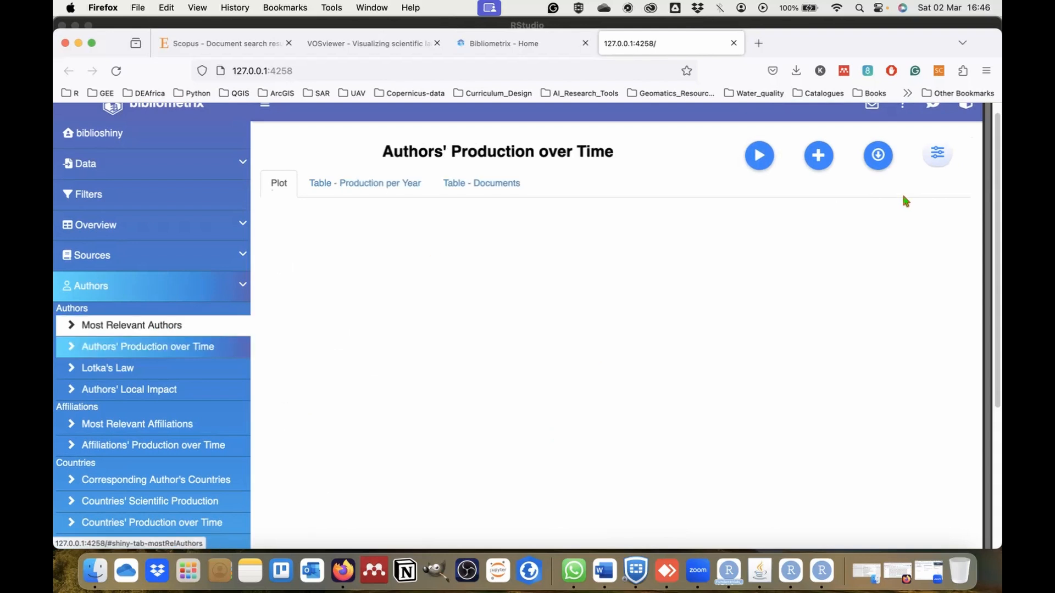
left_click(755, 156)
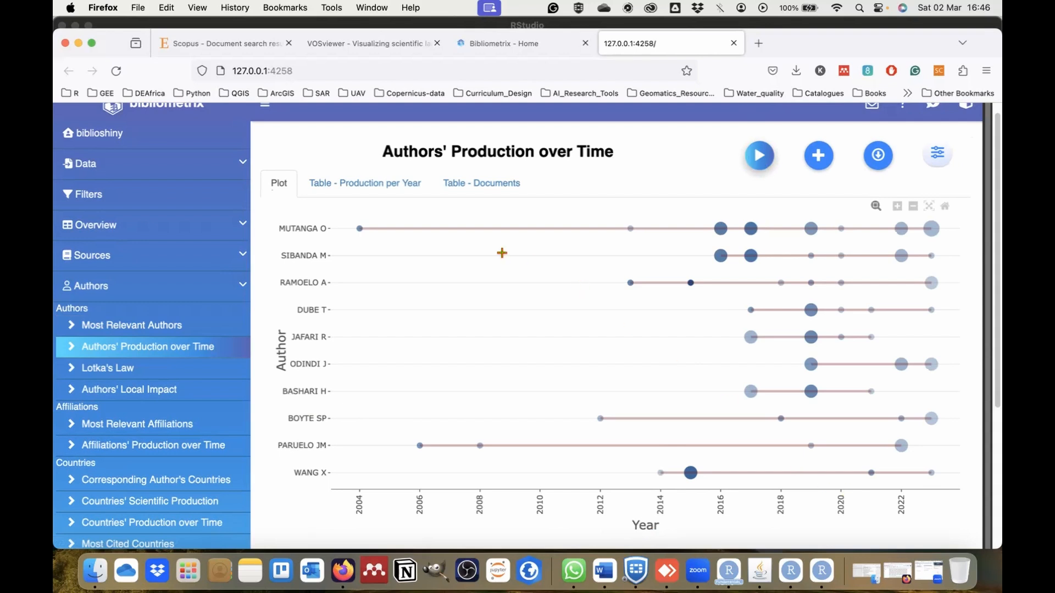
mouse_move(358, 231)
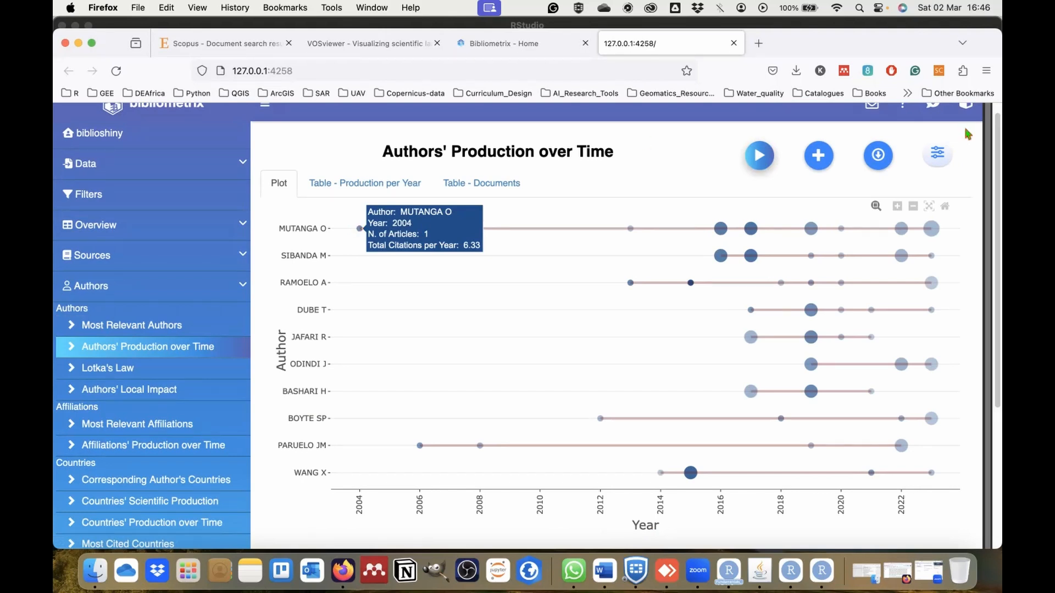
mouse_move(724, 231)
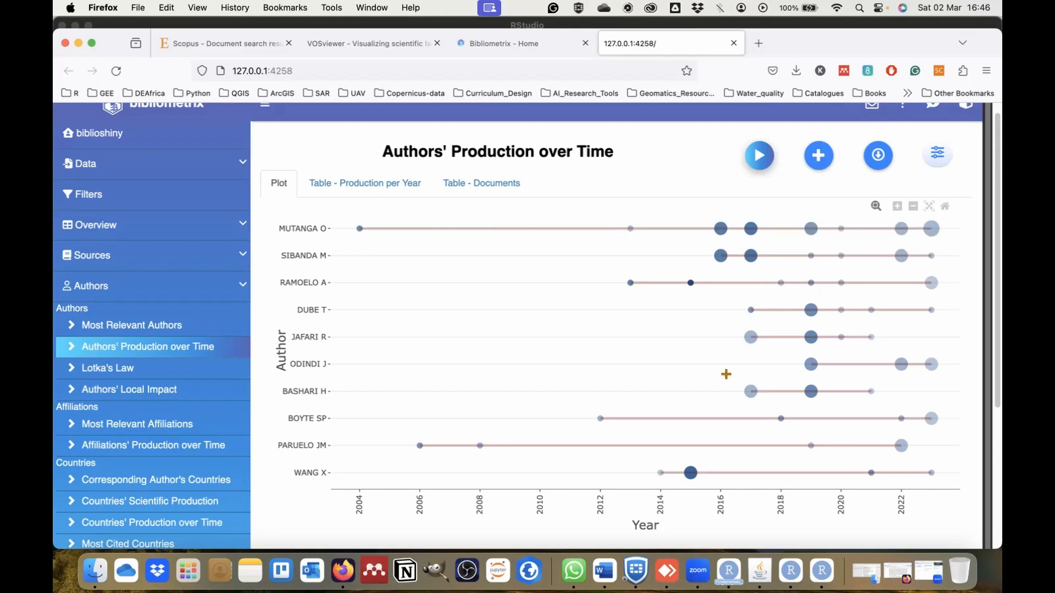
mouse_move(801, 250)
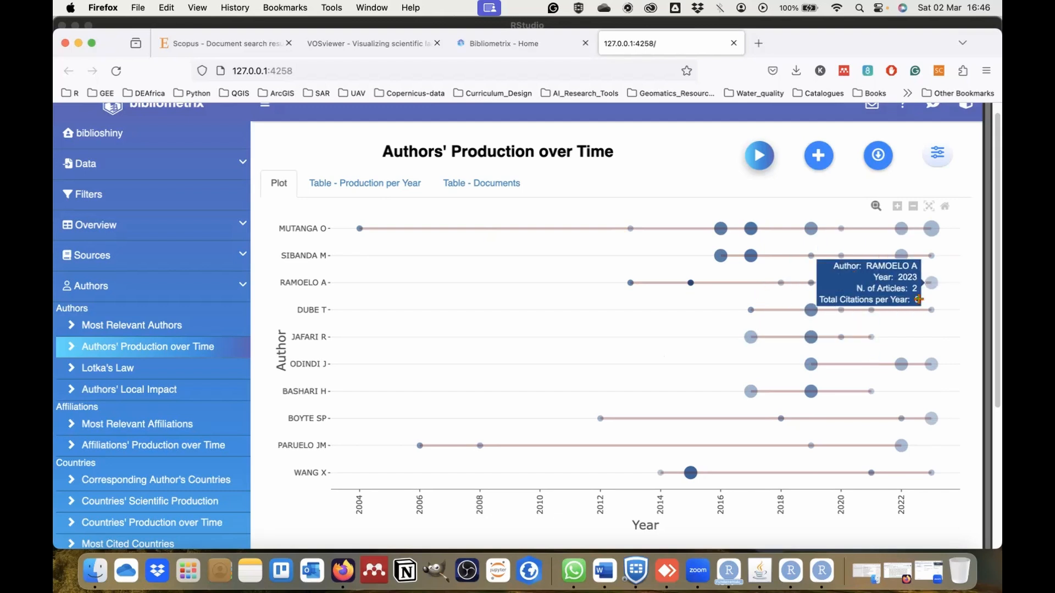
mouse_move(755, 385)
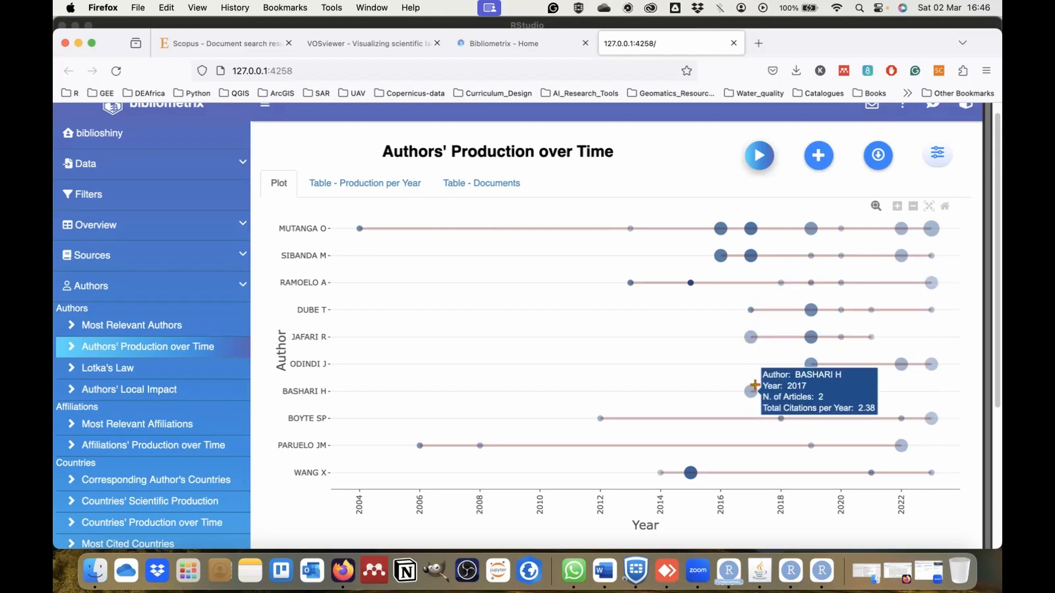
mouse_move(751, 312)
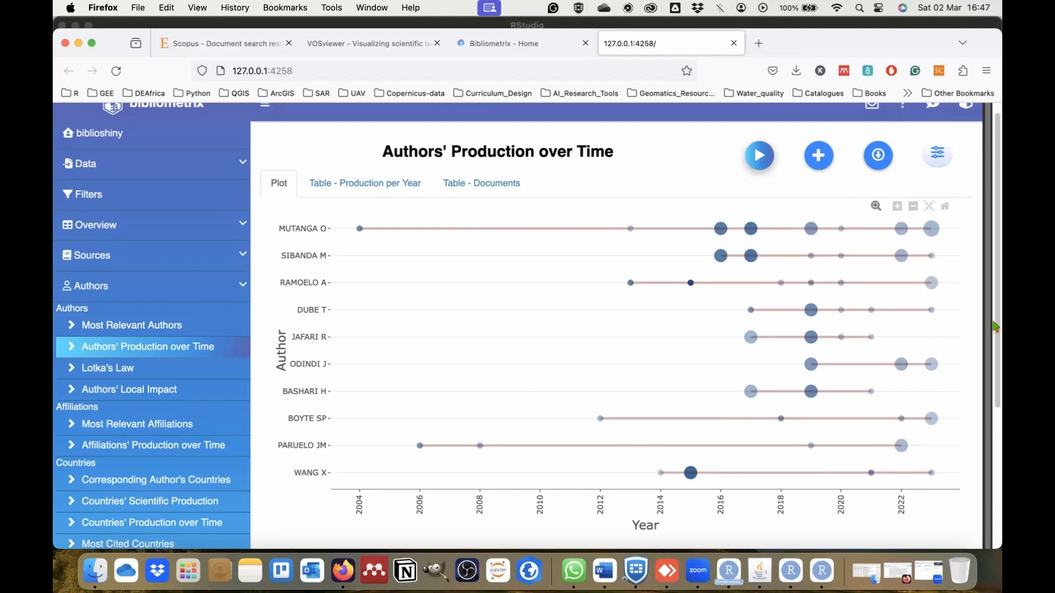
left_click(390, 187)
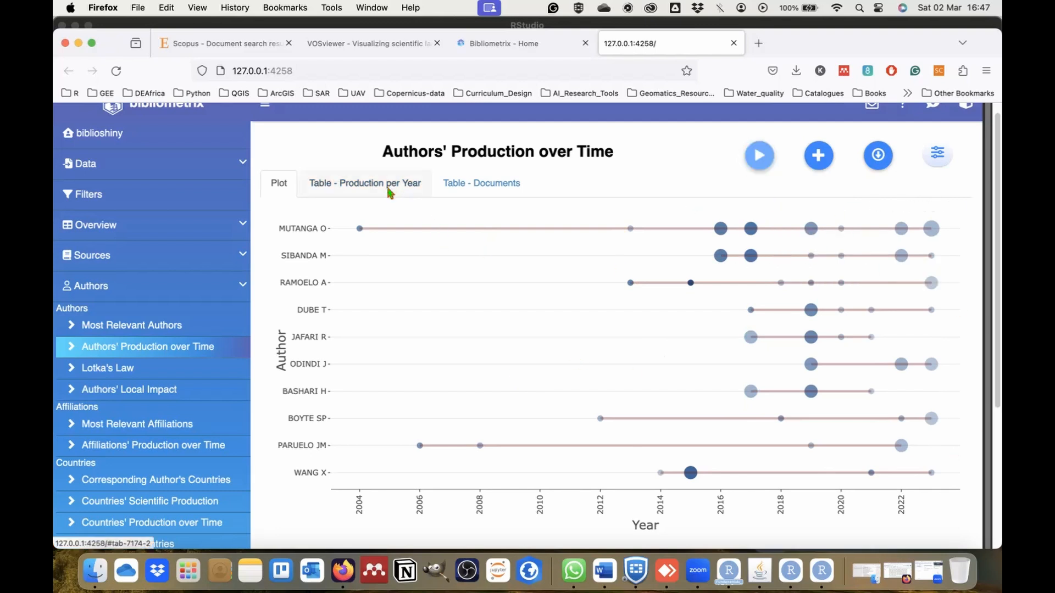
left_click(289, 189)
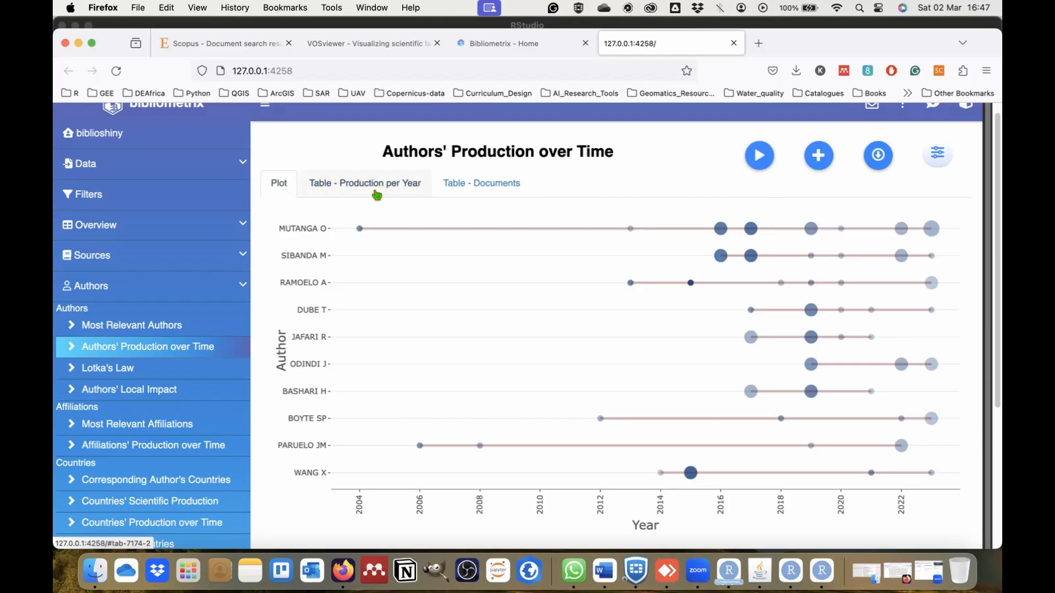
Show the Lotka's Law author productivity plot, and generate the Authors' Local Impact plot by H-index.
left_click(128, 377)
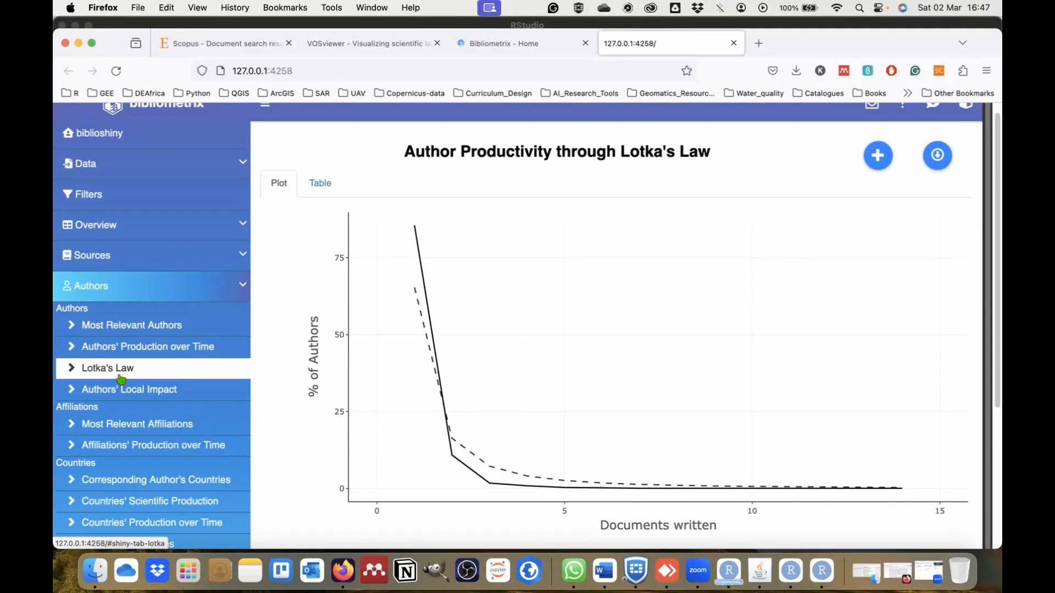
left_click(143, 393)
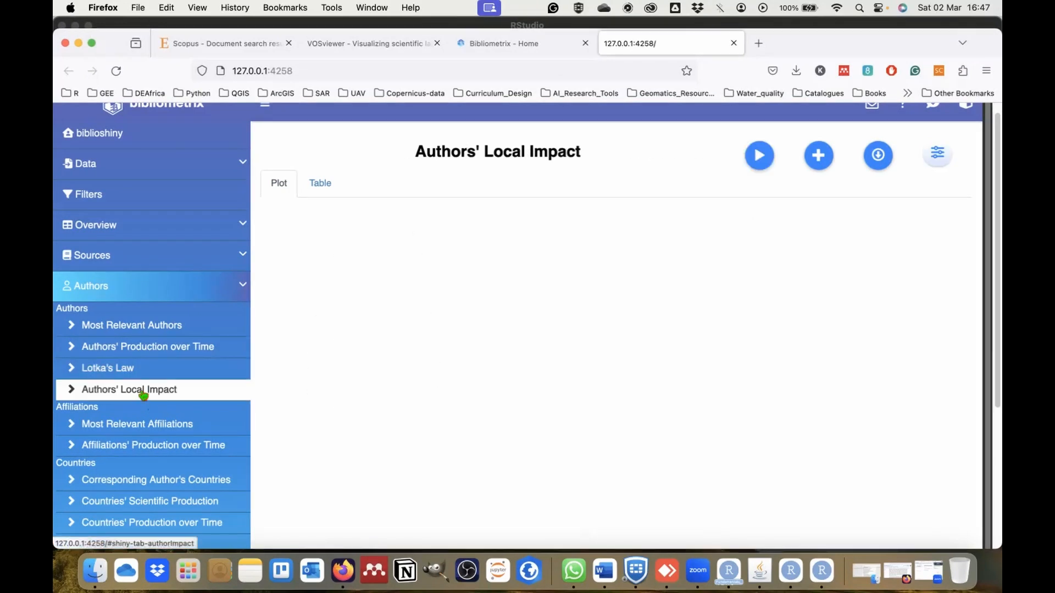
left_click(765, 163)
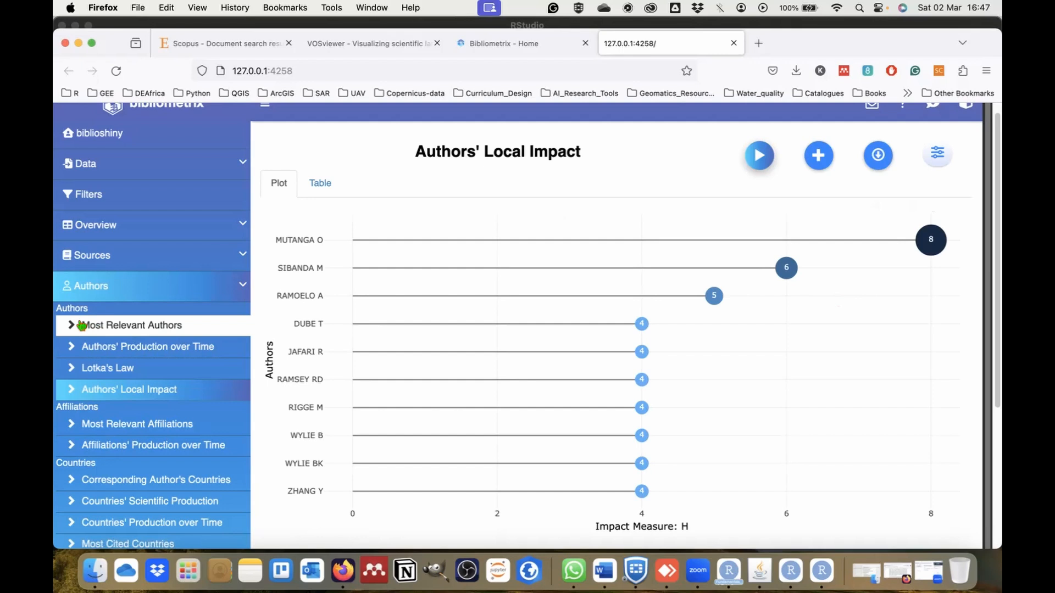
mouse_move(946, 241)
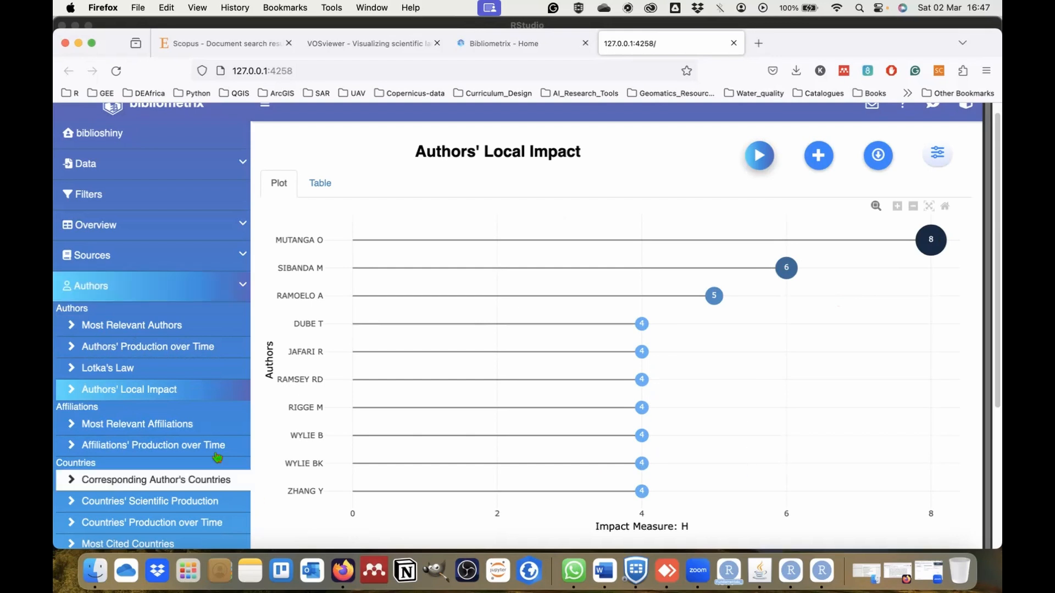
Run the Most Relevant Affiliations analysis and view the ranking of institutions by number of articles.
scroll(206, 388, "down", 5)
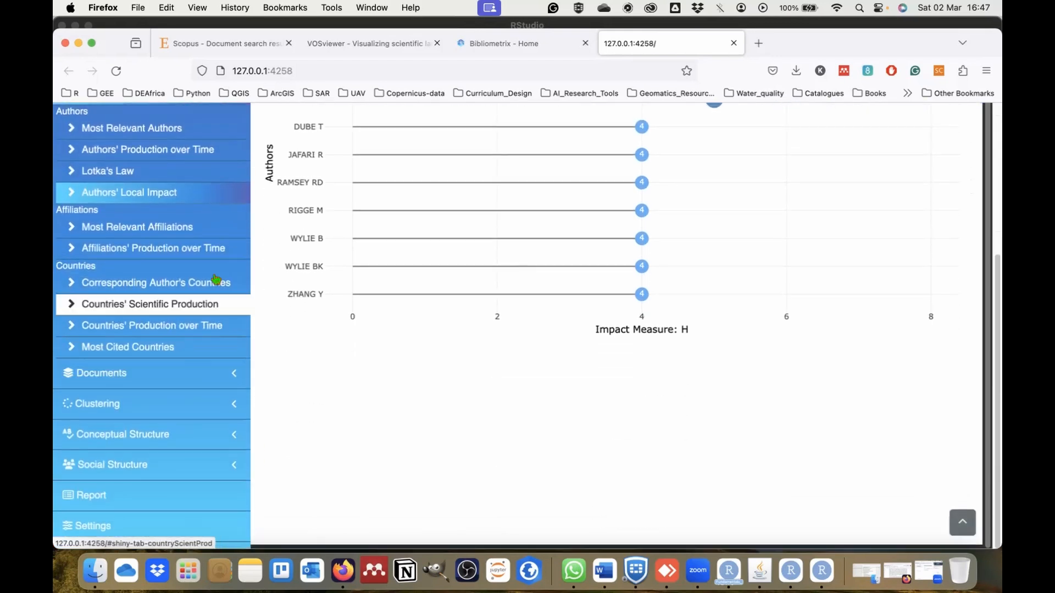
left_click(167, 234)
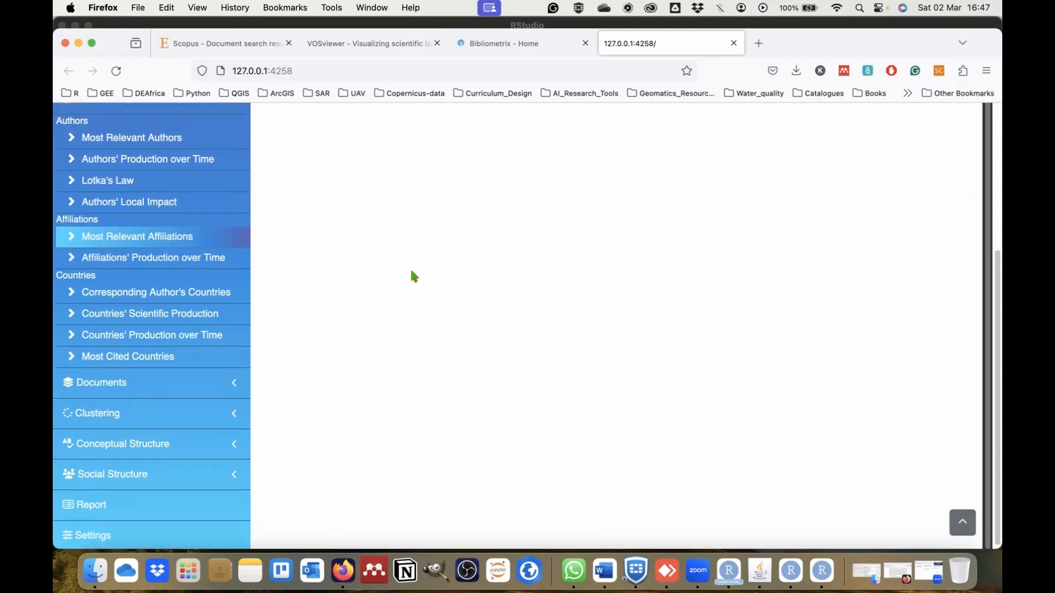
scroll(412, 276, "up", 5)
left_click(756, 174)
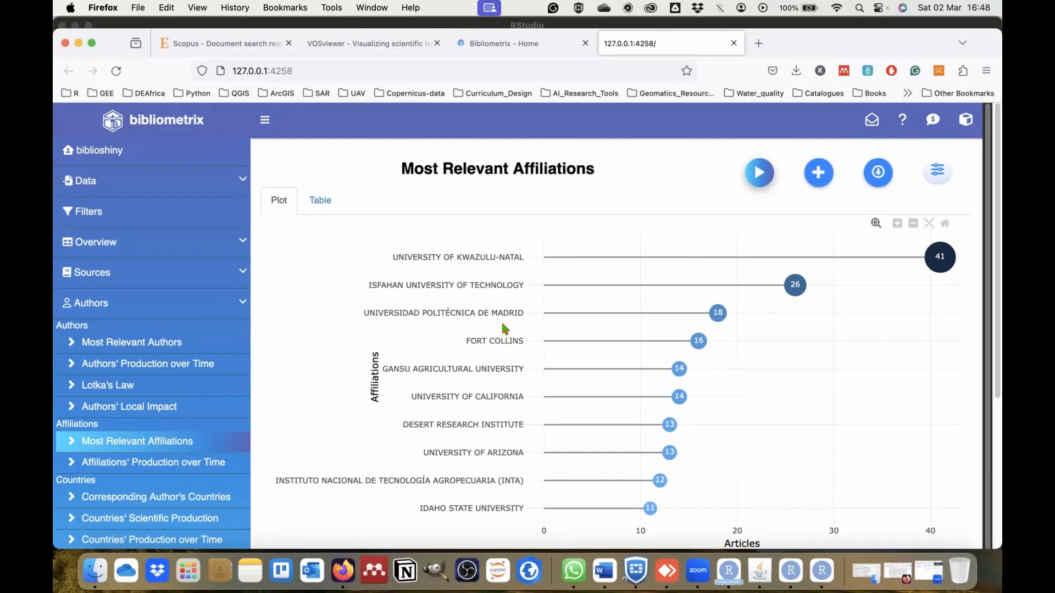
scroll(499, 431, "down", 1)
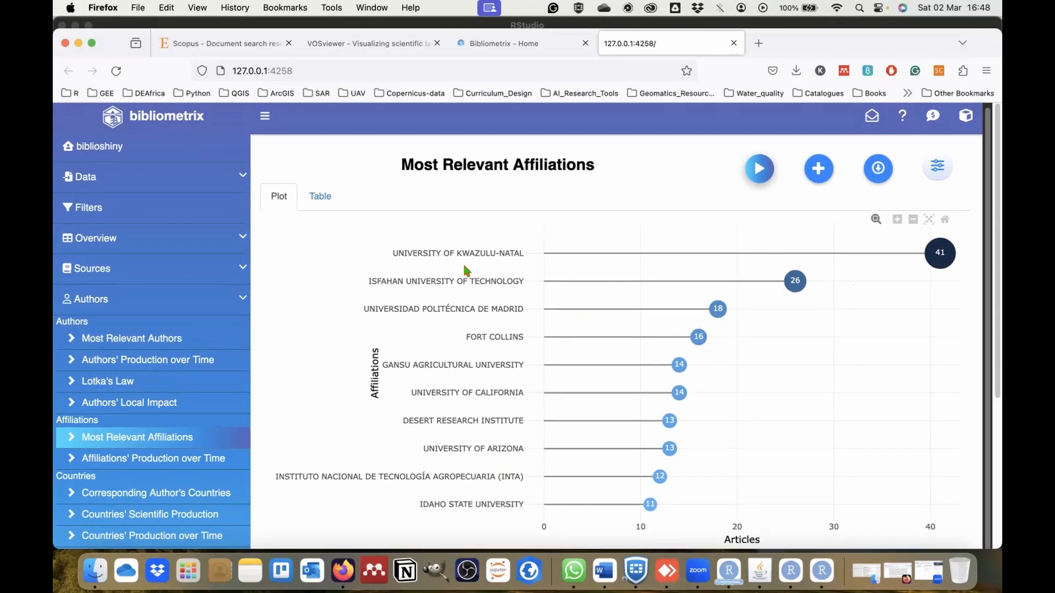
Revisit the Most Relevant Authors and Authors' Local Impact plots to compare them with the Most Relevant Affiliations plot.
left_click(142, 349)
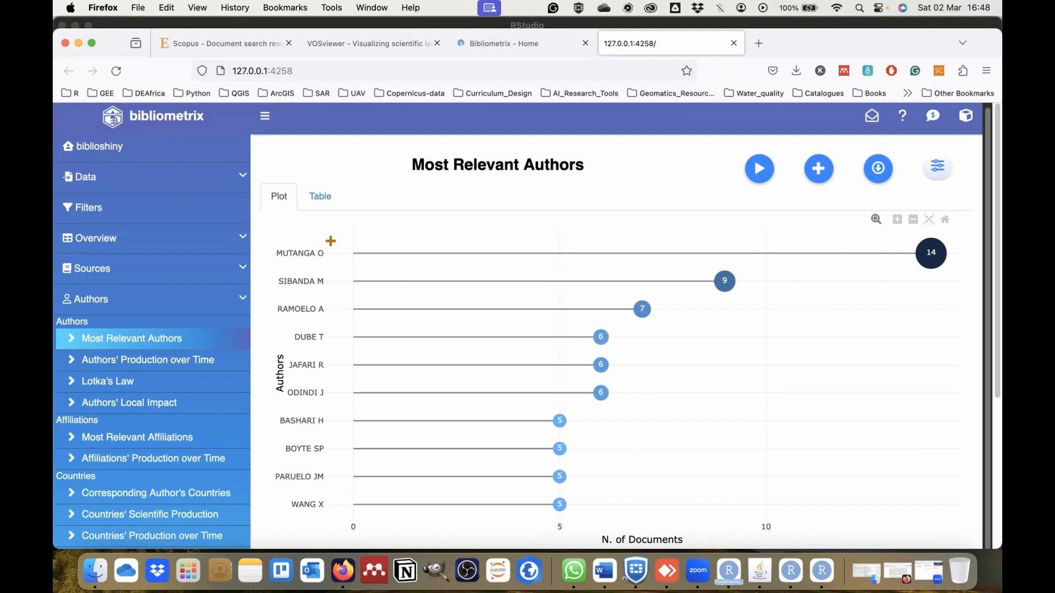
left_click(154, 406)
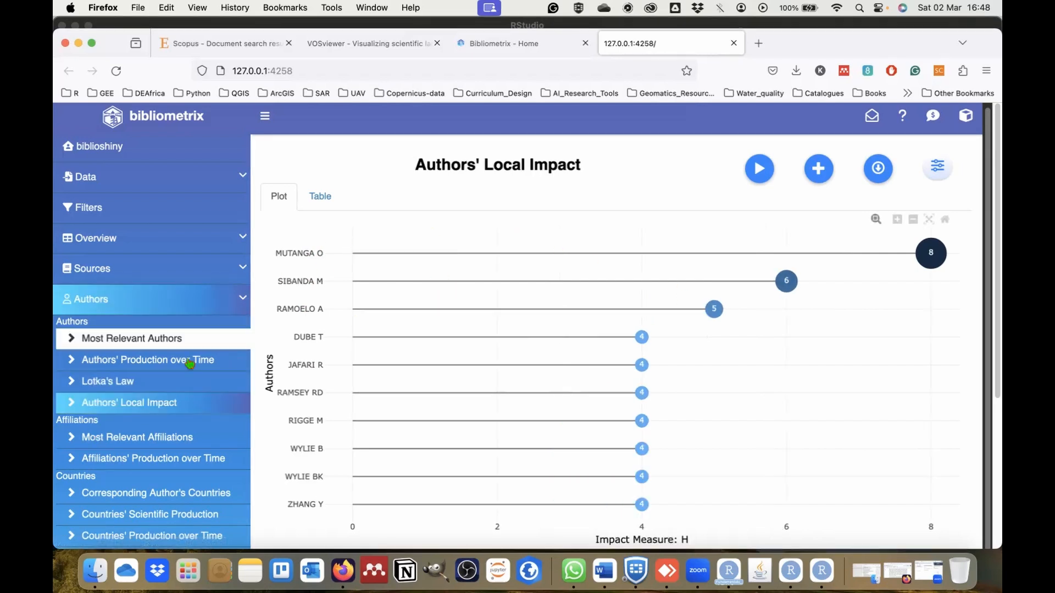
left_click(145, 437)
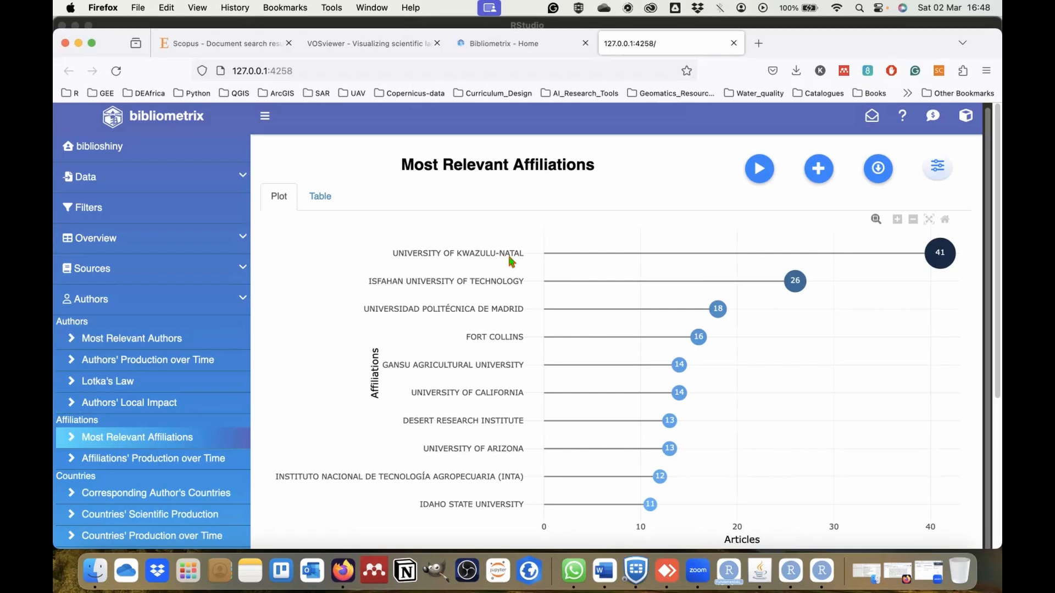
scroll(176, 510, "down", 3)
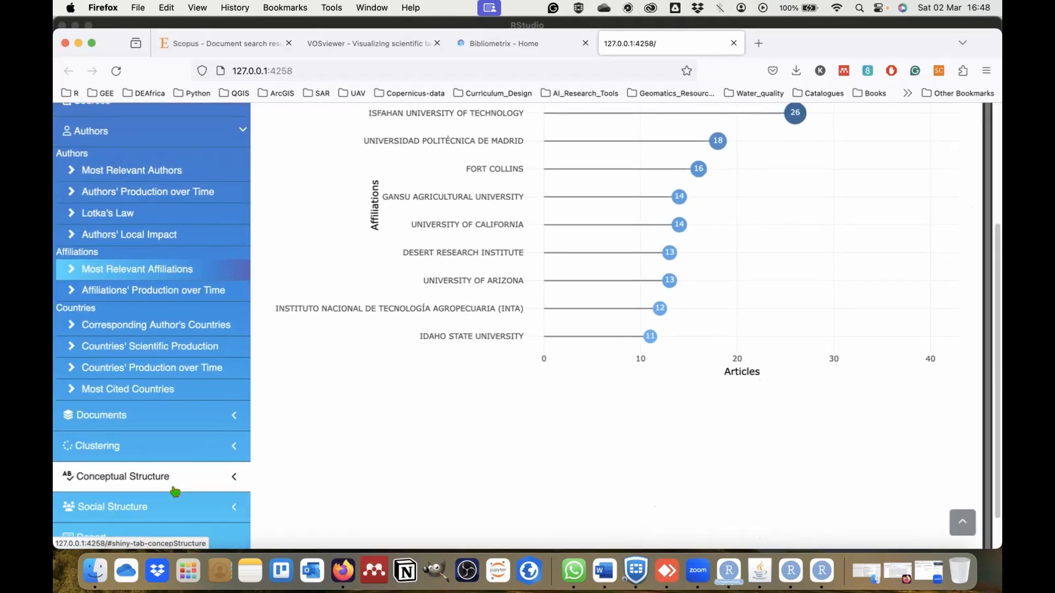
Generate the Affiliations' Production over Time plot and view its curves together with the affiliation legend.
scroll(175, 490, "down", 1)
left_click(177, 275)
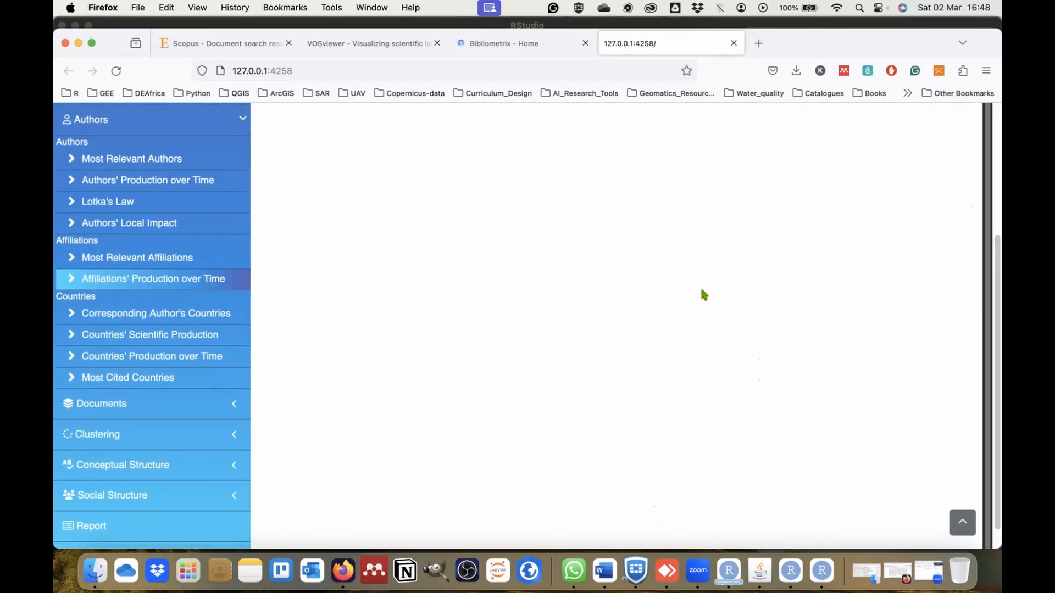
scroll(701, 289, "up", 5)
left_click(759, 172)
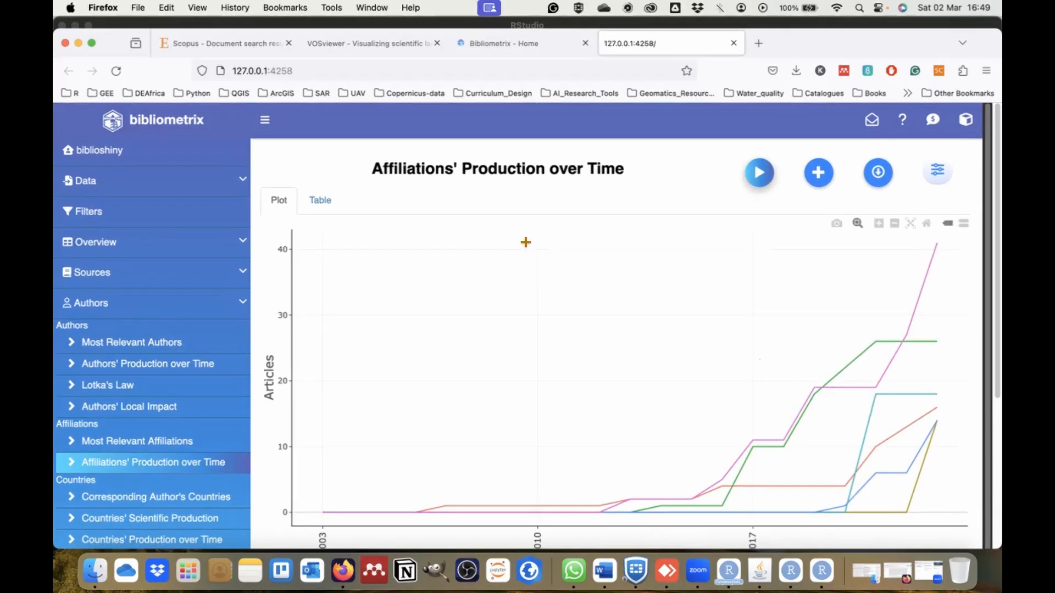
scroll(656, 430, "down", 3)
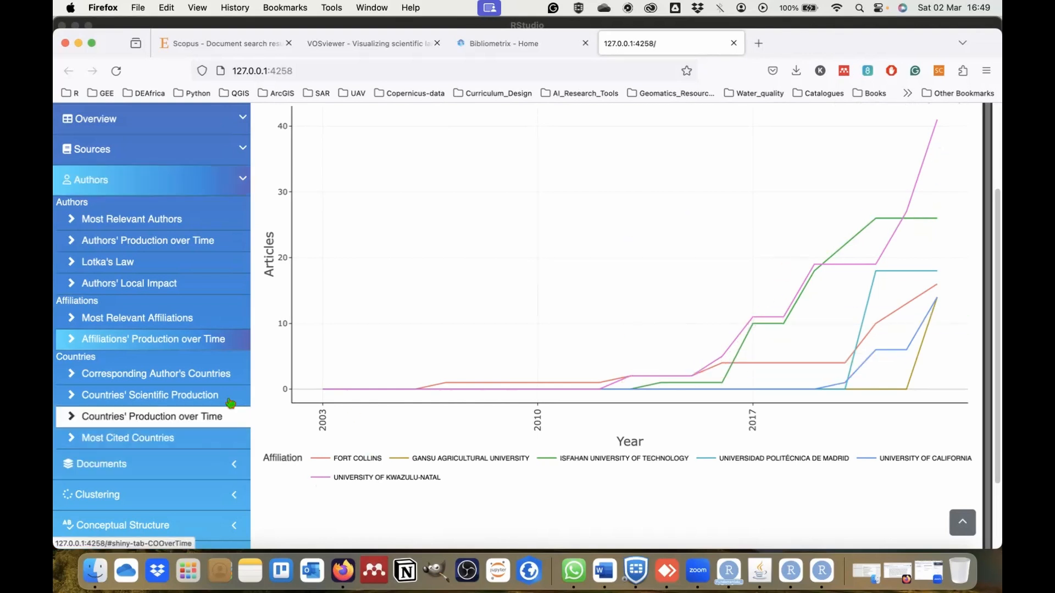
Generate the Corresponding Author's Countries plot and read the document counts on individual country bars.
left_click(191, 374)
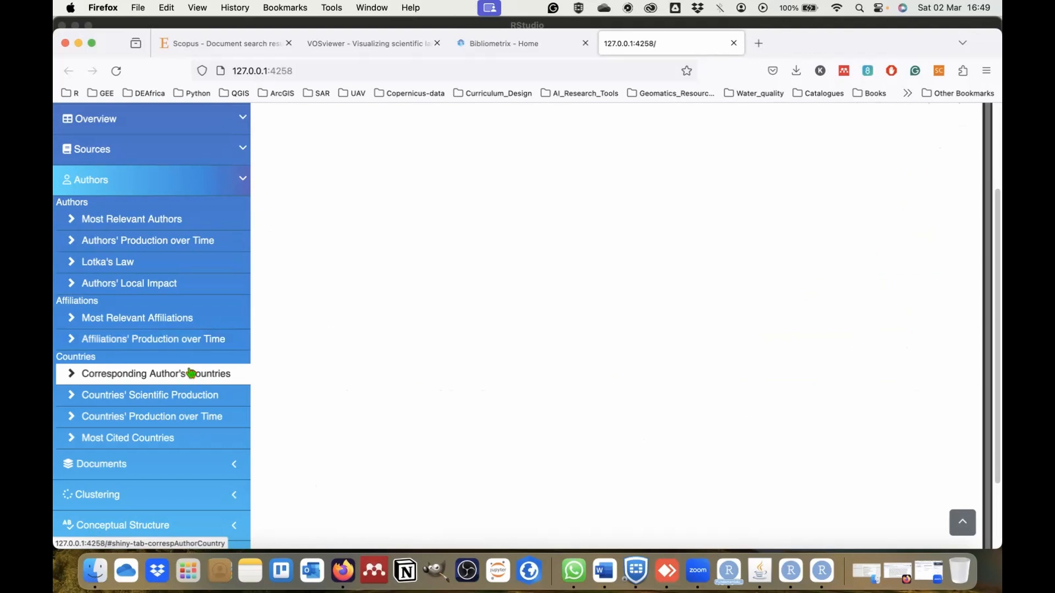
scroll(784, 290, "up", 5)
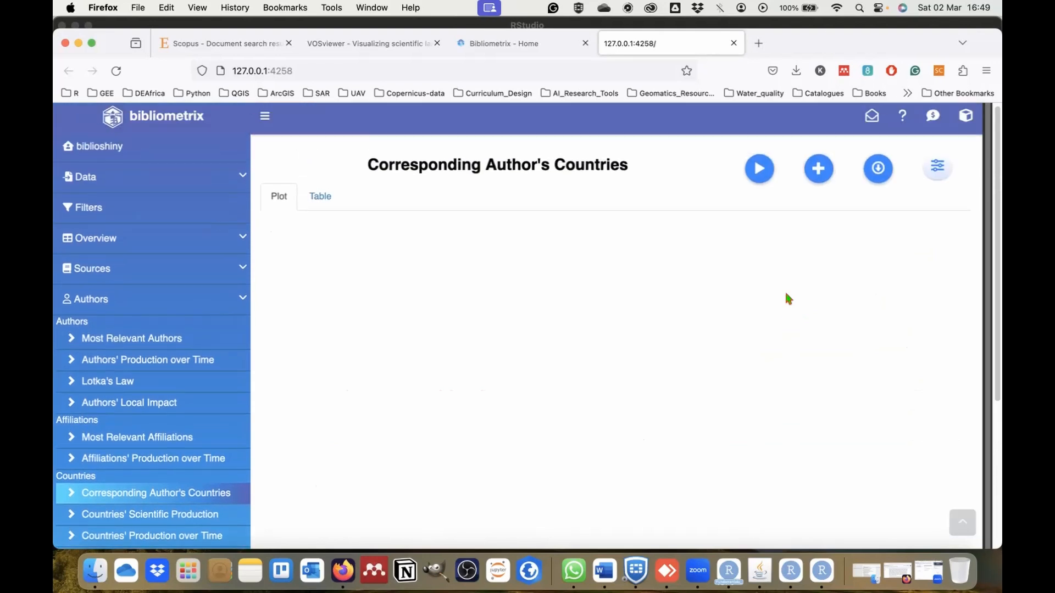
left_click(759, 169)
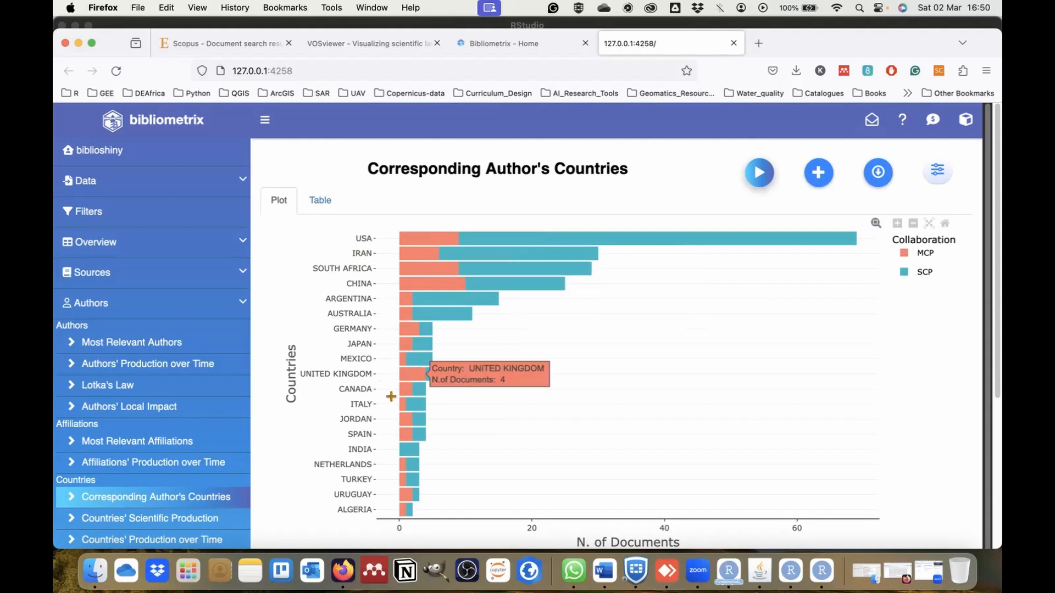
mouse_move(428, 281)
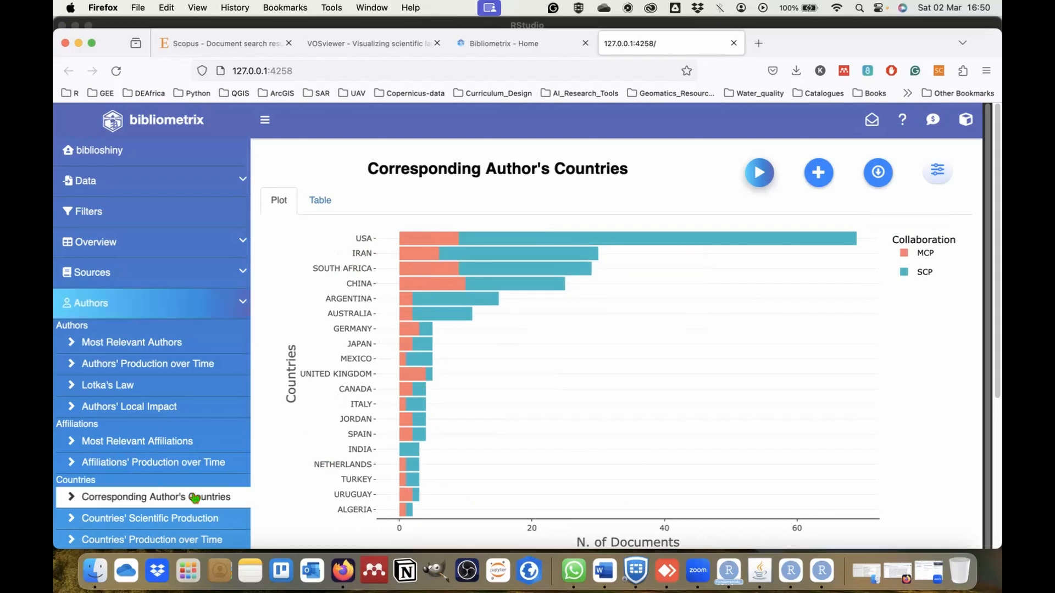
Show the Countries' Scientific Production map and read the document counts of South Africa, USA, China, Iran, Argentina and Australia.
scroll(196, 496, "down", 1)
left_click(165, 512)
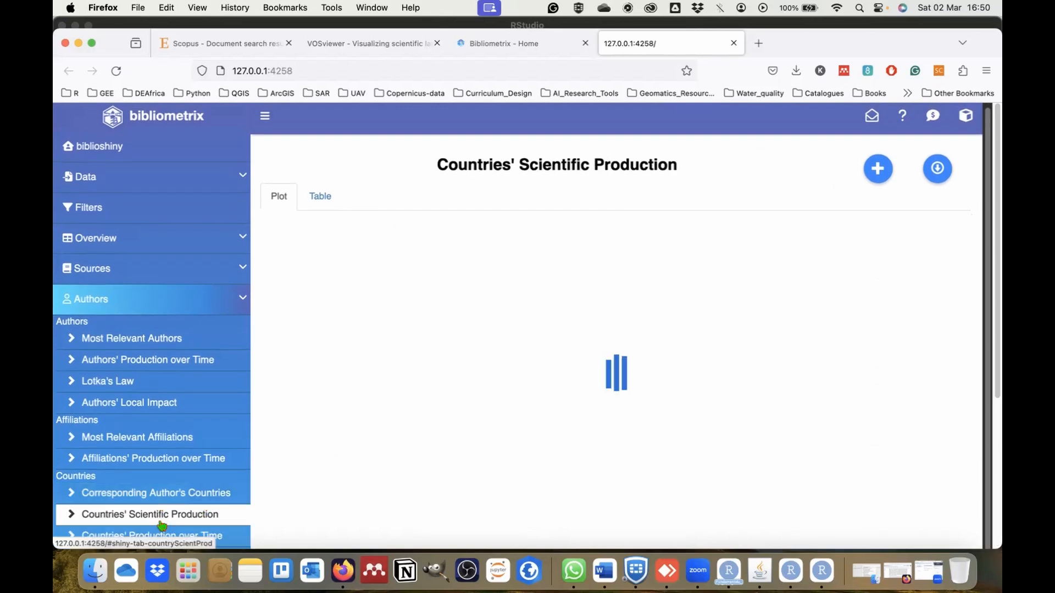
scroll(174, 494, "down", 5)
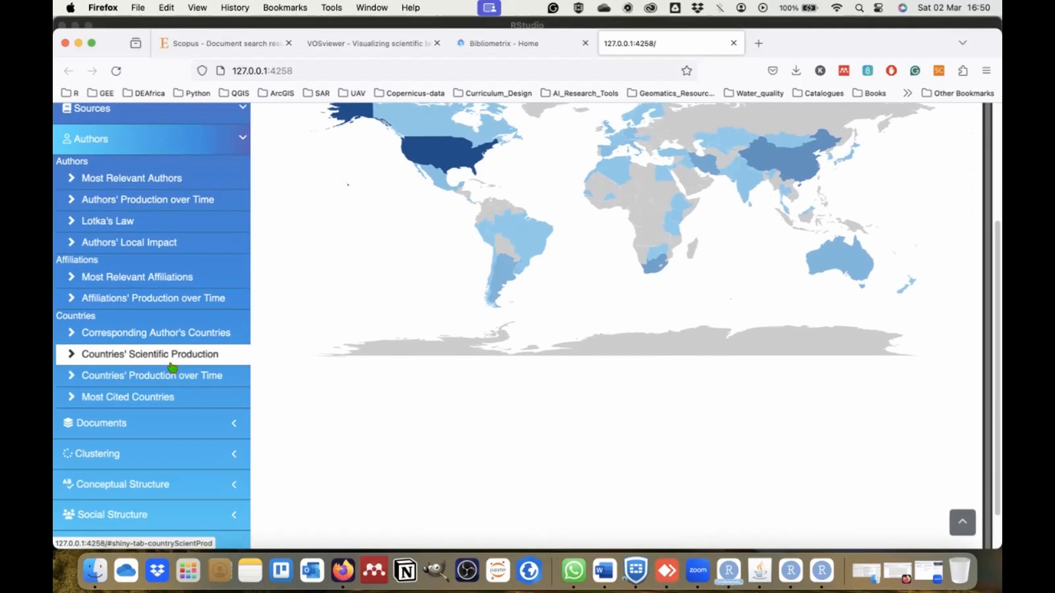
scroll(172, 367, "up", 2)
mouse_move(656, 331)
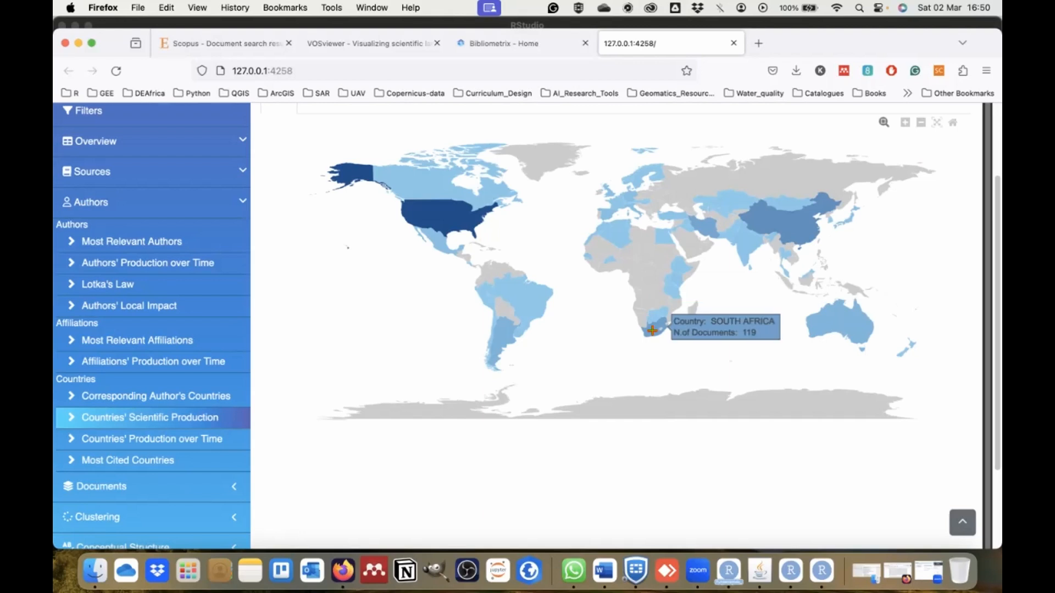
mouse_move(436, 223)
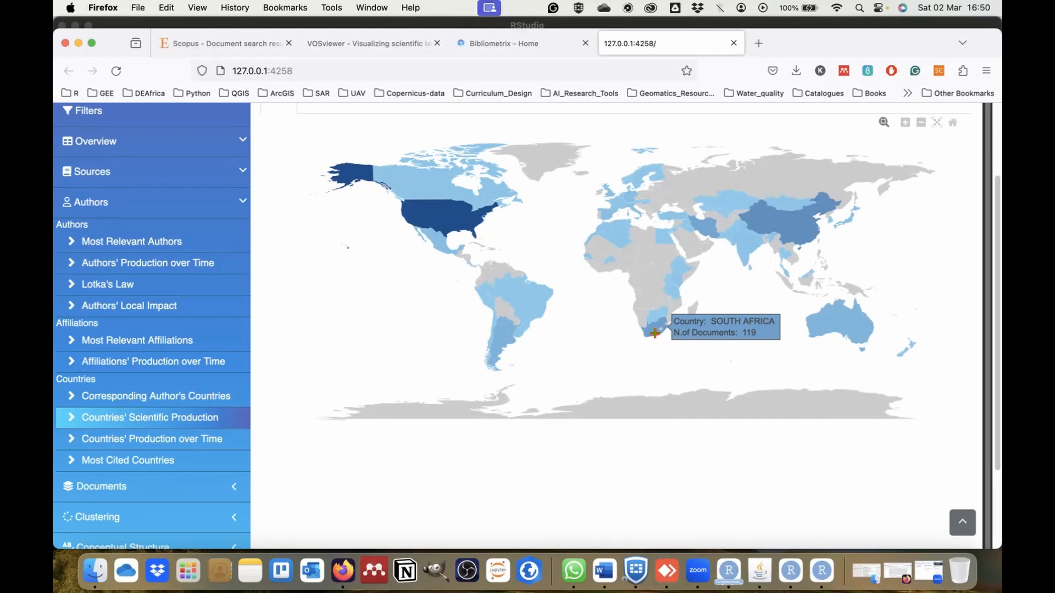
mouse_move(798, 235)
mouse_move(704, 222)
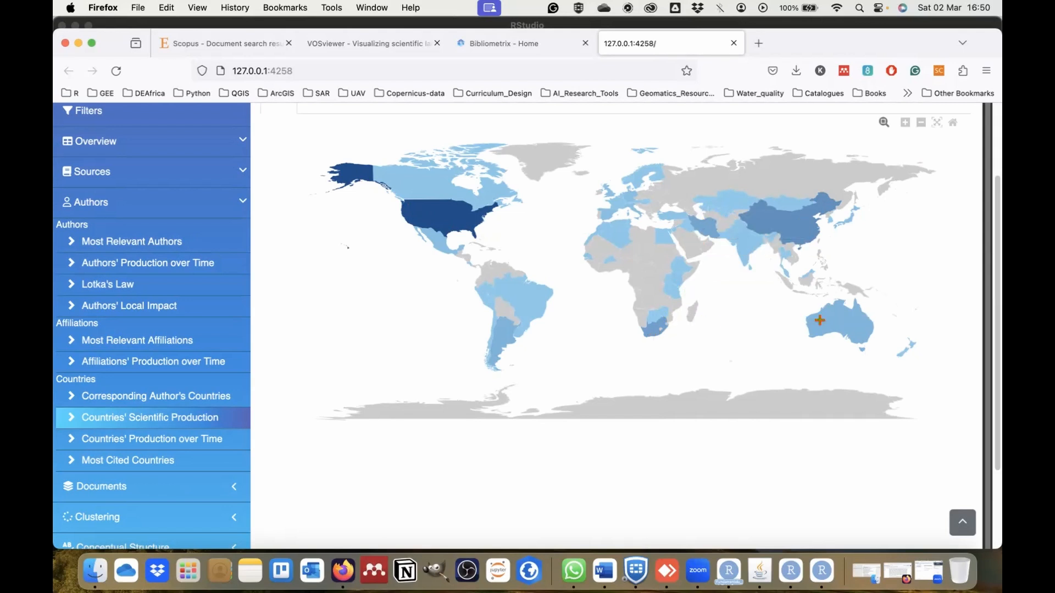
mouse_move(501, 340)
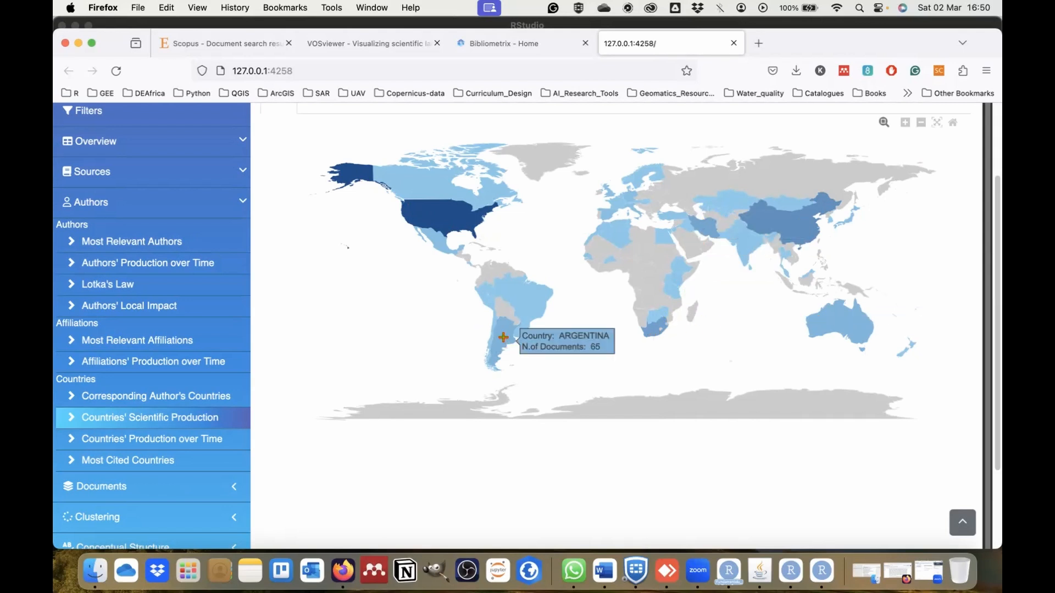
mouse_move(837, 317)
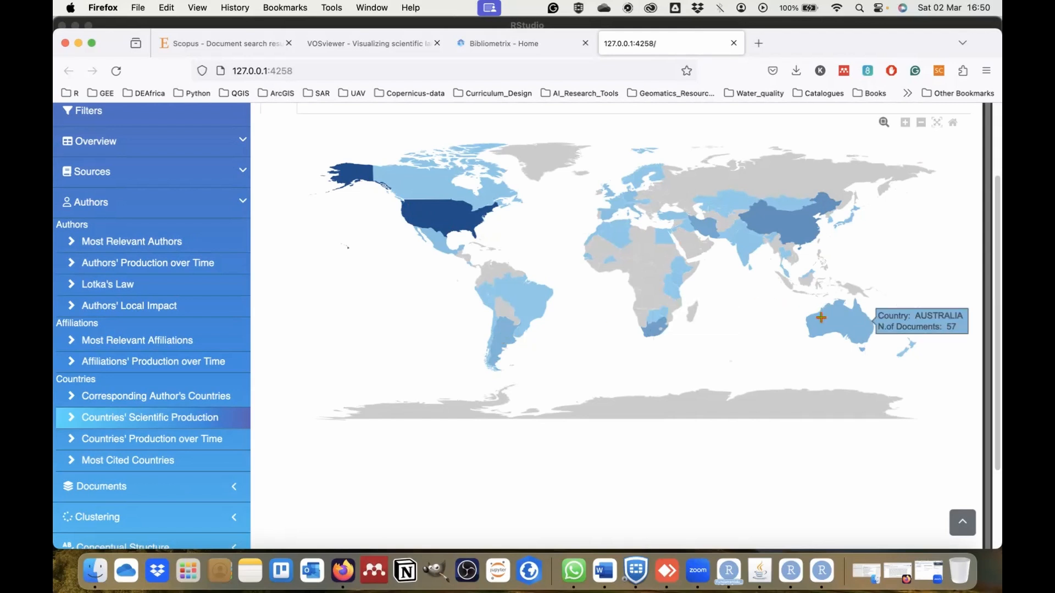
mouse_move(773, 203)
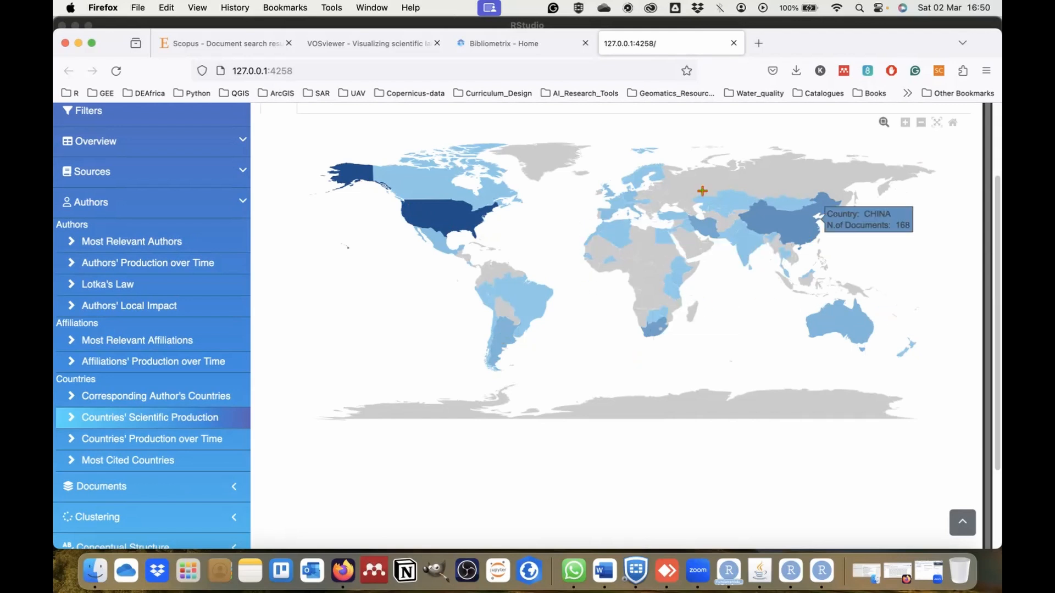
Generate the Countries' Production over Time plot and view its curves together with the country legend.
left_click(145, 447)
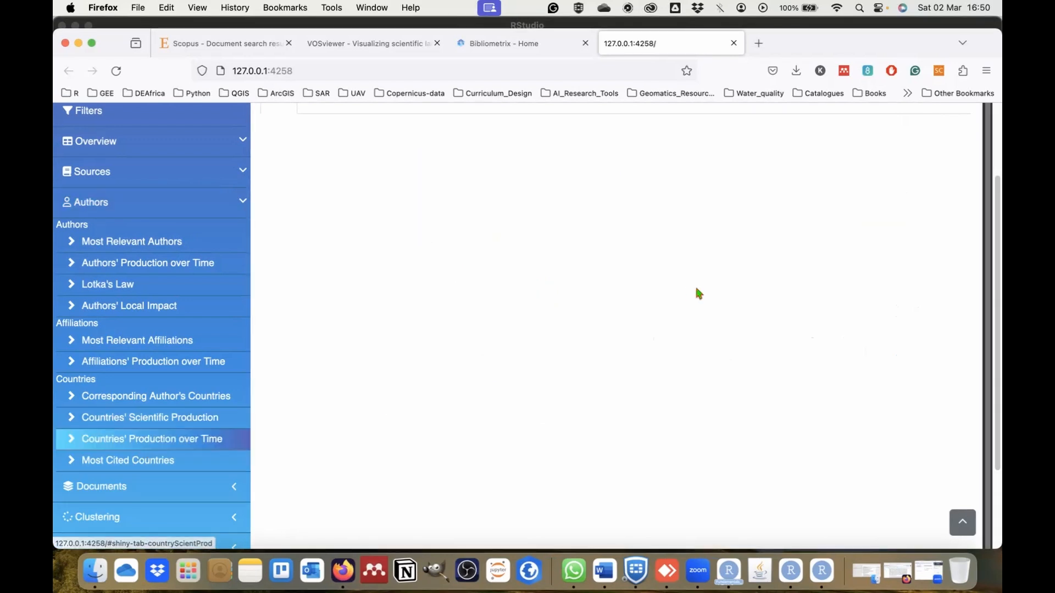
left_click(757, 175)
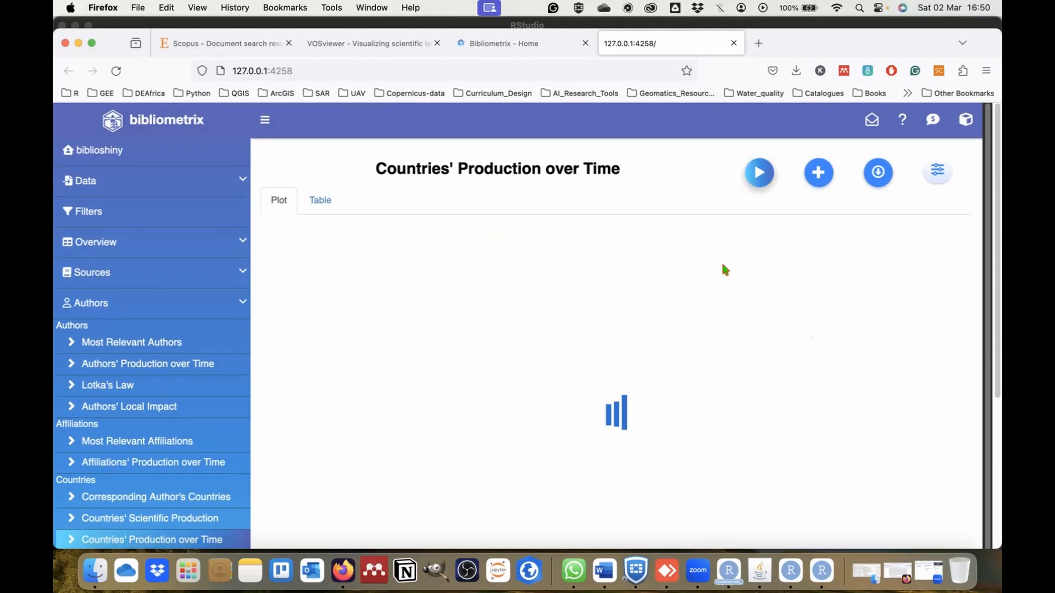
scroll(675, 433, "down", 1)
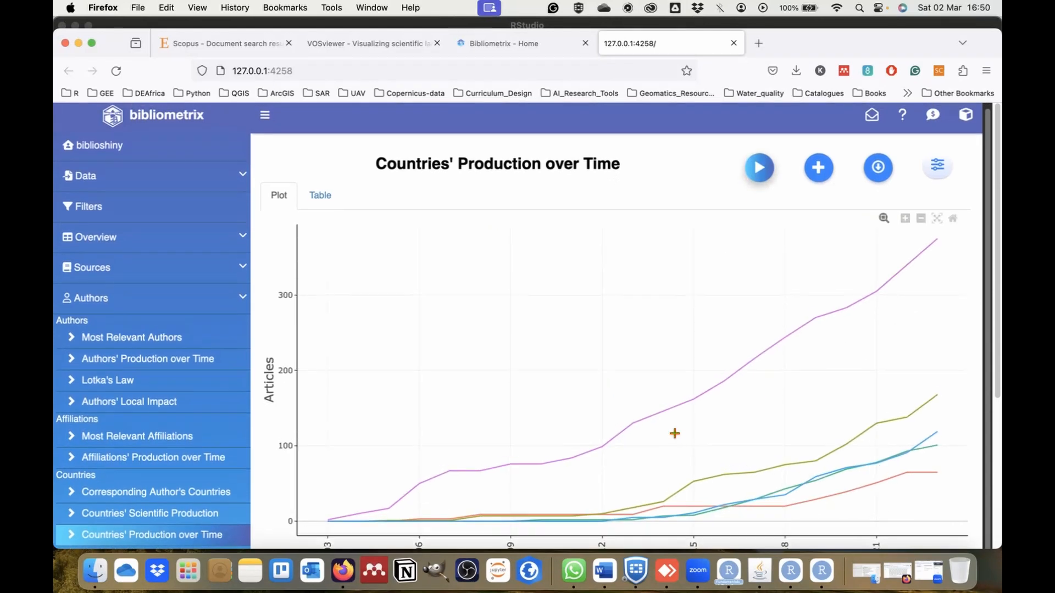
scroll(674, 434, "down", 5)
scroll(673, 431, "up", 1)
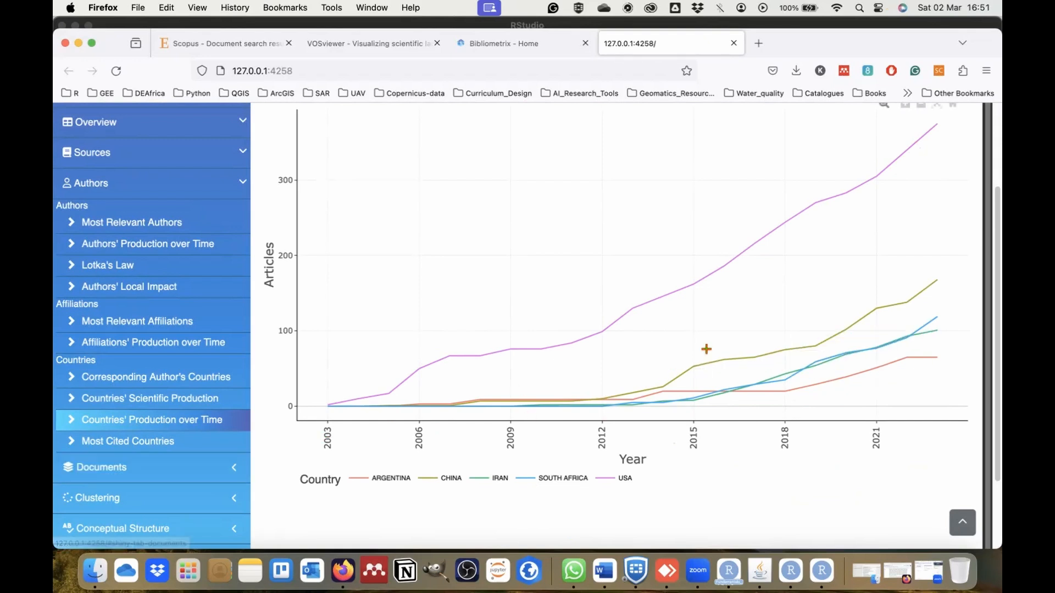
Run the Most Cited Countries analysis and view the ranking of countries by number of citations.
left_click(137, 444)
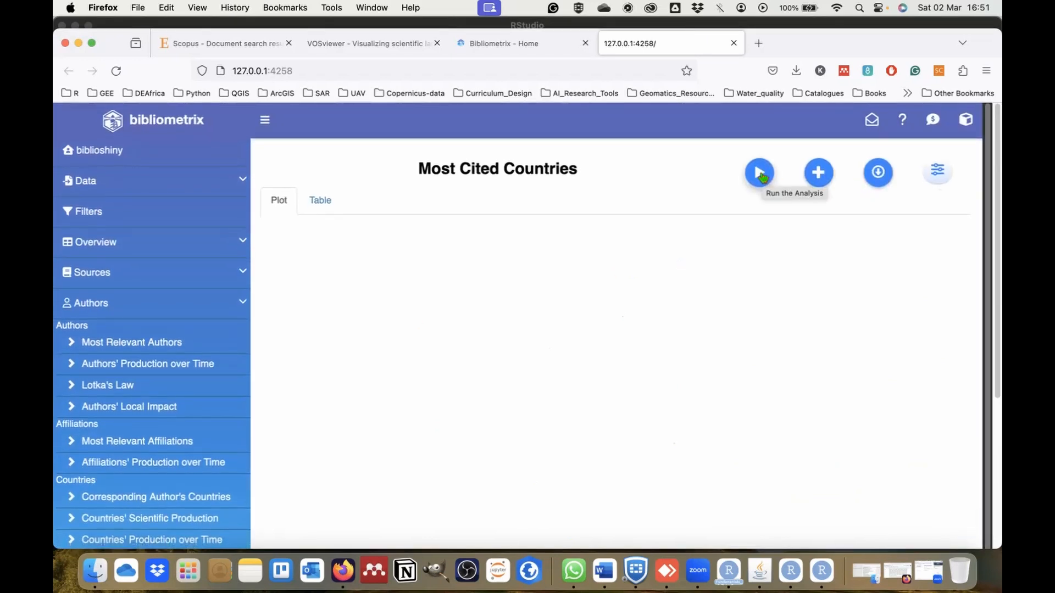
left_click(761, 174)
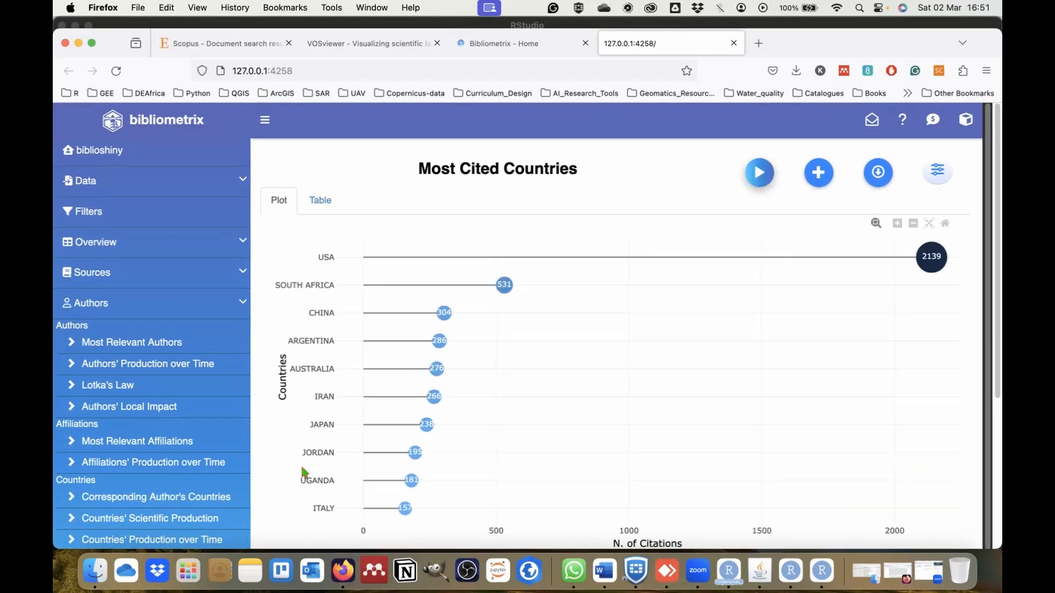
scroll(303, 470, "down", 1)
scroll(303, 473, "down", 3)
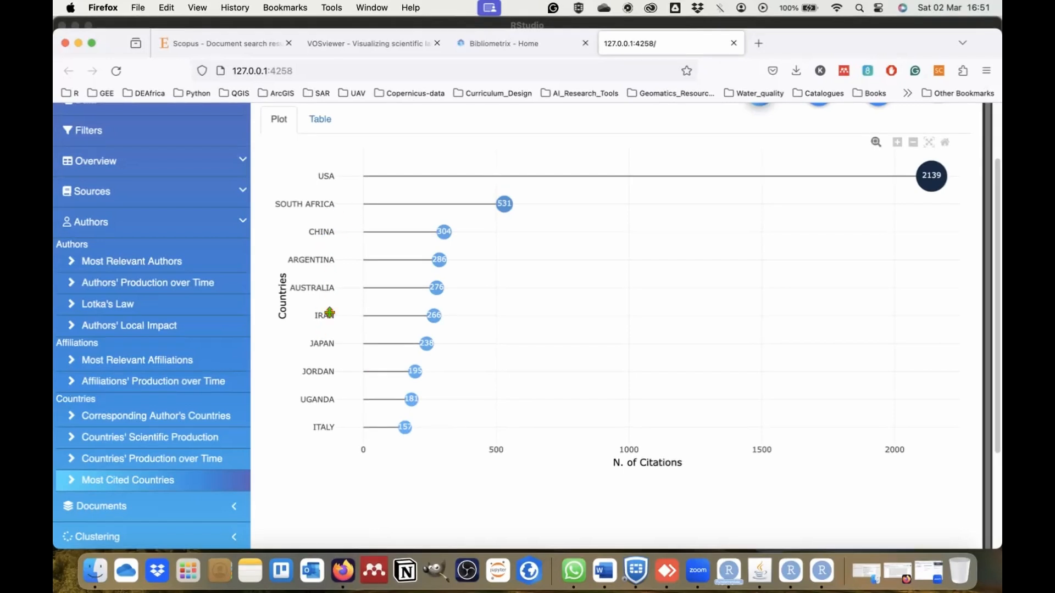
scroll(327, 353, "down", 2)
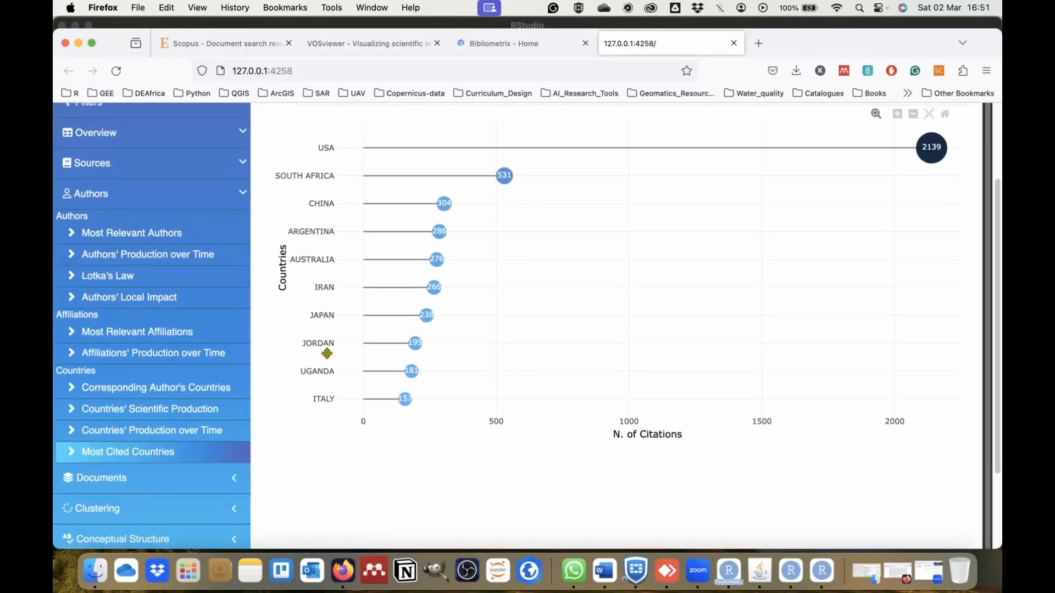
Try to run the References Spectroscopy and Most Local Cited References analyses from the Documents group.
scroll(153, 480, "down", 4)
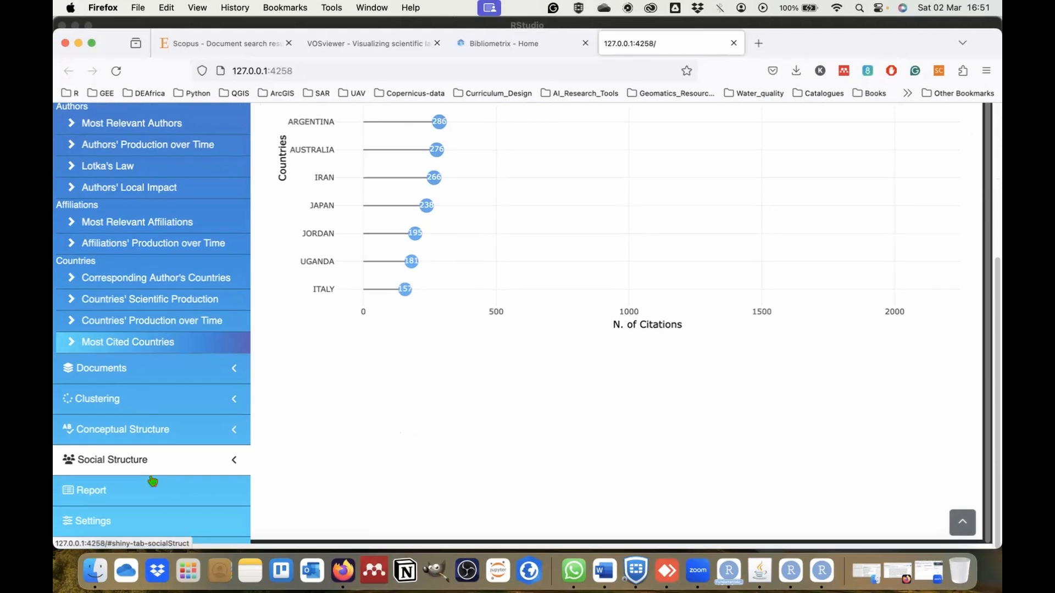
left_click(223, 376)
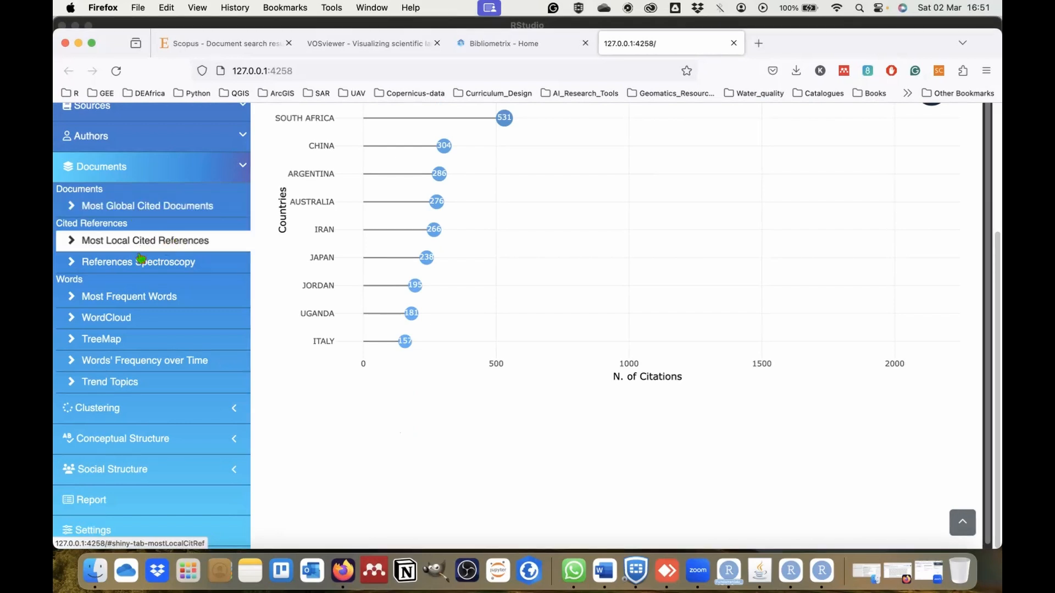
left_click(117, 265)
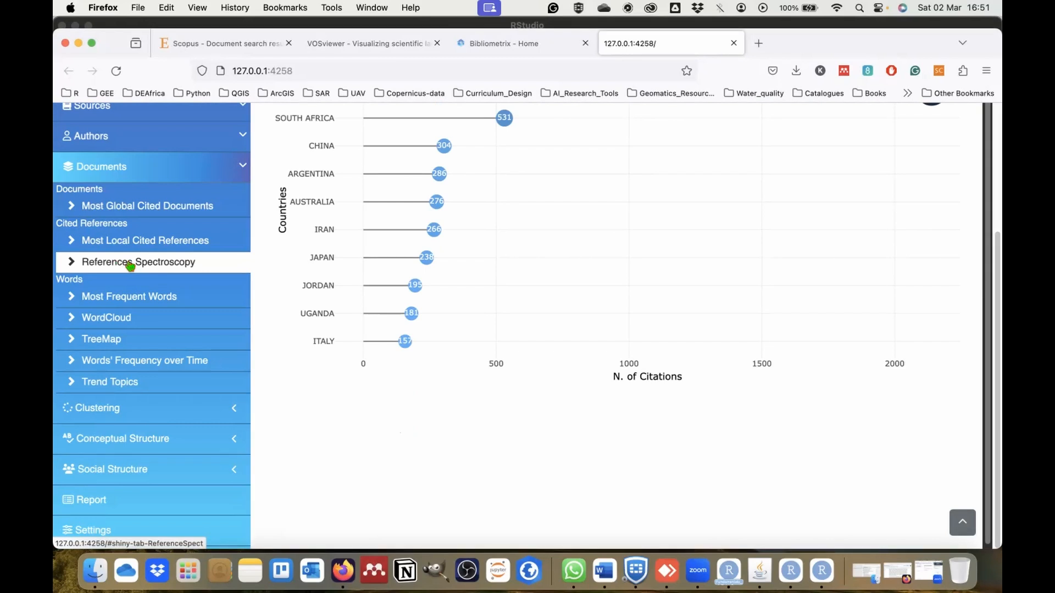
scroll(683, 237, "up", 4)
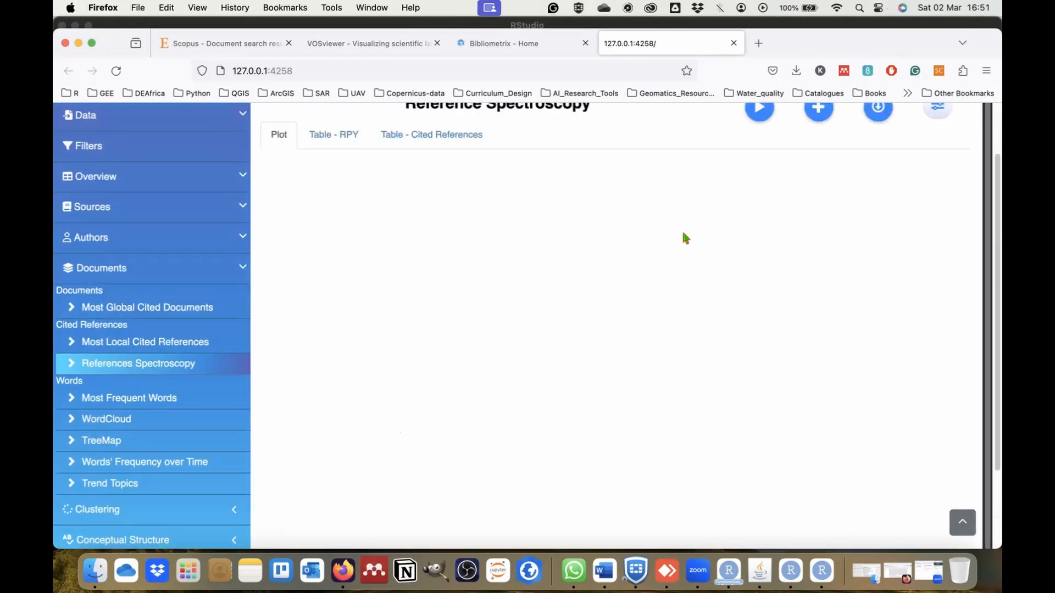
left_click(764, 174)
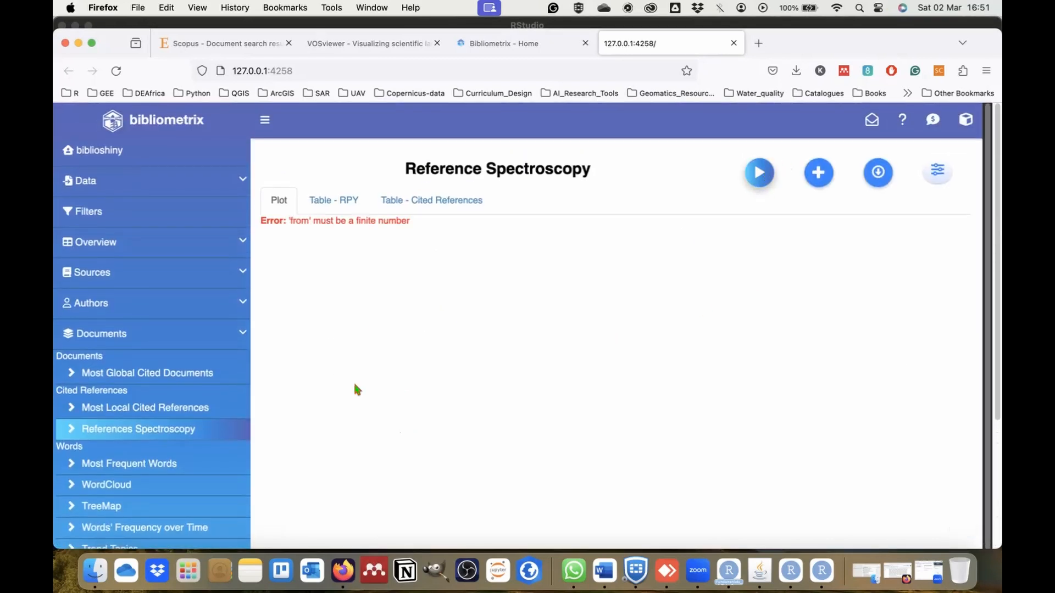
left_click(122, 407)
left_click(760, 175)
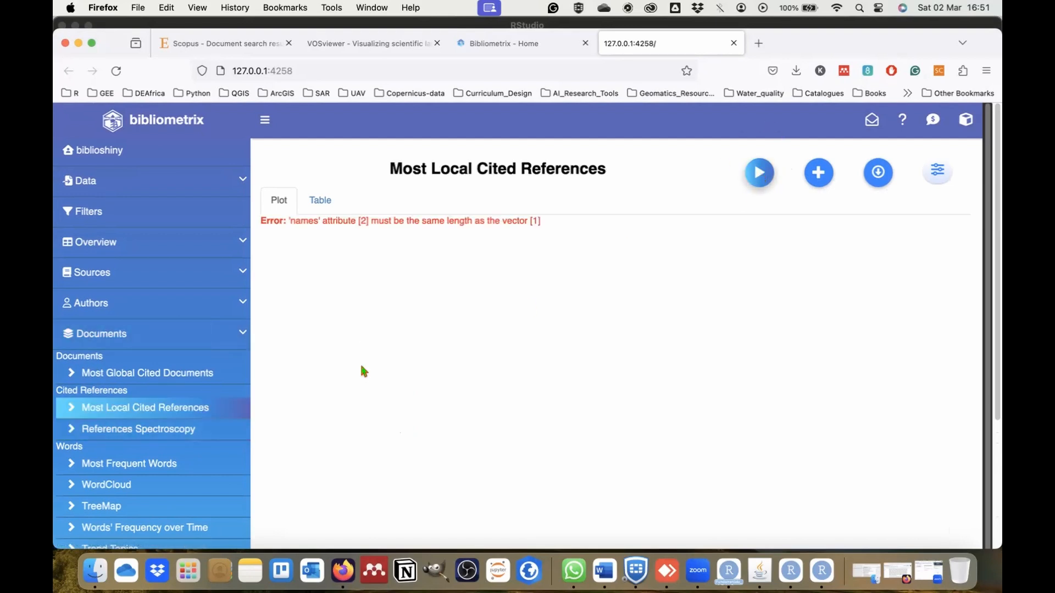
Run the Most Global Cited Documents analysis and view the ranking of documents by global citations.
left_click(190, 378)
left_click(758, 180)
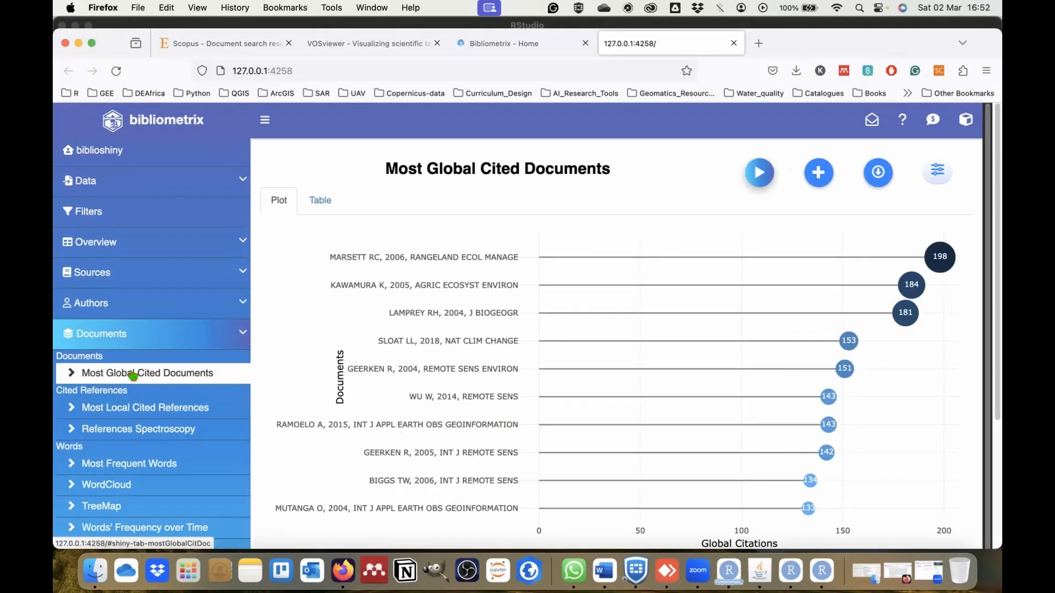
left_click(180, 382)
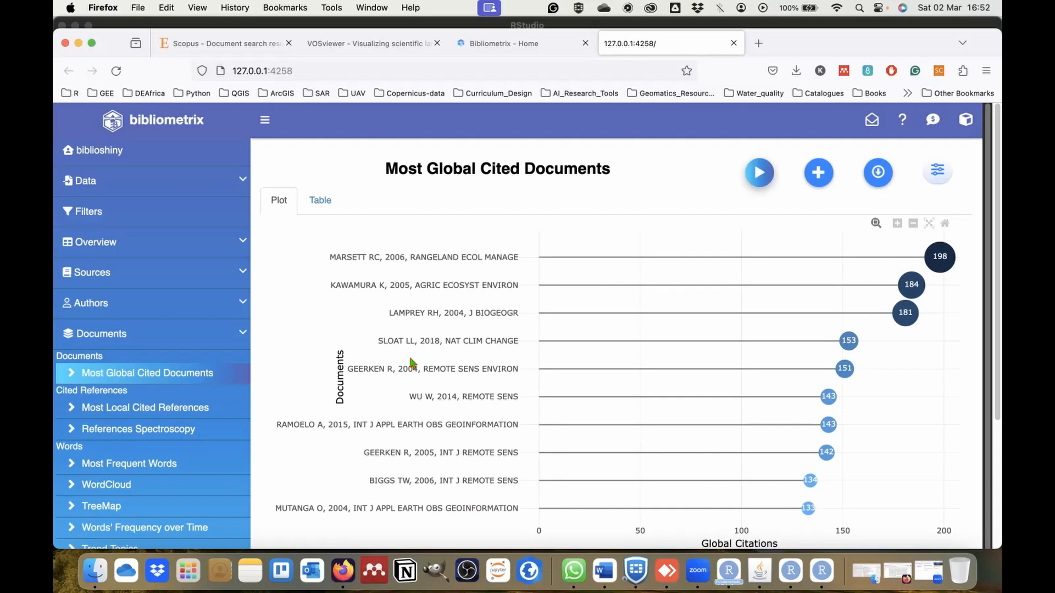
scroll(424, 487, "down", 1)
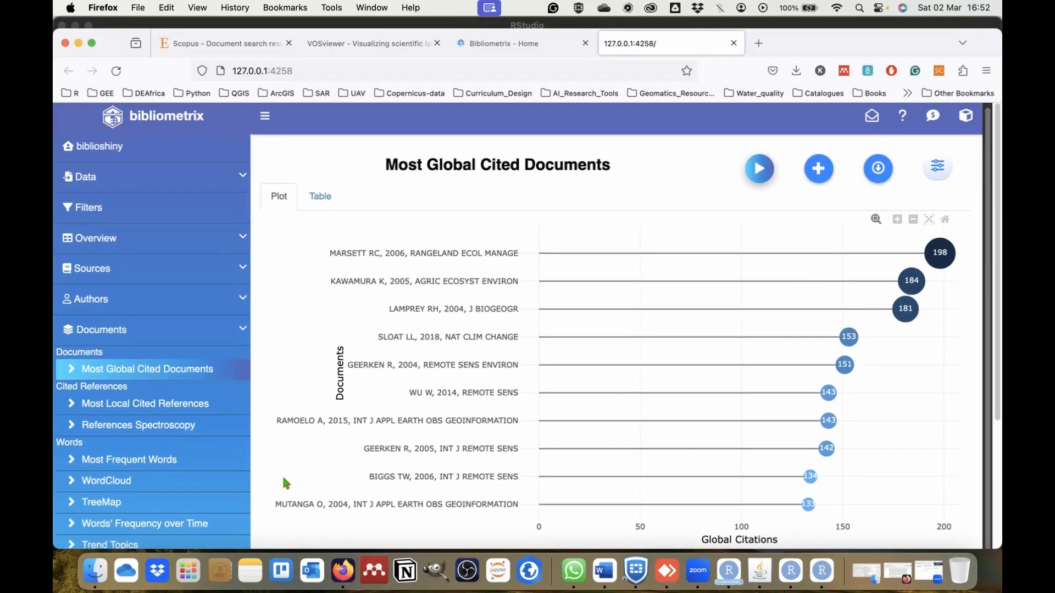
Run the Most Frequent Words analysis and view the ranking of keywords by number of occurrences.
scroll(153, 503, "down", 5)
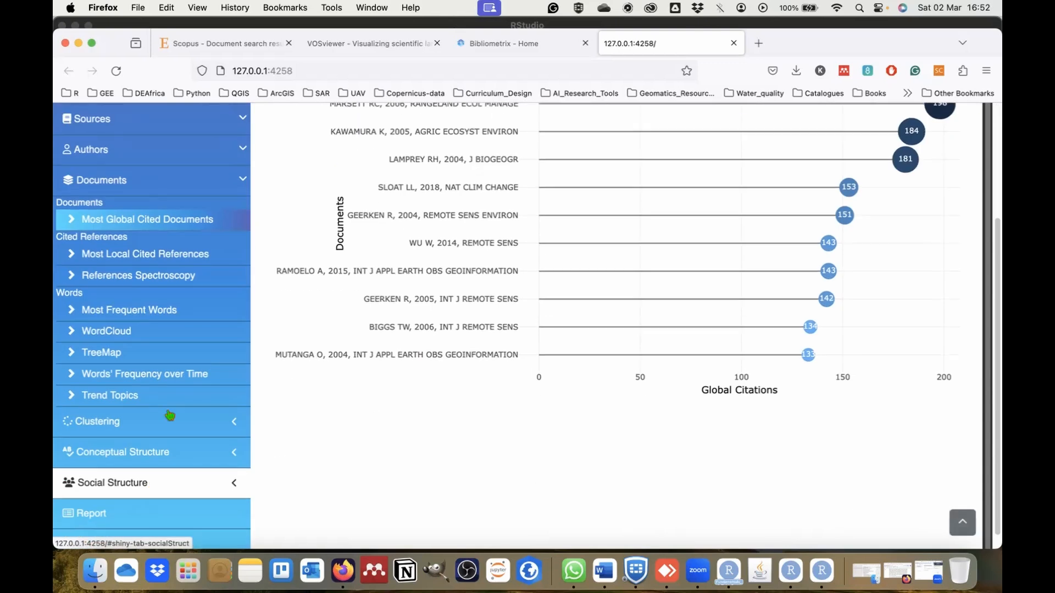
left_click(146, 311)
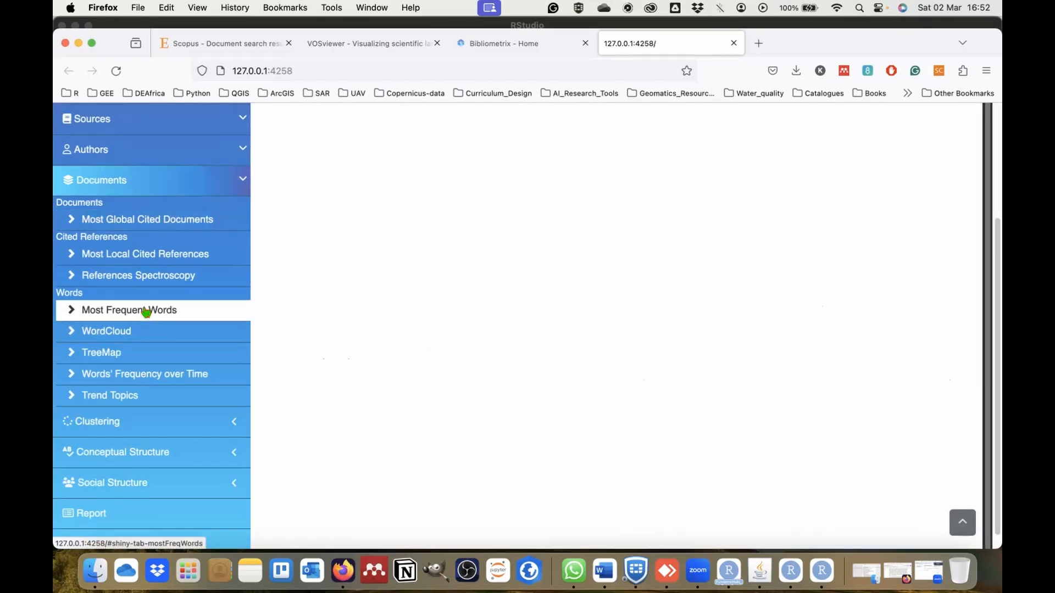
scroll(772, 286, "up", 5)
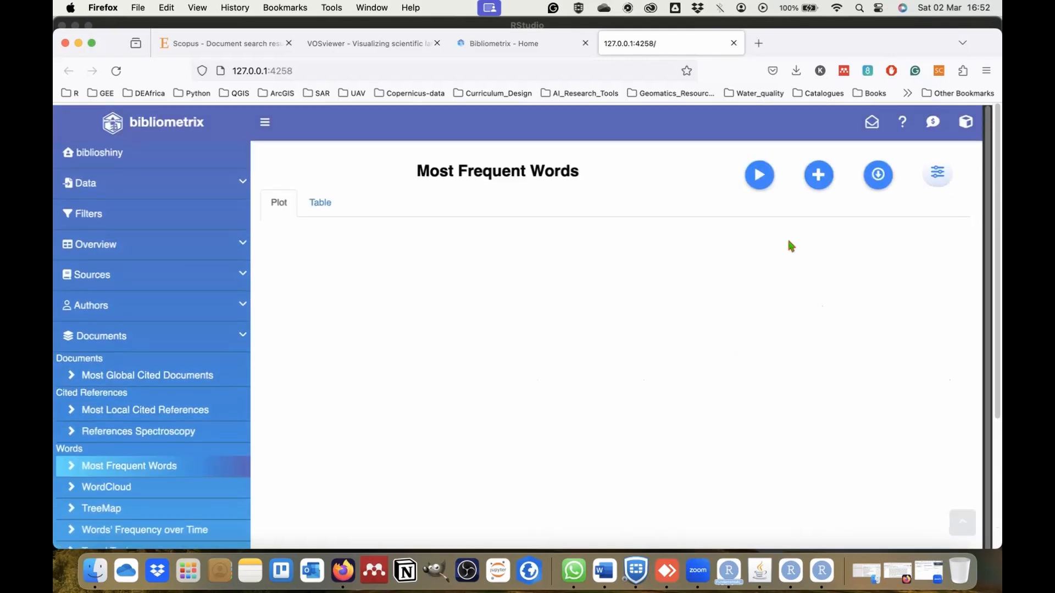
left_click(759, 175)
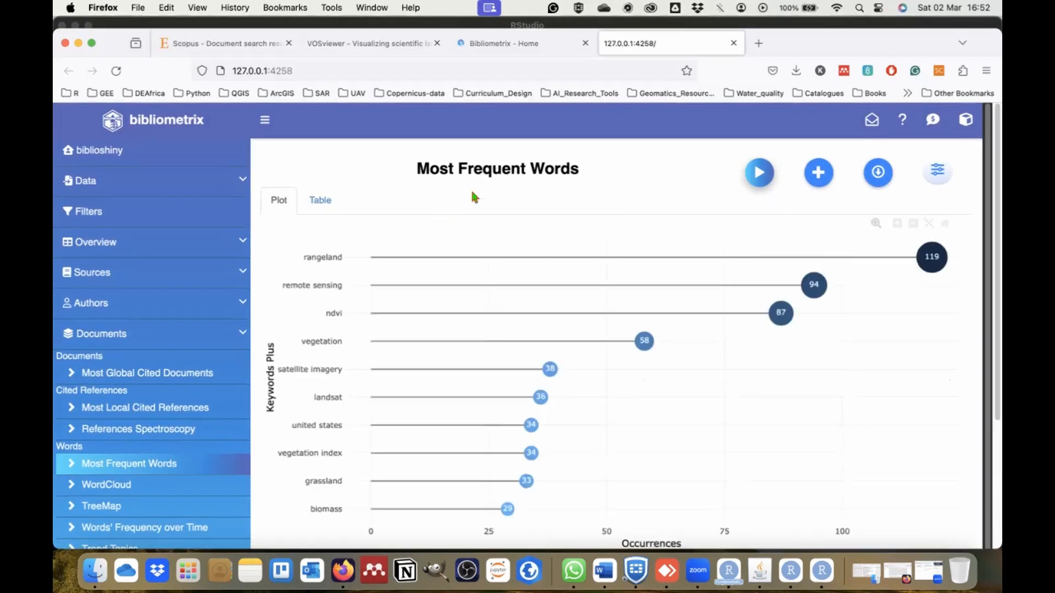
mouse_move(558, 369)
scroll(560, 367, "down", 1)
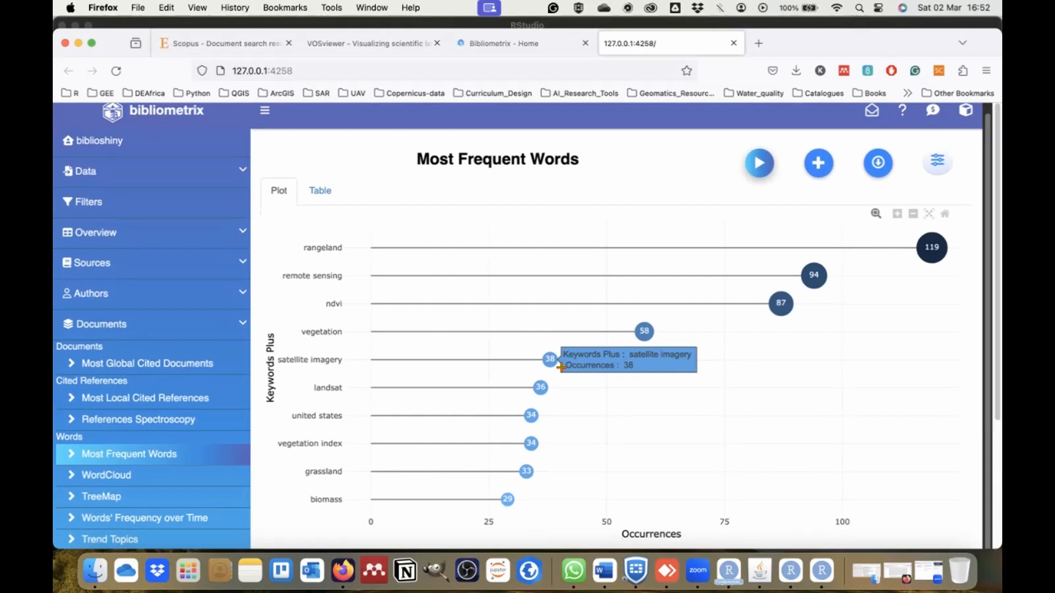
scroll(353, 297, "up", 1)
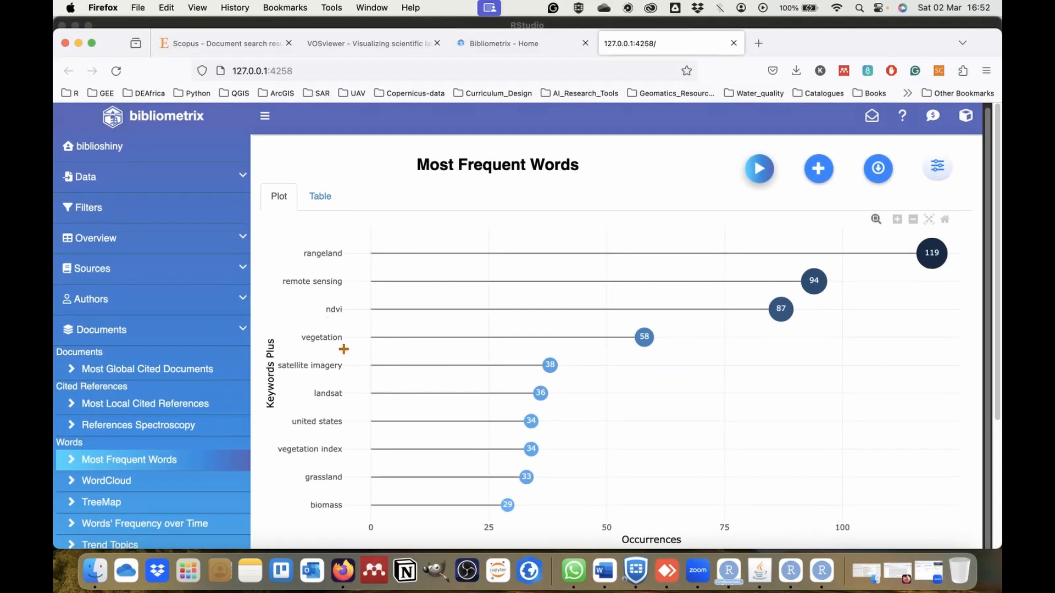
Generate the WordCloud of the collection's keywords and view its most prominent terms.
scroll(333, 427, "down", 5)
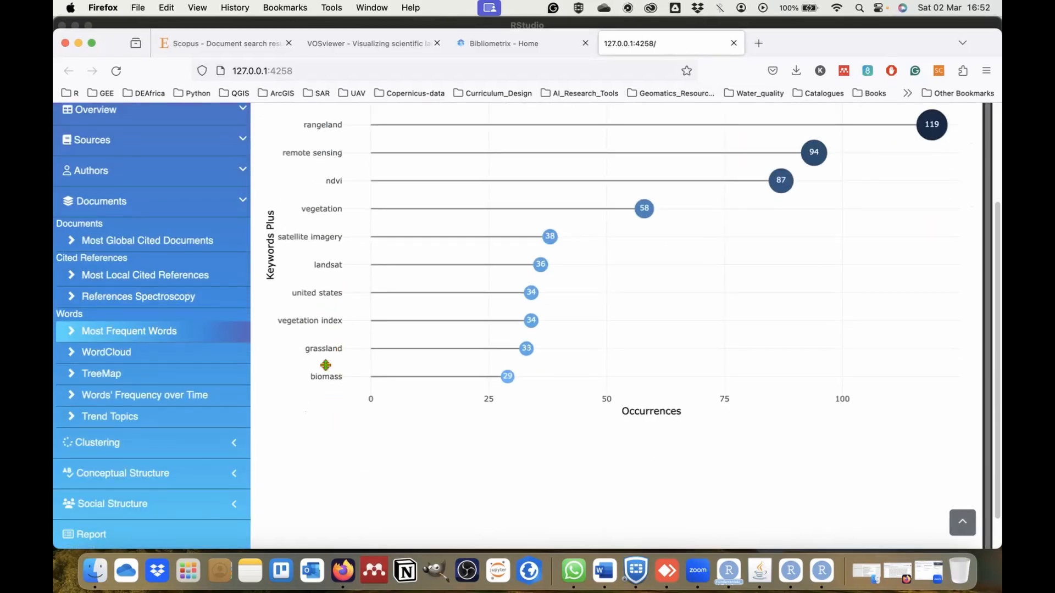
left_click(145, 358)
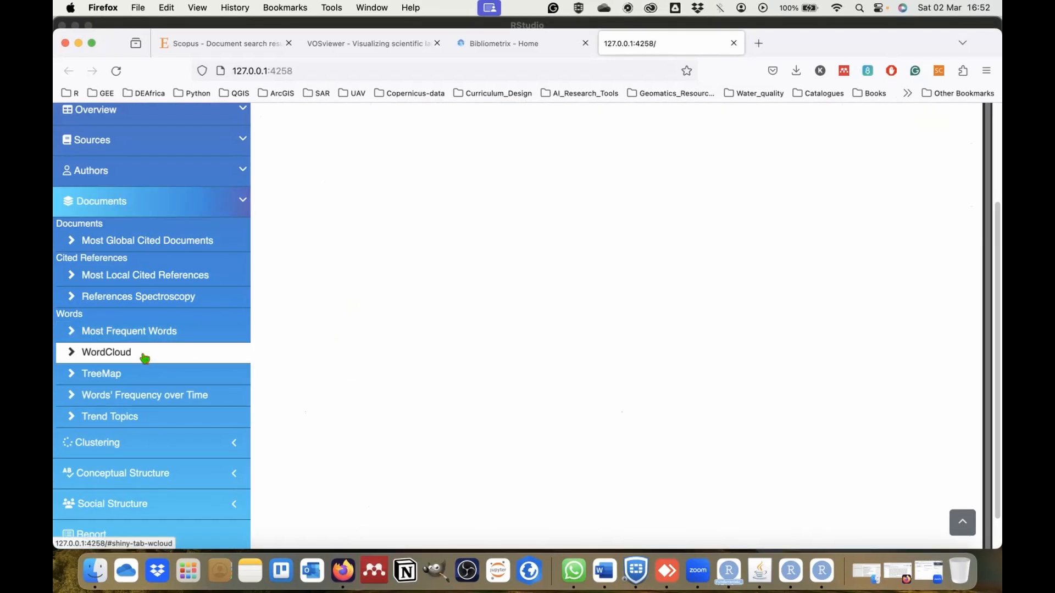
scroll(452, 282, "up", 3)
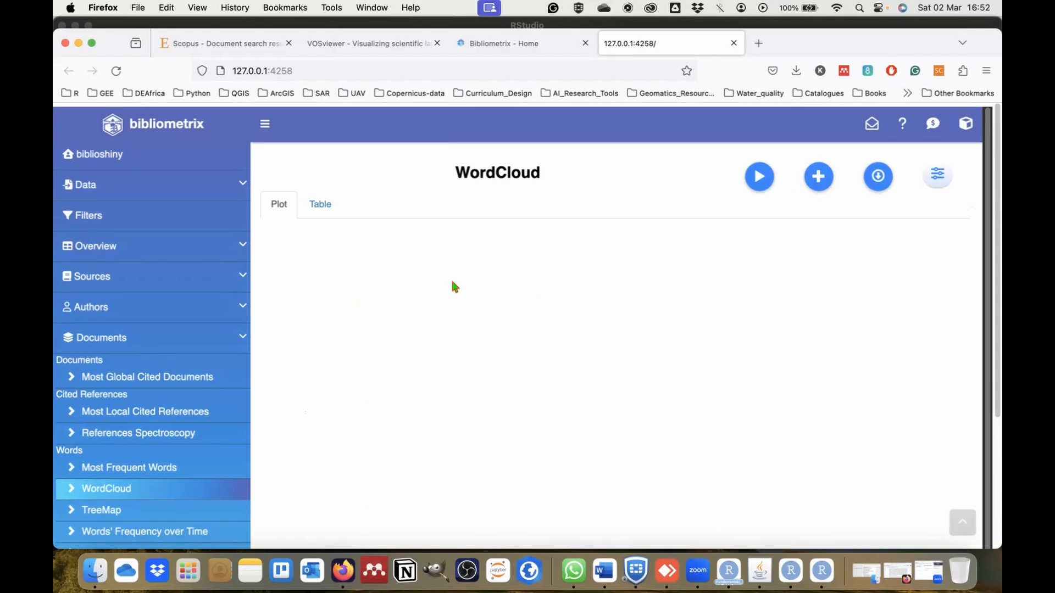
left_click(760, 173)
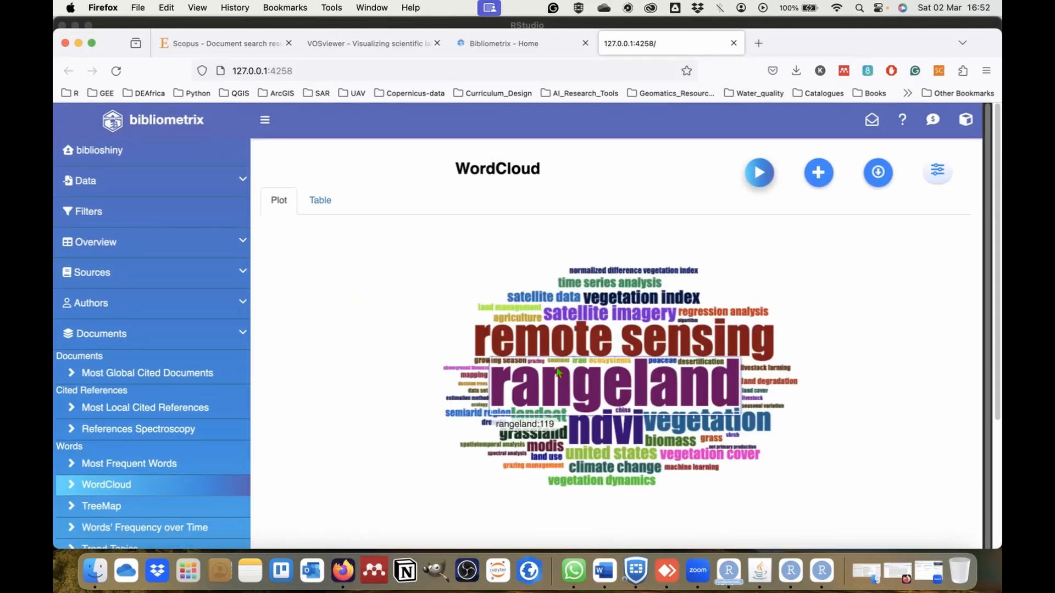
left_click(171, 491)
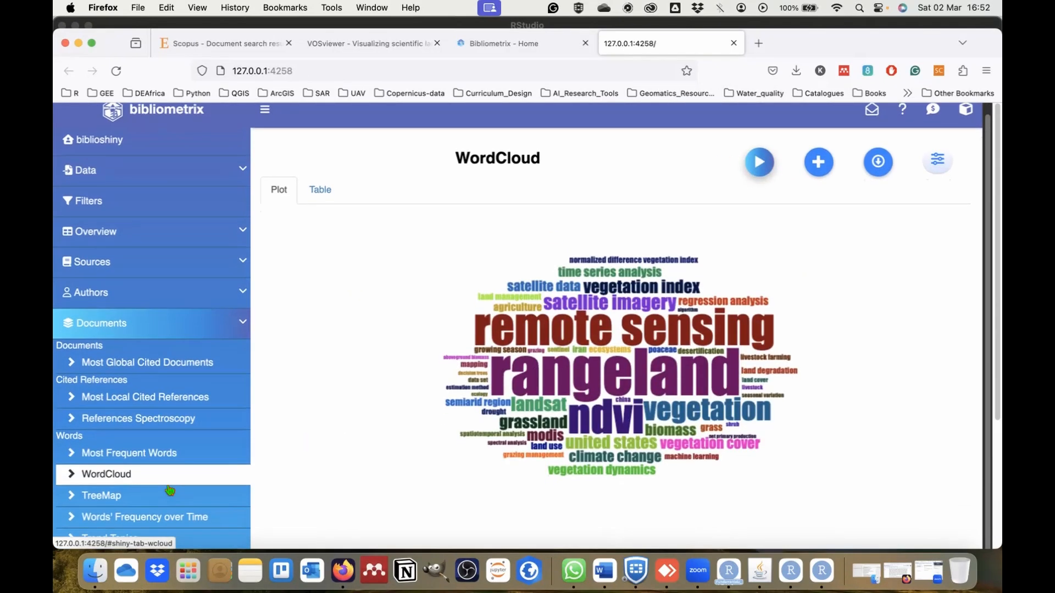
Generate the TreeMap of the keywords and view the share of each term.
scroll(170, 489, "down", 3)
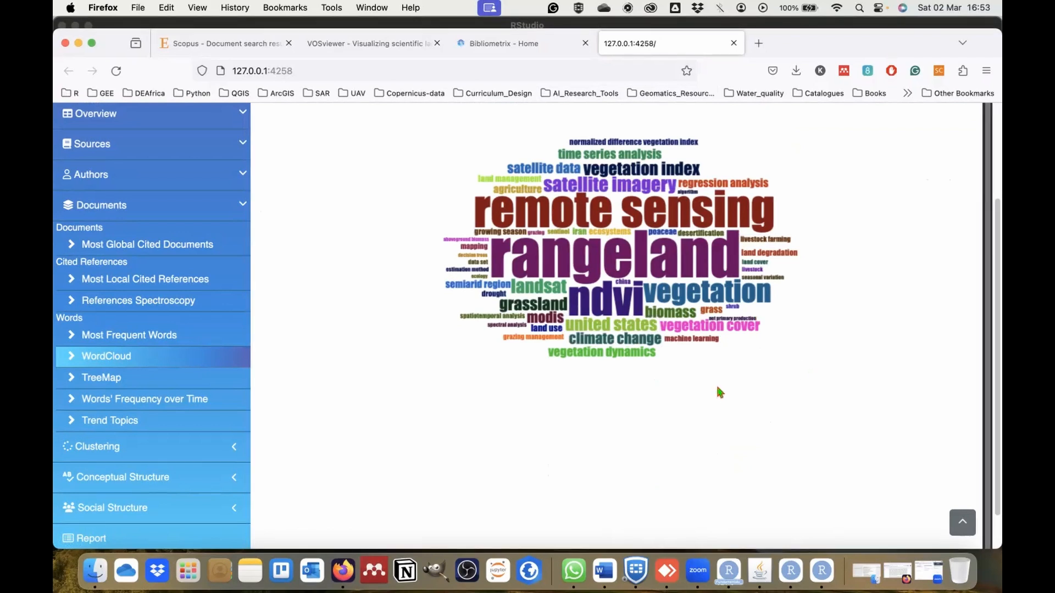
left_click(110, 379)
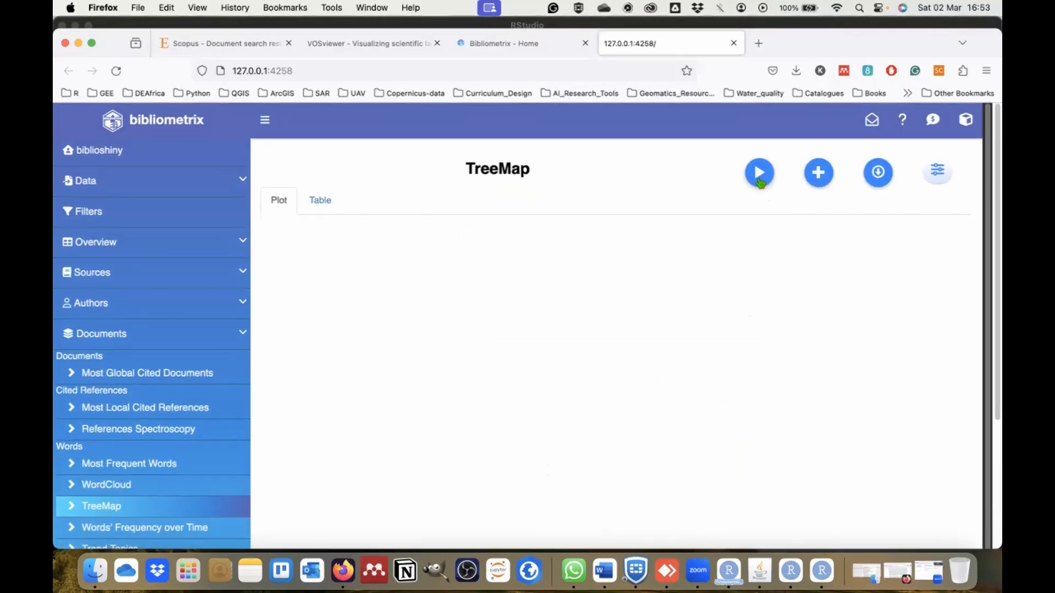
left_click(758, 173)
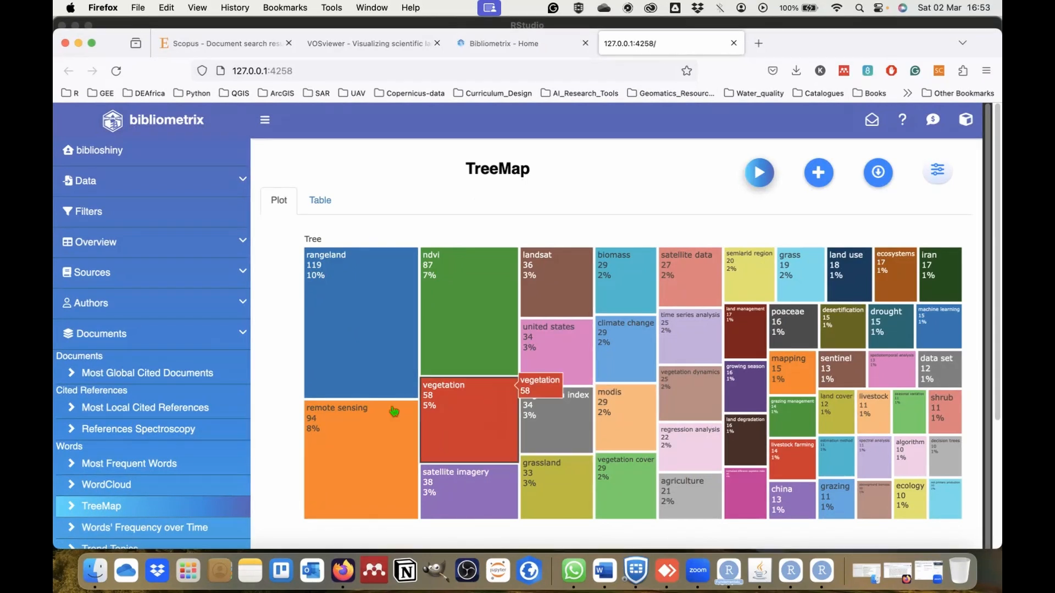
Generate the Words' Frequency over Time plot and view its cumulative curves together with the term legend.
scroll(191, 473, "down", 1)
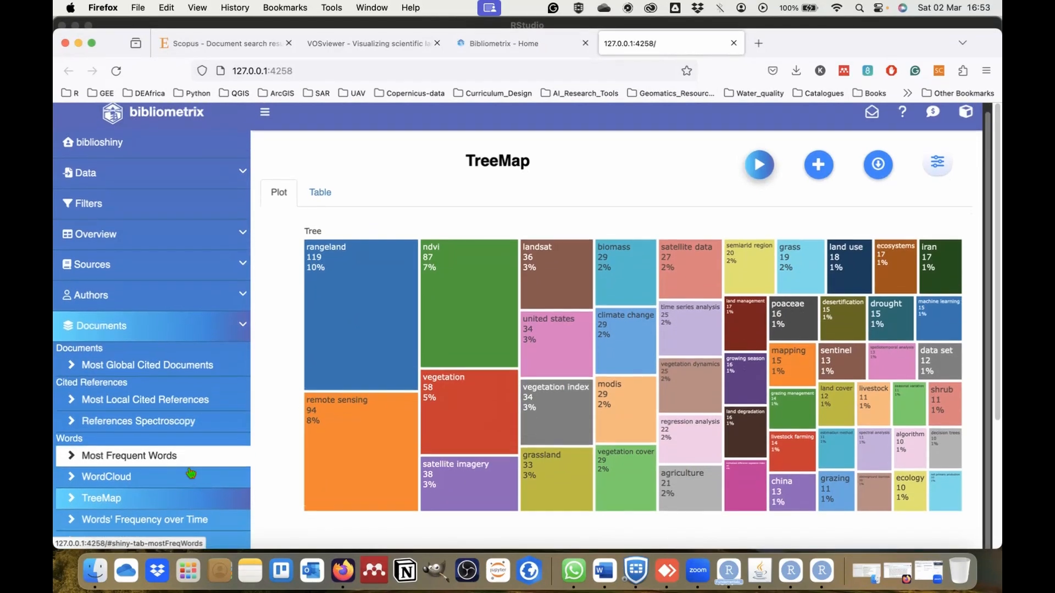
scroll(150, 377, "down", 5)
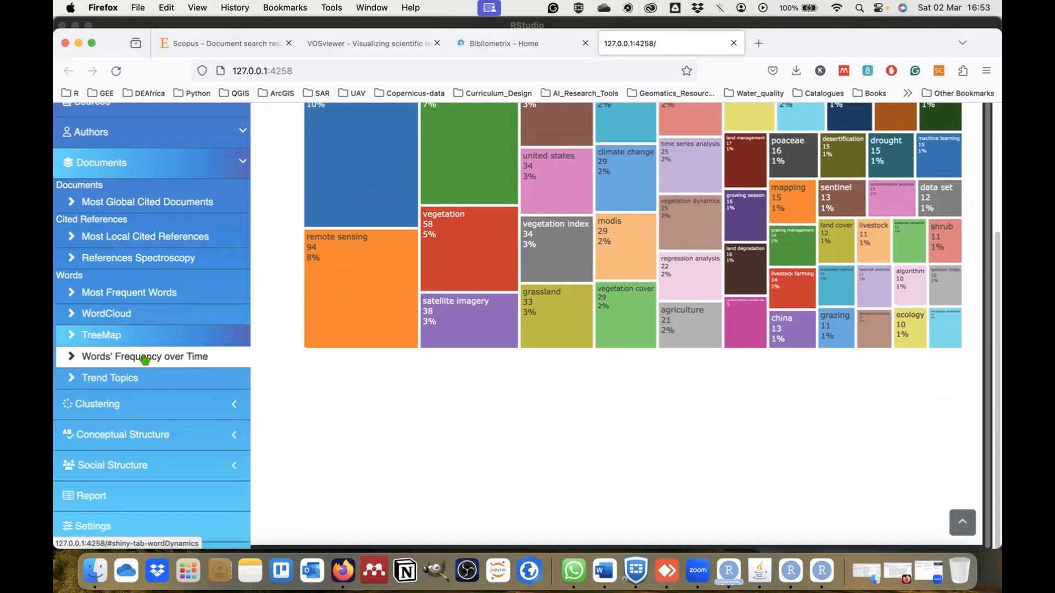
left_click(145, 358)
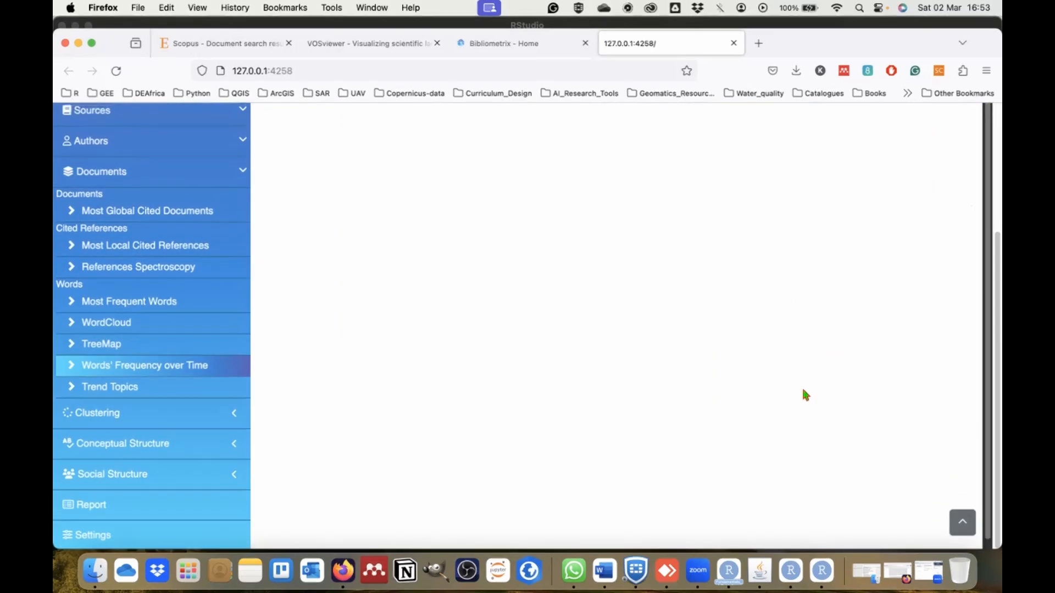
scroll(803, 391, "up", 5)
left_click(762, 176)
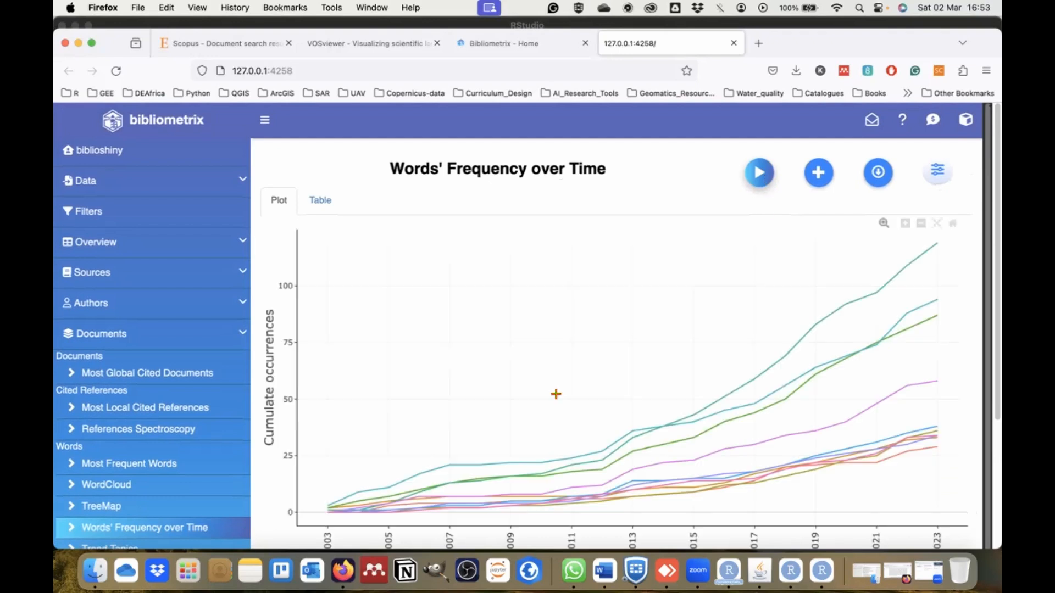
scroll(431, 418, "down", 1)
scroll(267, 512, "down", 5)
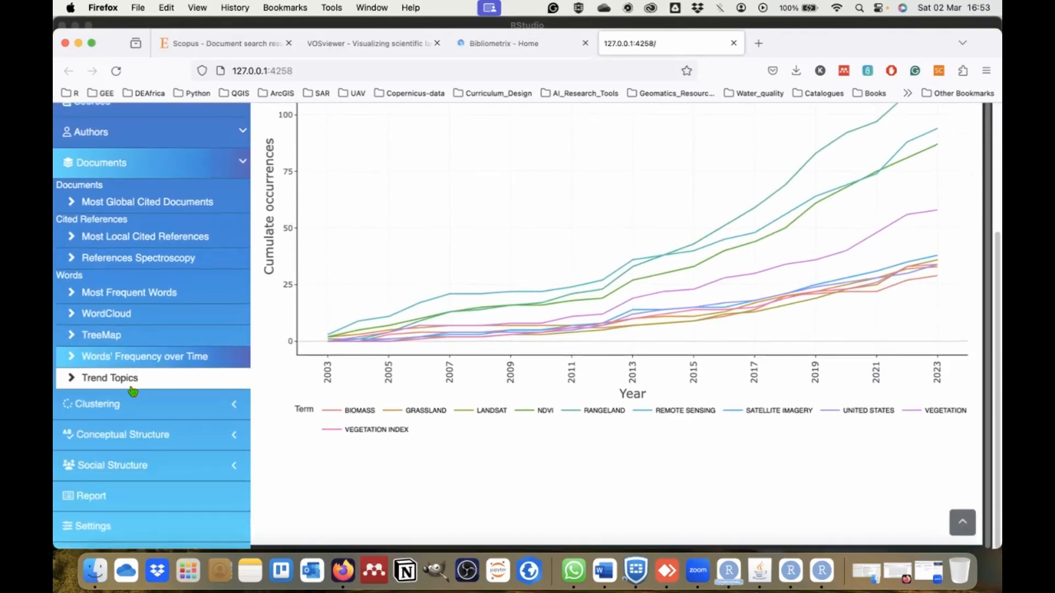
Run the Trend Topics analysis and inspect the year and frequency of terms such as avhrr, forage and machine learning.
left_click(125, 383)
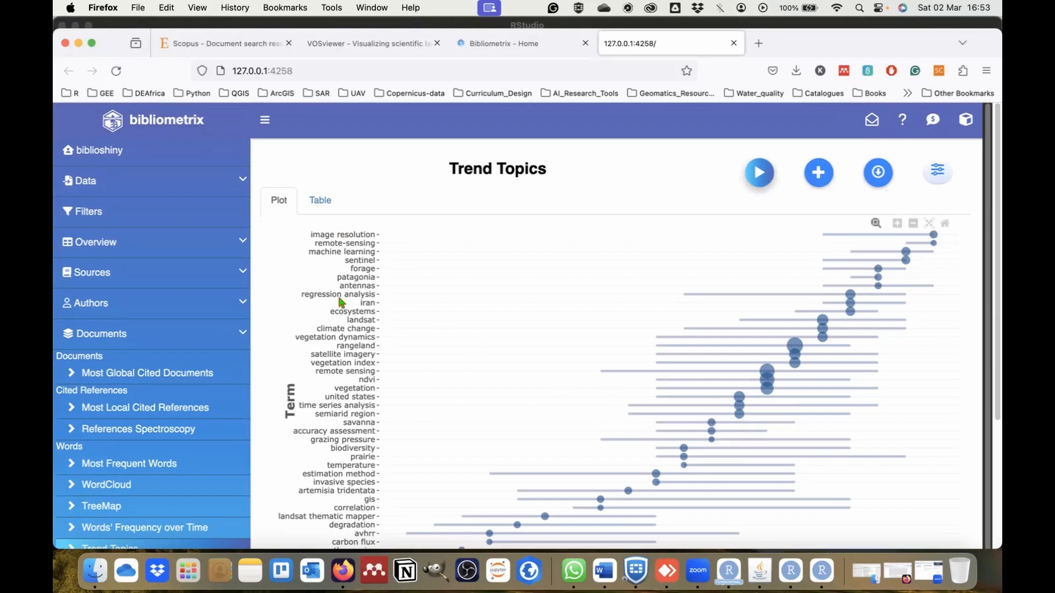
scroll(632, 423, "down", 5)
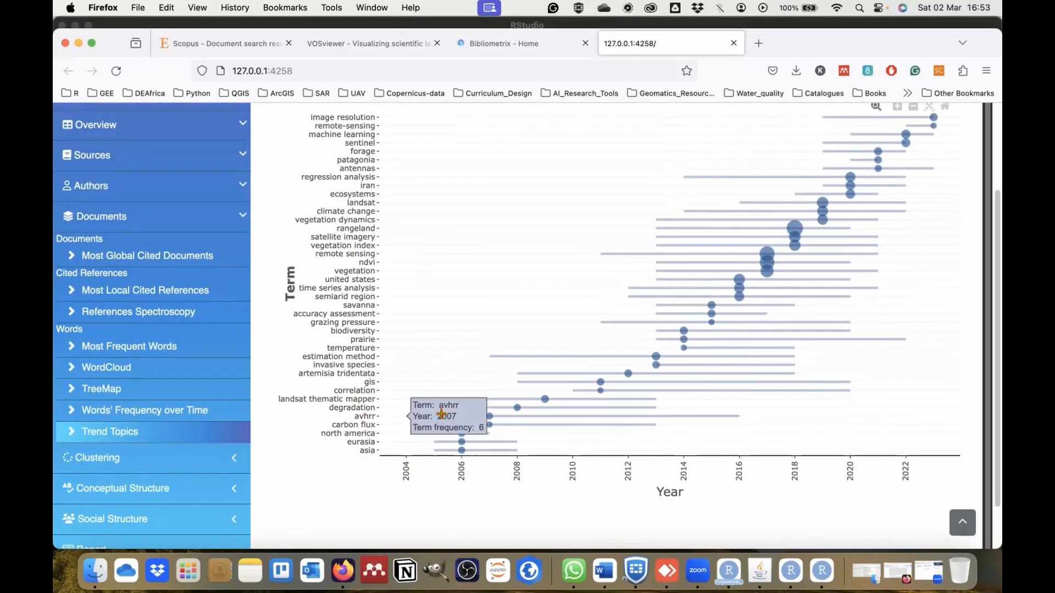
mouse_move(481, 419)
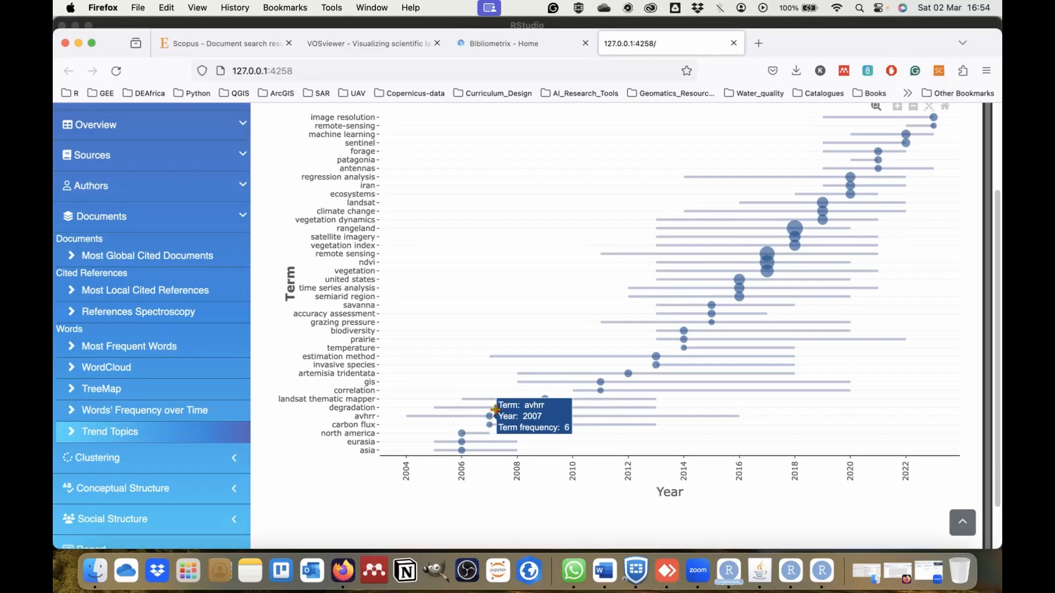
scroll(422, 240, "up", 1)
scroll(423, 239, "up", 5)
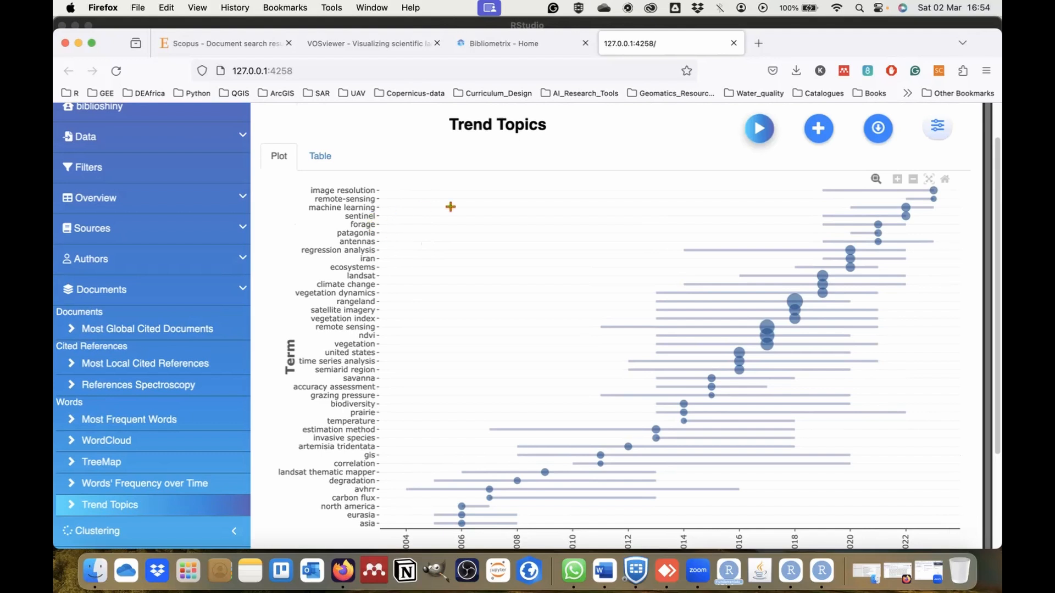
mouse_move(876, 222)
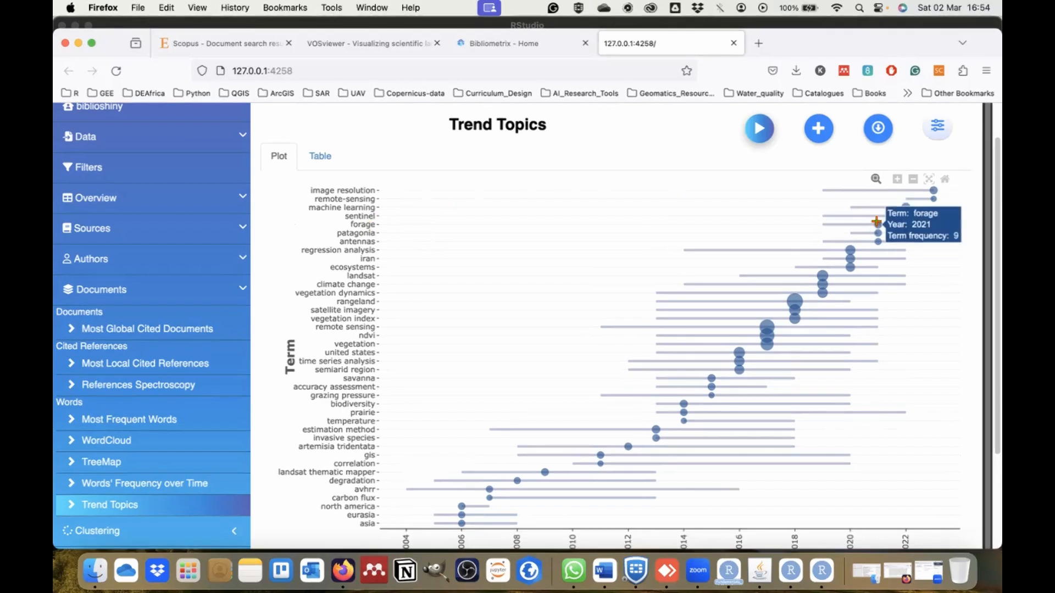
mouse_move(908, 195)
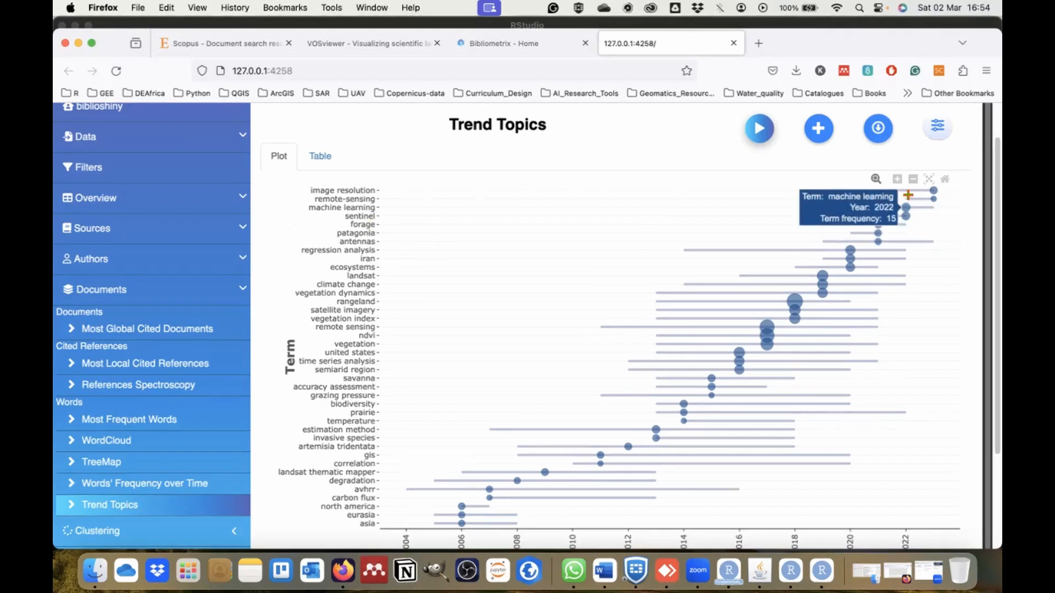
Try to run the Clustering by Coupling analysis and check its Network and Clusters results.
scroll(193, 465, "down", 5)
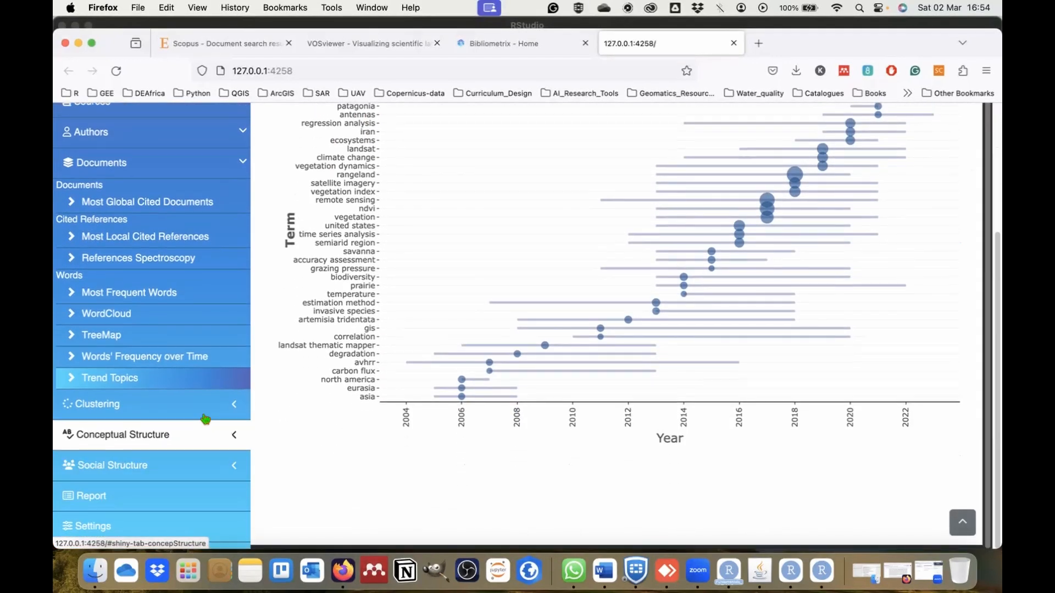
left_click(208, 409)
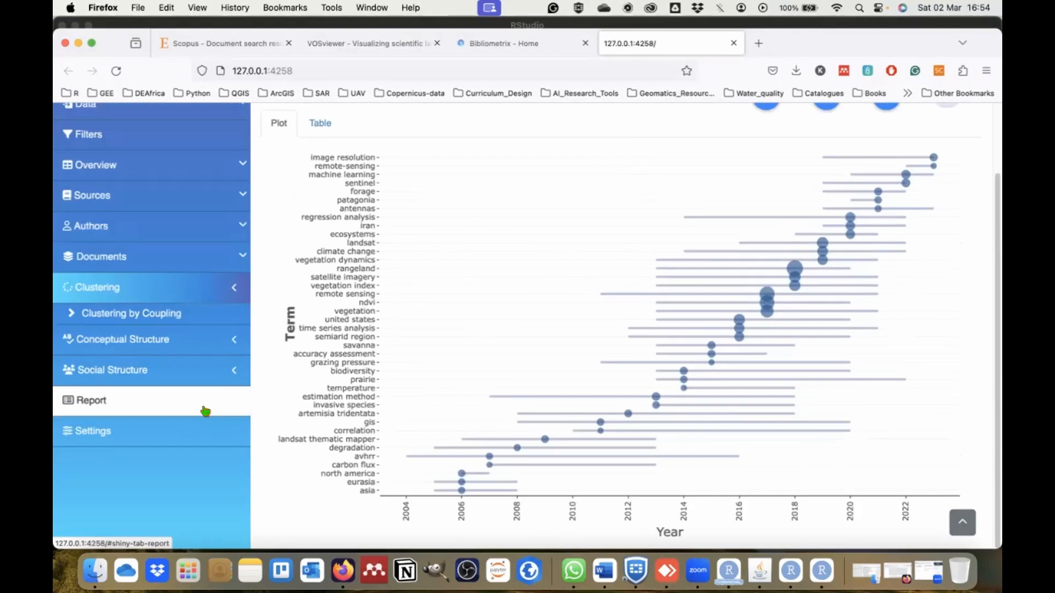
left_click(153, 322)
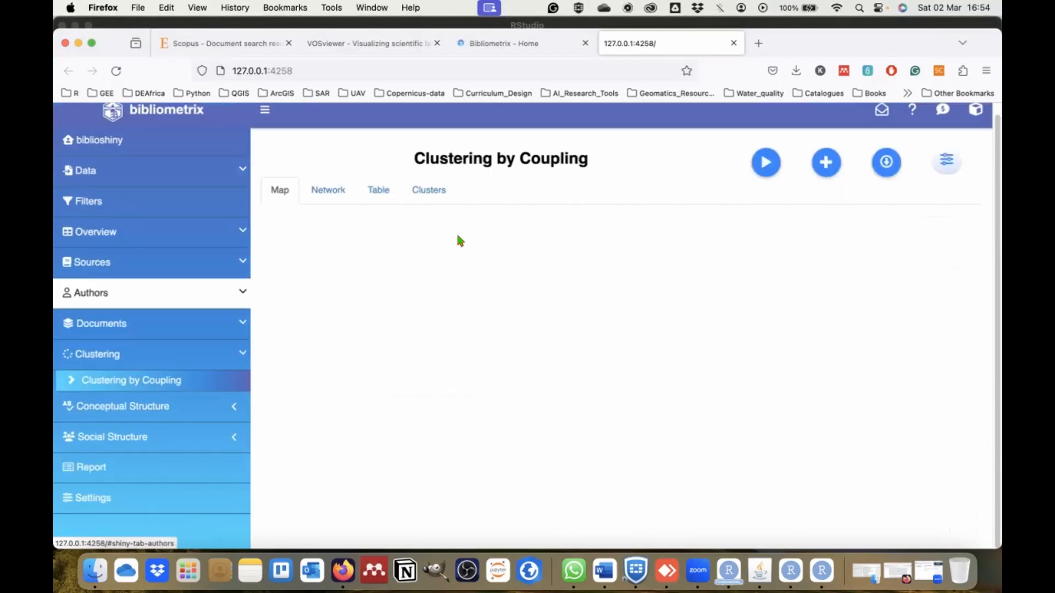
left_click(765, 162)
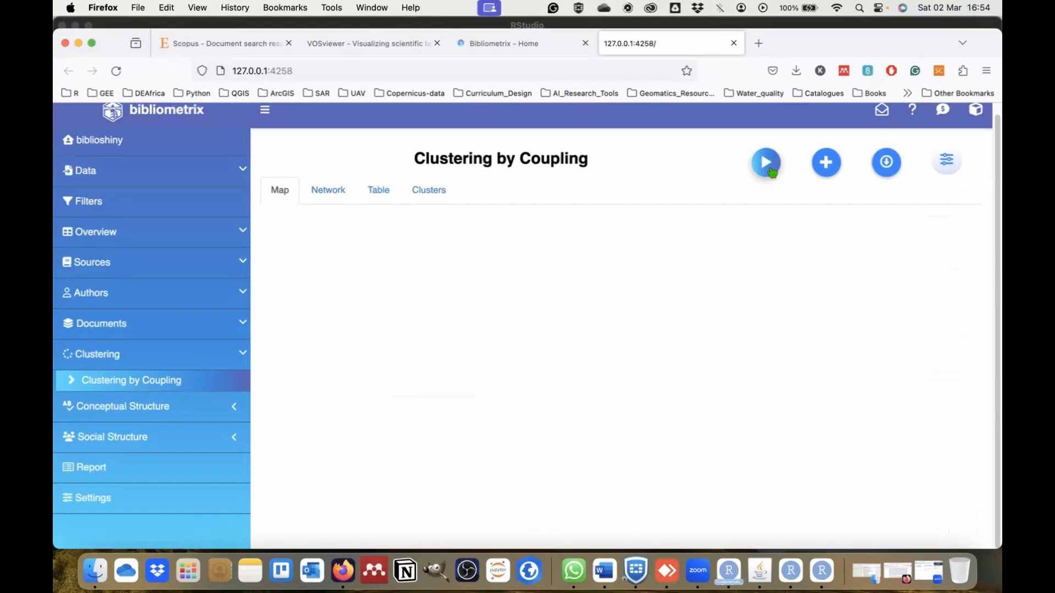
left_click(328, 190)
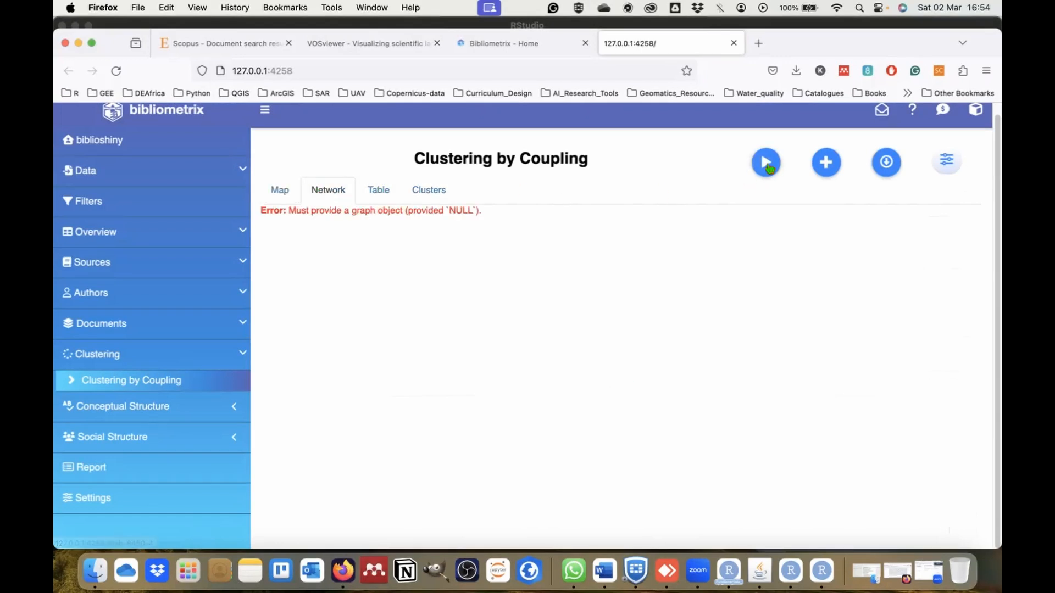
left_click(438, 201)
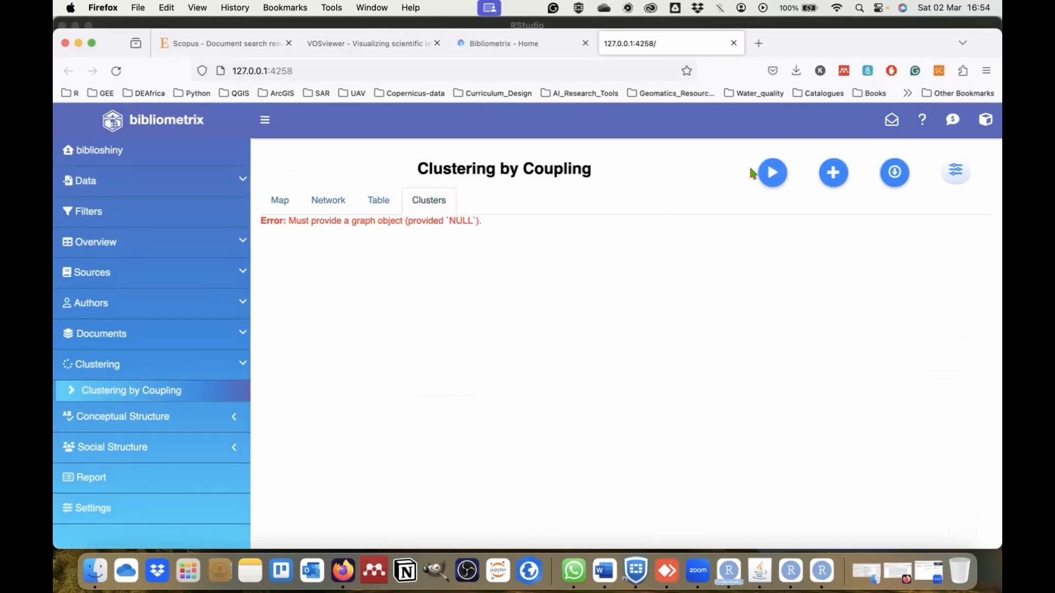
Generate the Co-occurrence Network under Conceptual Structure and examine its keyword clusters at different zoom levels.
left_click(132, 417)
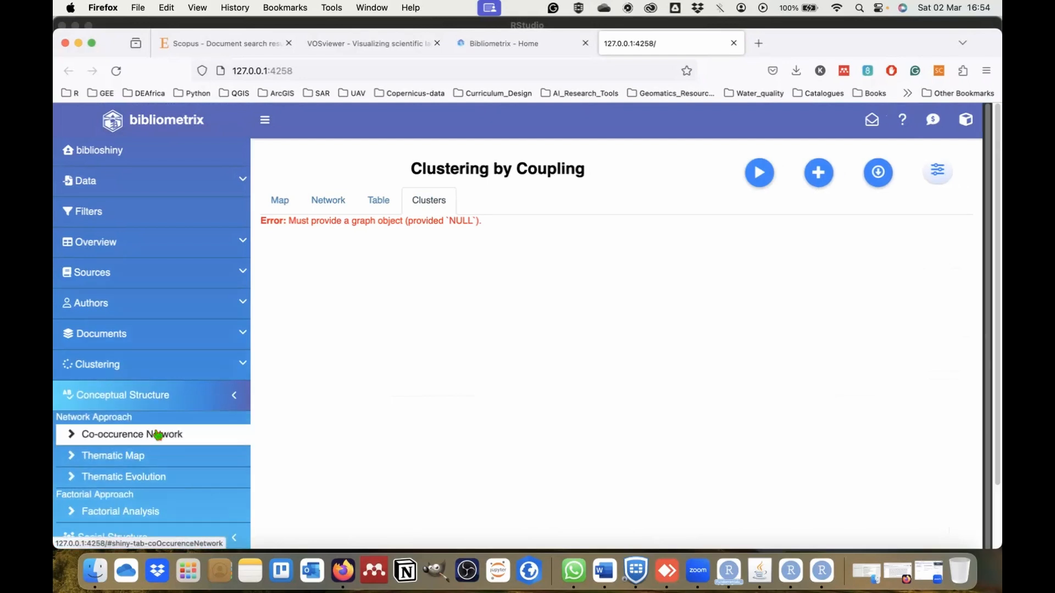
scroll(158, 436, "down", 1)
scroll(157, 436, "up", 1)
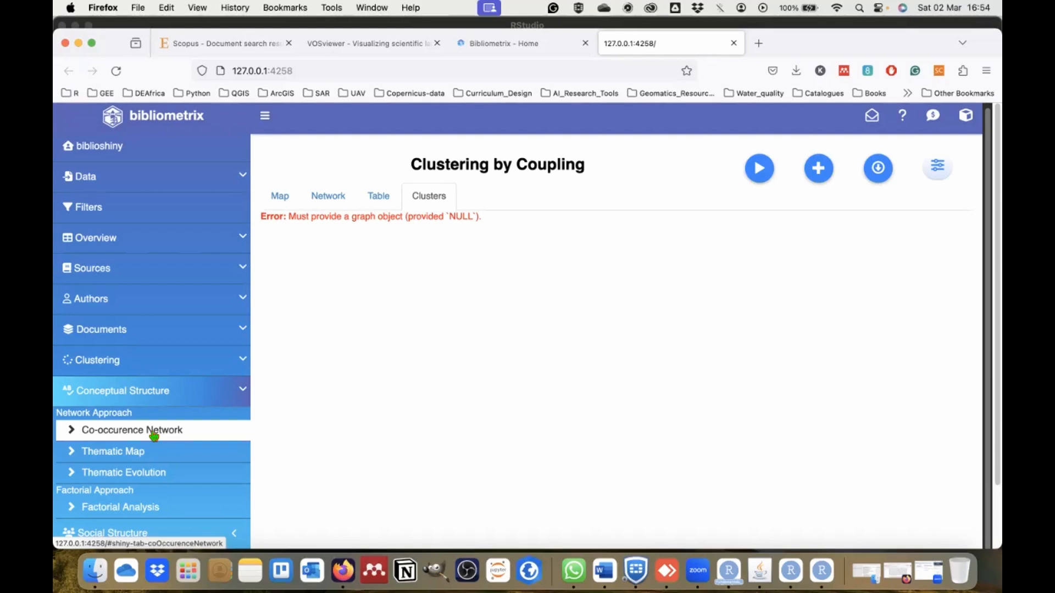
left_click(153, 435)
left_click(762, 173)
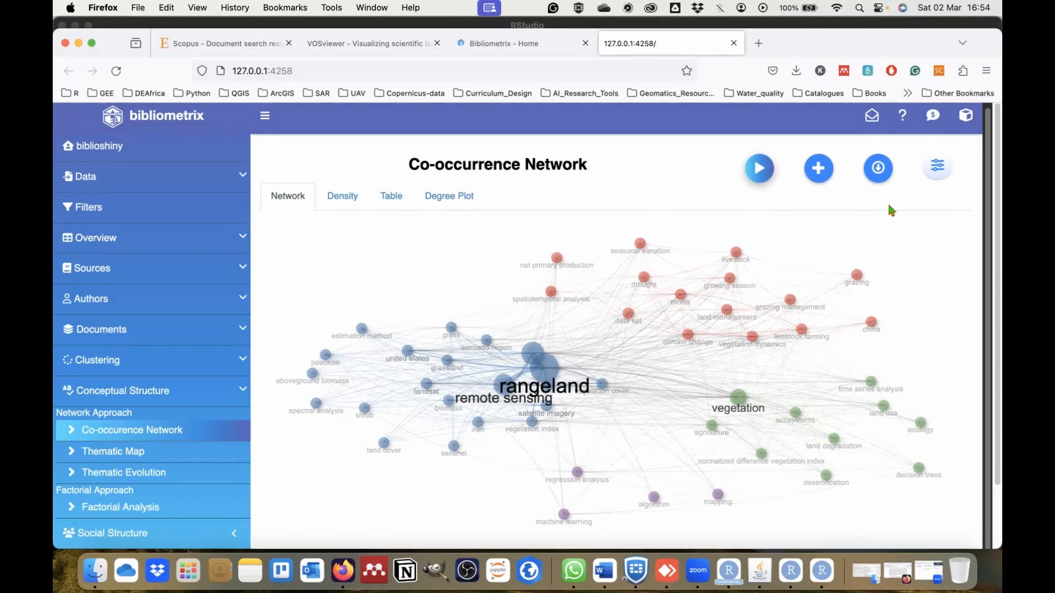
scroll(598, 337, "up", 5)
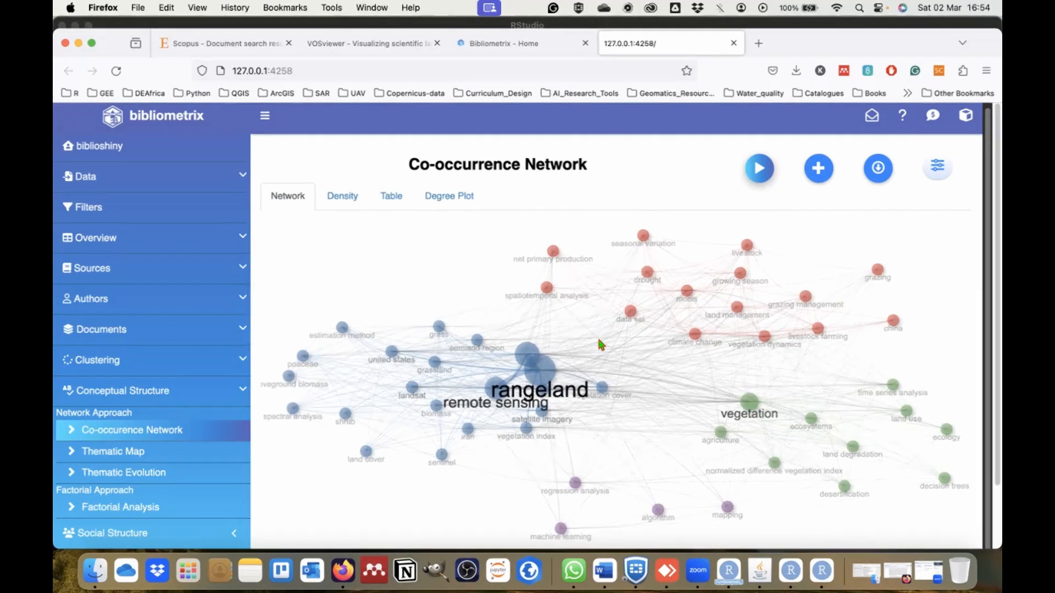
scroll(598, 337, "down", 5)
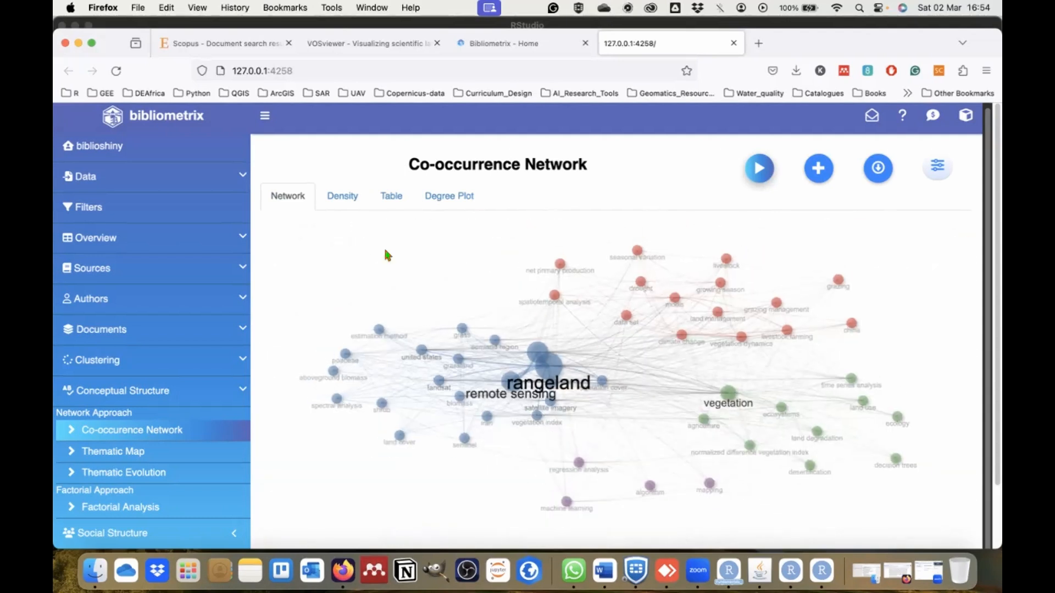
View the density map, table and degree plot of the Co-occurrence Network.
left_click(355, 206)
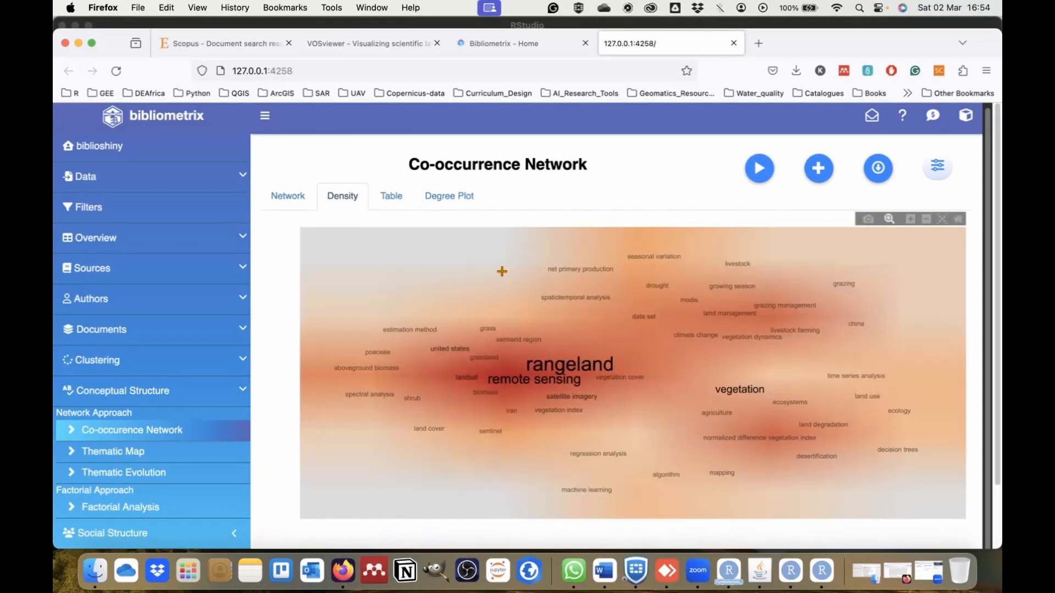
left_click(394, 201)
left_click(457, 202)
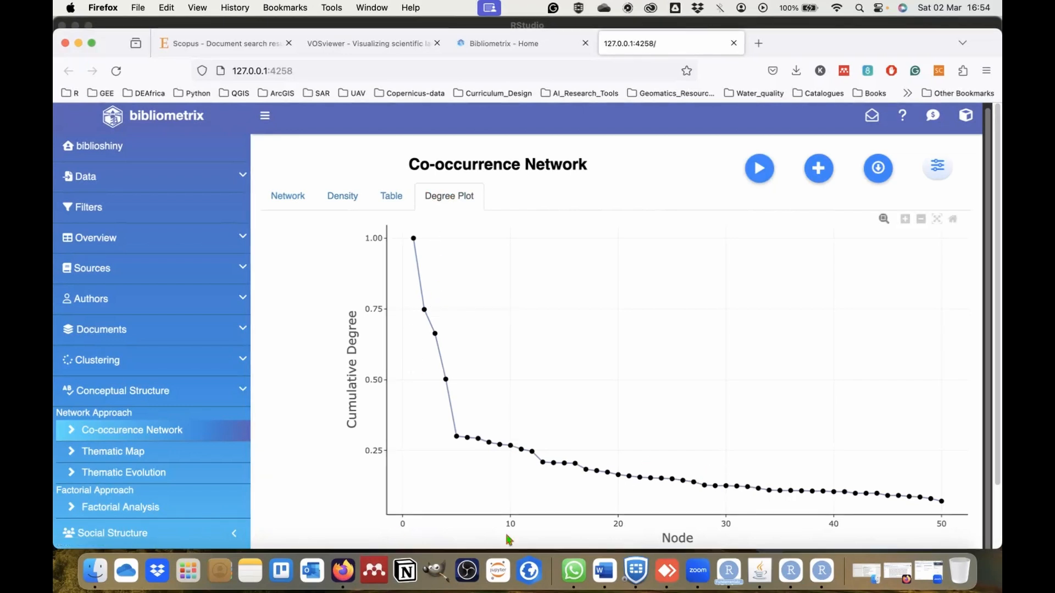
Open the Thematic Map analysis under the network approach of Conceptual Structure.
left_click(123, 452)
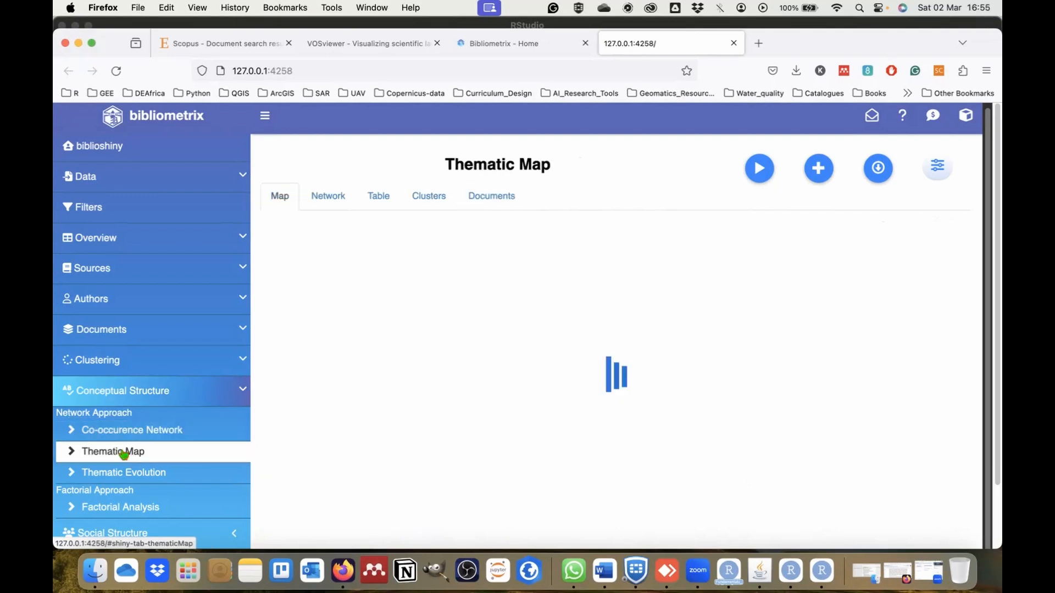
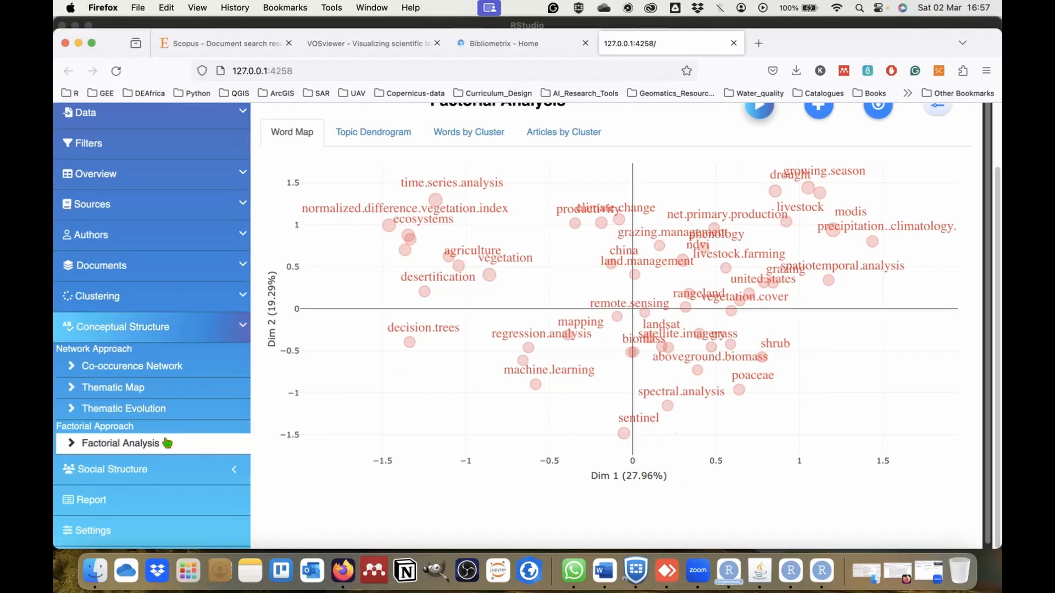
View the topic dendrogram, the words by cluster and the articles by cluster of the Factorial Analysis.
left_click(372, 138)
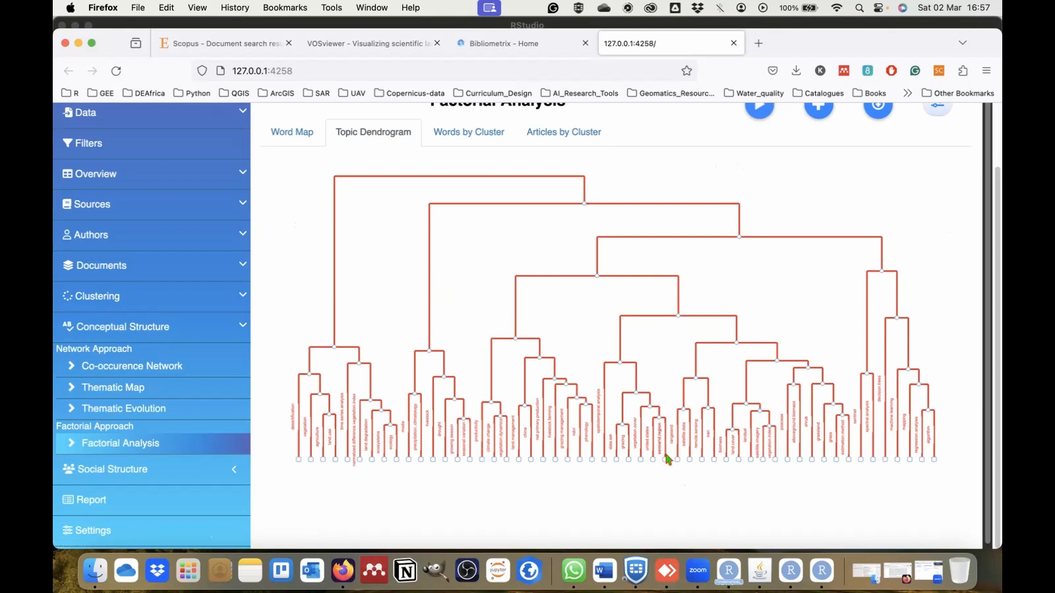
scroll(667, 459, "up", 5)
scroll(667, 459, "down", 3)
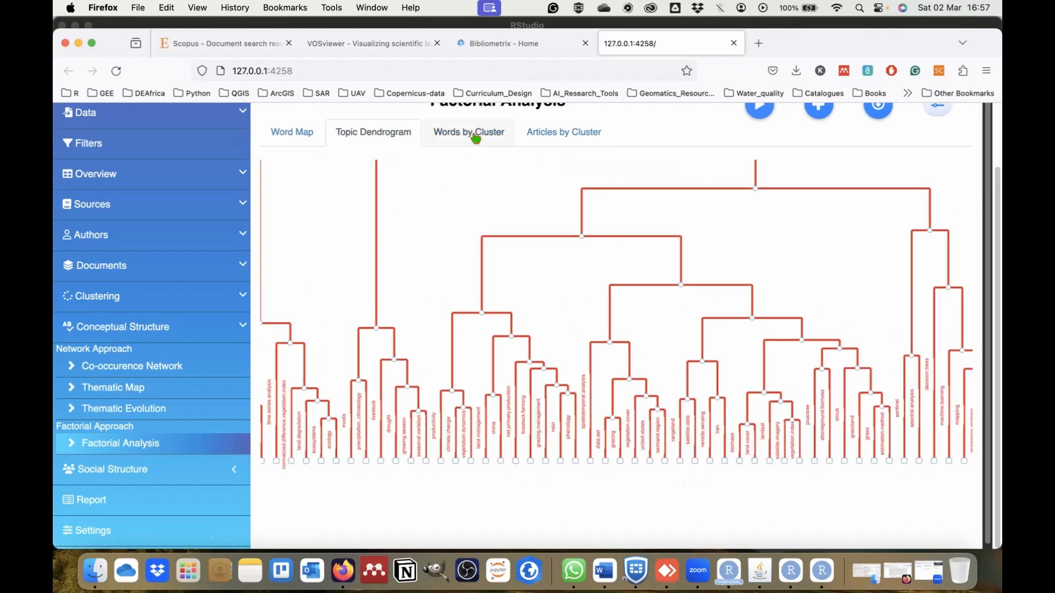
left_click(475, 137)
scroll(552, 335, "up", 2)
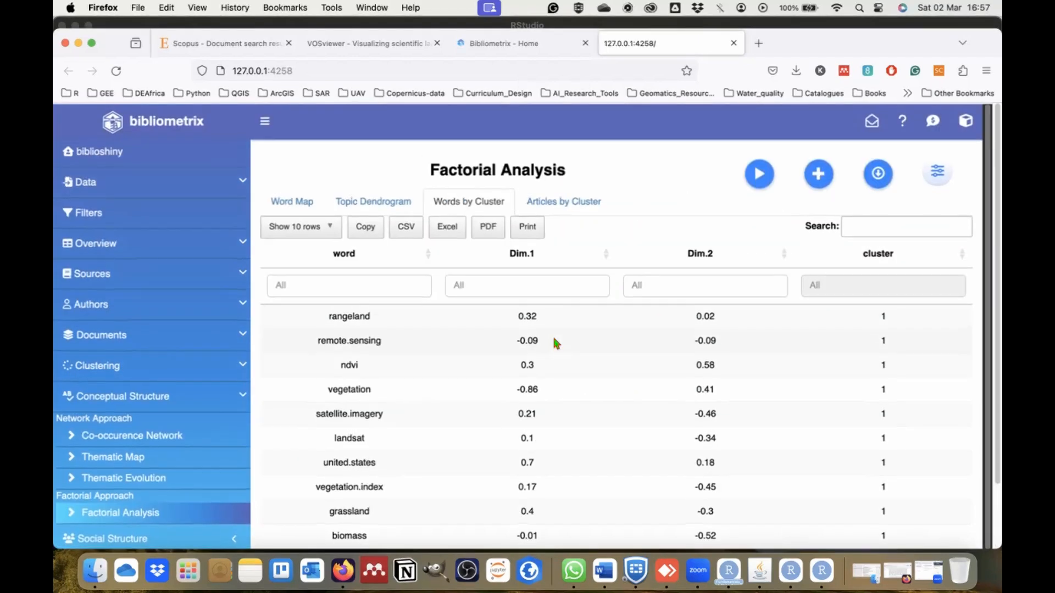
scroll(552, 340, "down", 2)
scroll(552, 341, "up", 2)
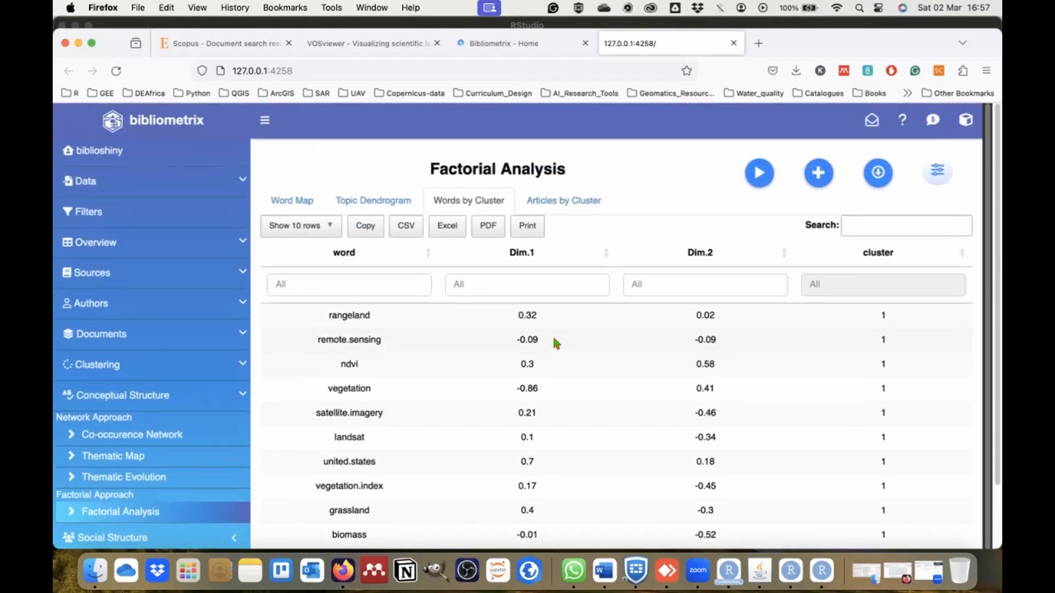
left_click(552, 202)
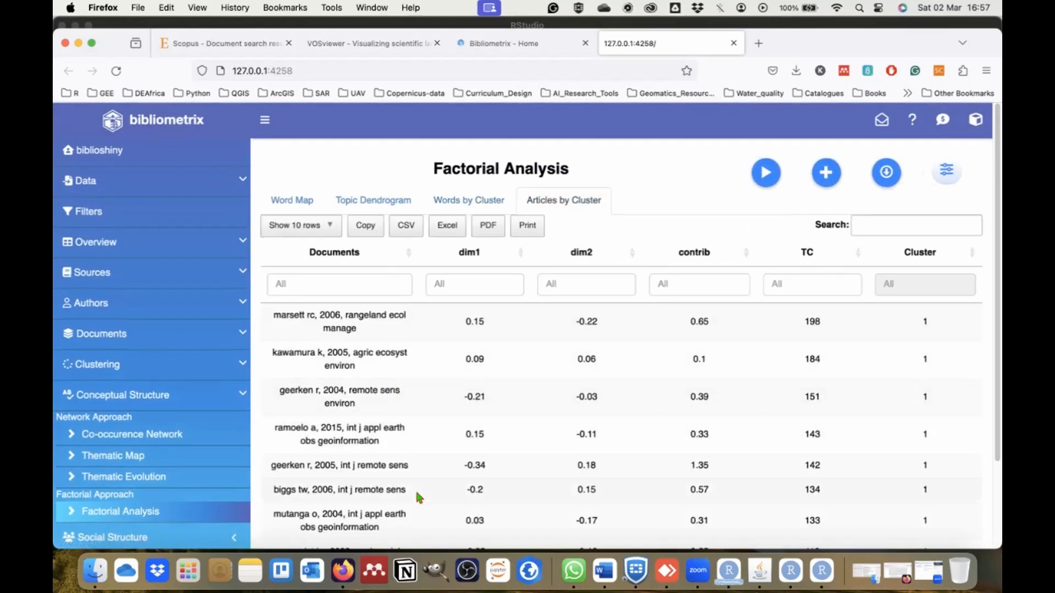
scroll(416, 493, "down", 3)
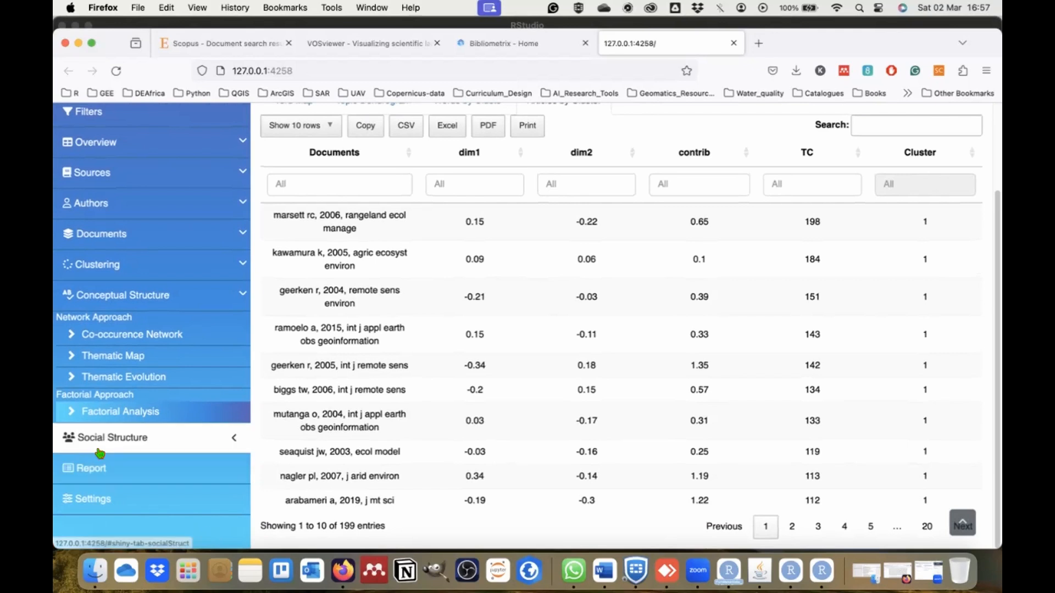
Generate the Collaboration Network under Social Structure.
left_click(100, 446)
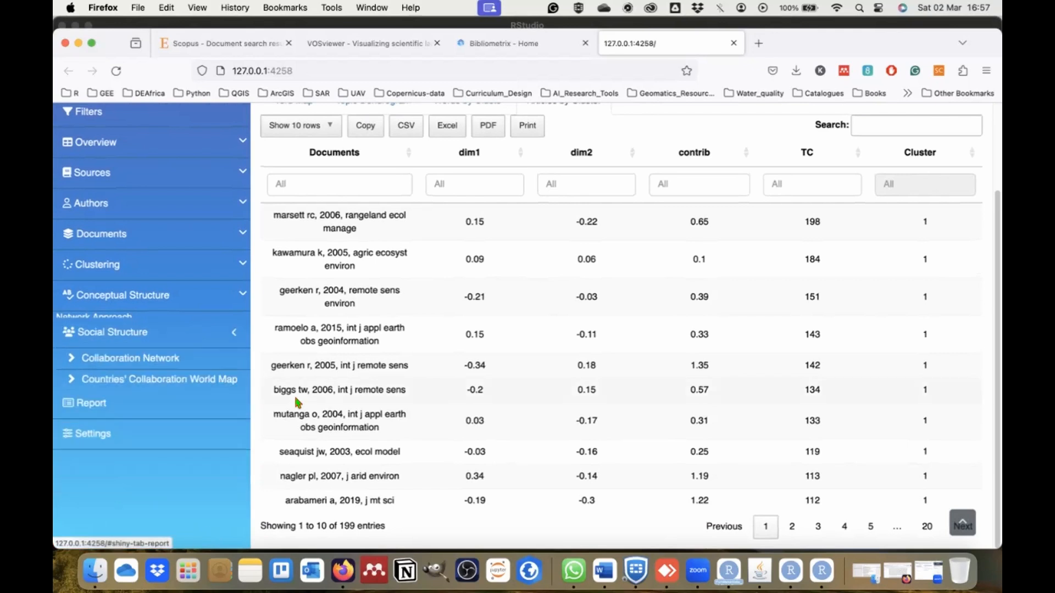
left_click(152, 357)
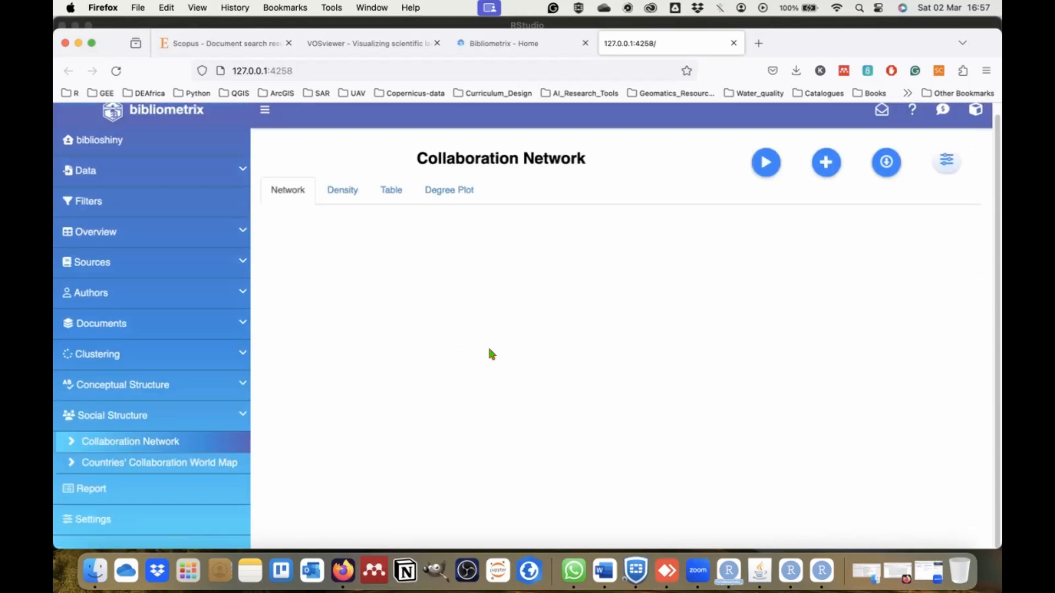
left_click(766, 162)
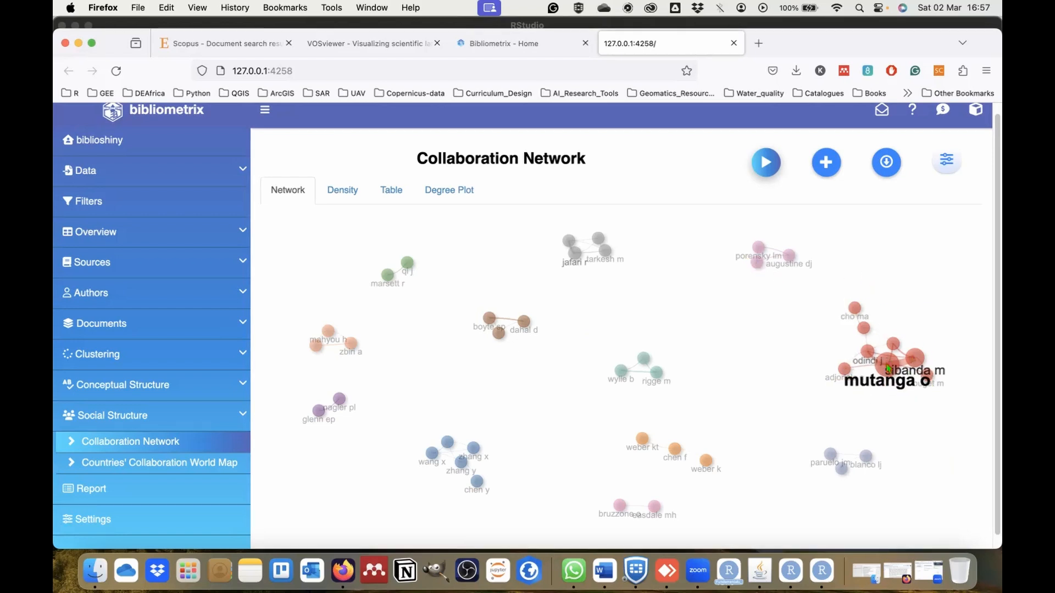
Examine the author clusters of the Collaboration Network, both in close-up and as a whole.
scroll(889, 367, "up", 5)
scroll(889, 367, "up", 5)
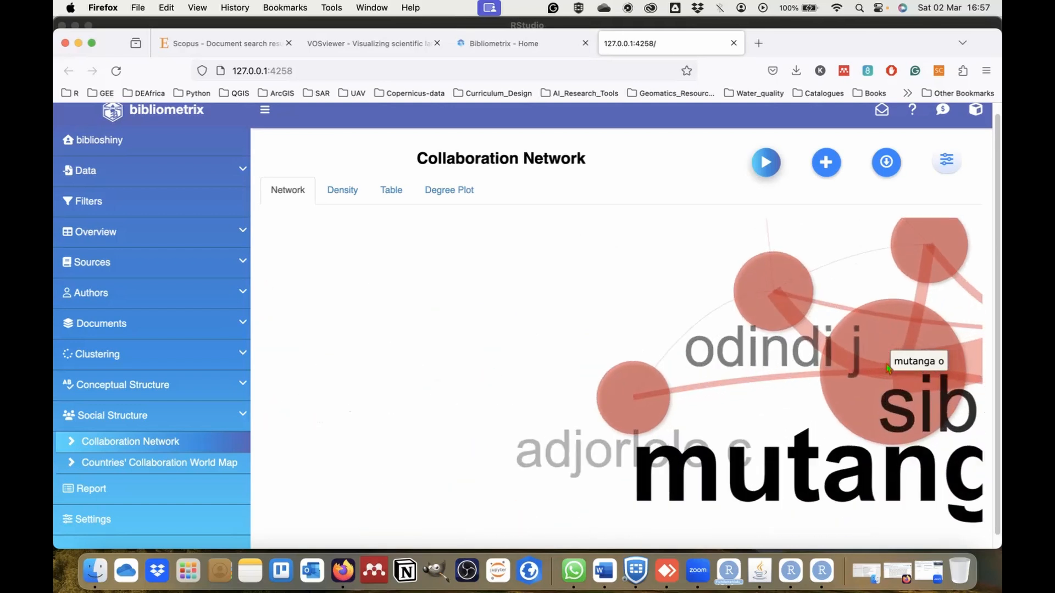
scroll(886, 367, "down", 3)
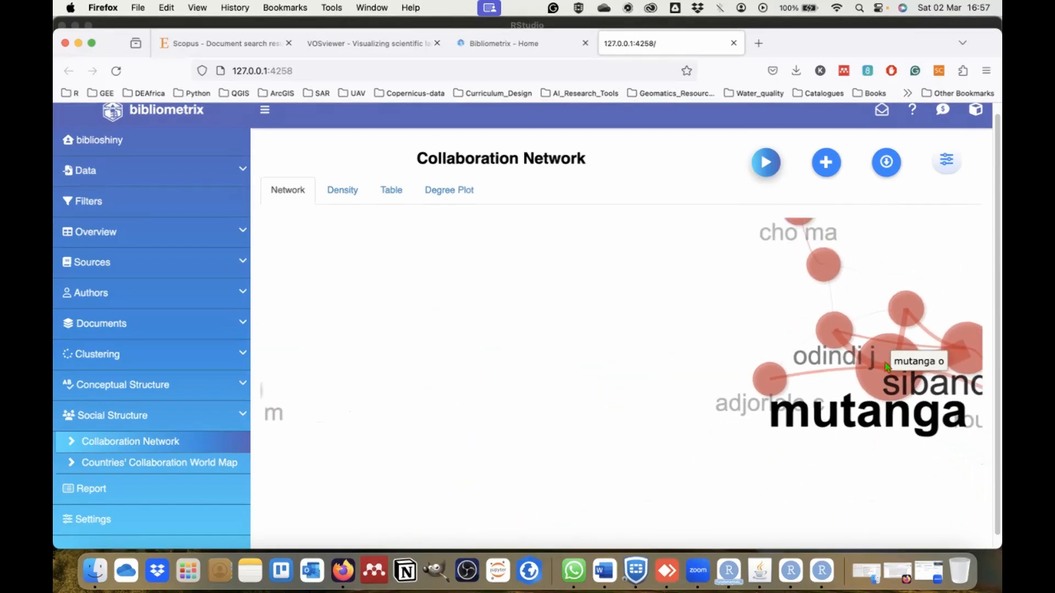
left_click_drag(719, 313, 652, 389)
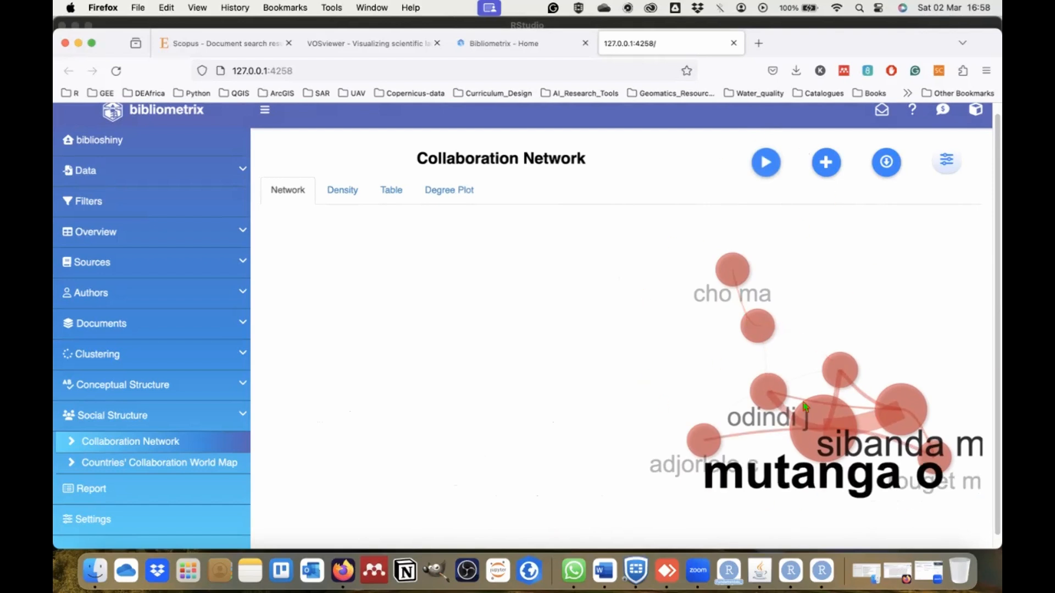
scroll(616, 392, "down", 5)
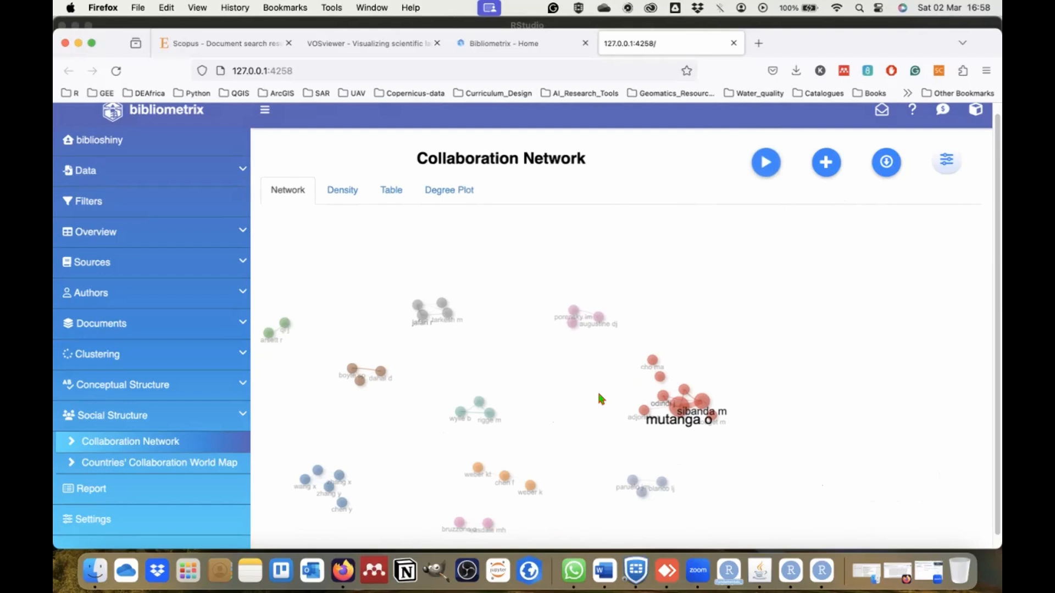
left_click_drag(600, 396, 763, 357)
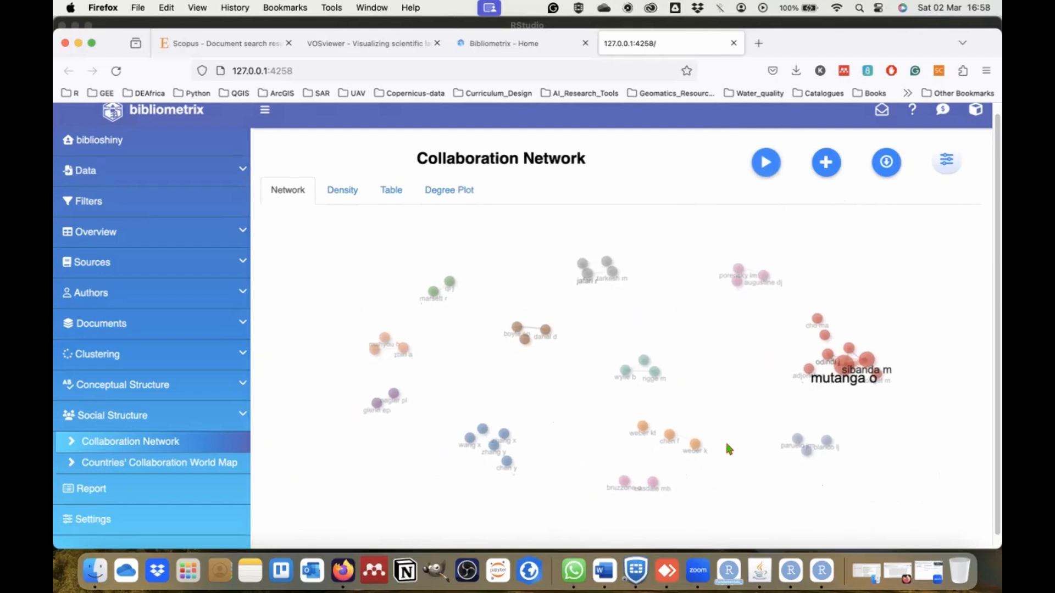
scroll(821, 447, "up", 5)
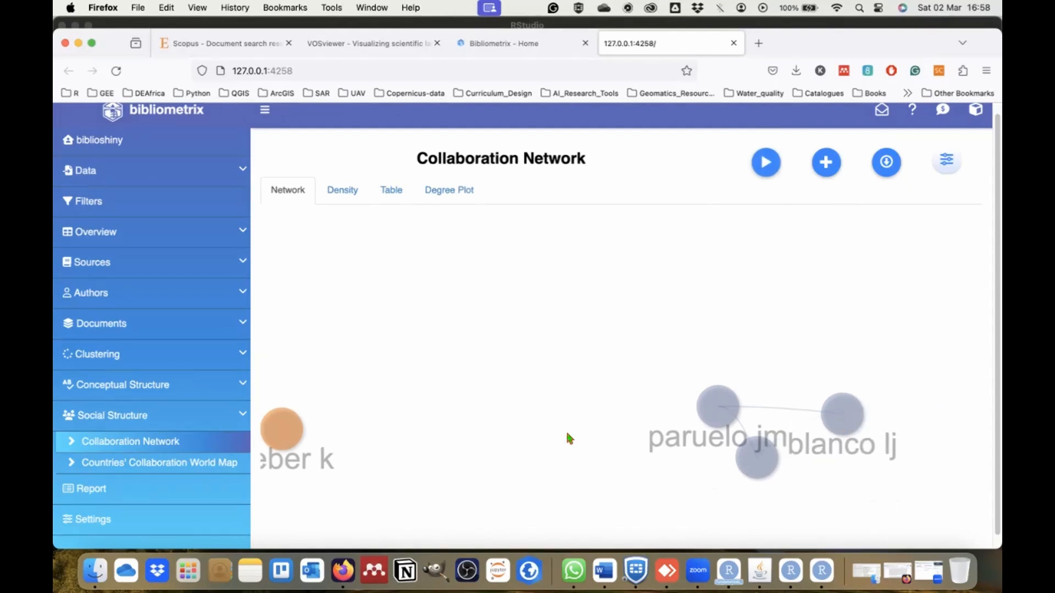
scroll(568, 438, "down", 6)
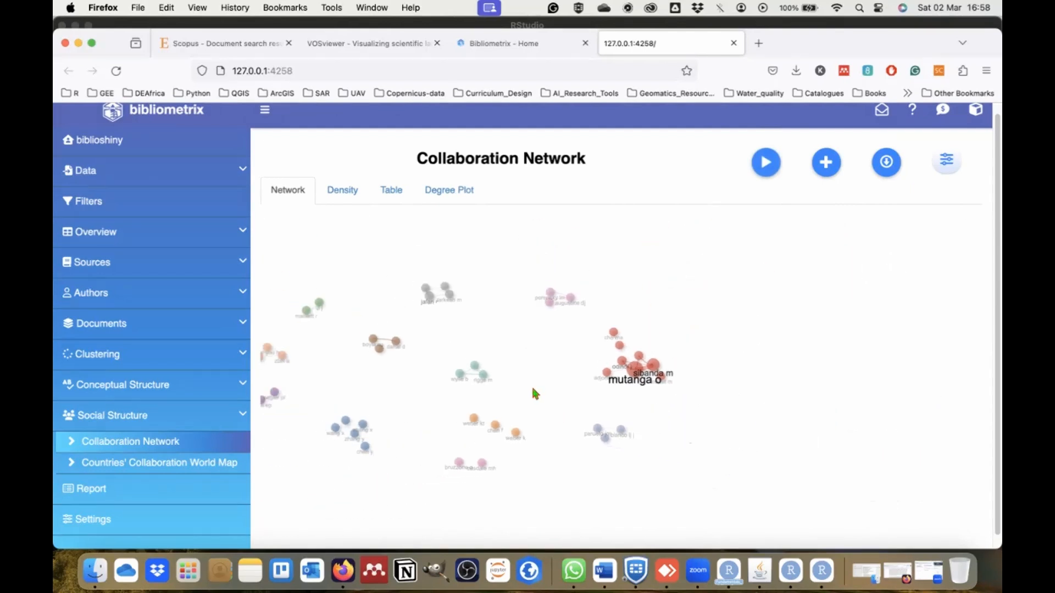
left_click_drag(532, 393, 734, 384)
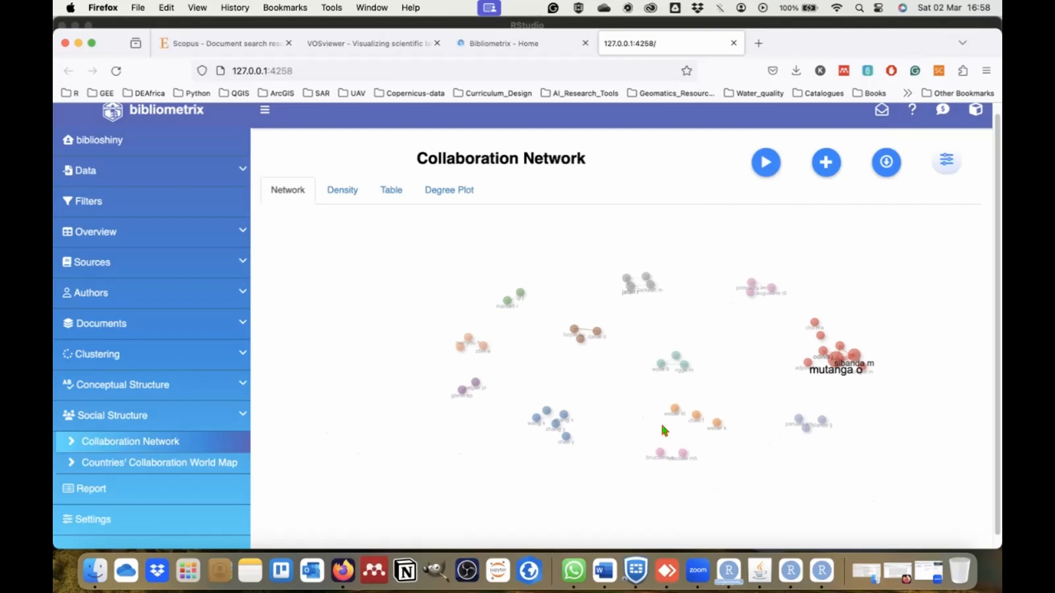
Look through the density, table and degree plot views of the Collaboration Network and return to its density map.
left_click(352, 192)
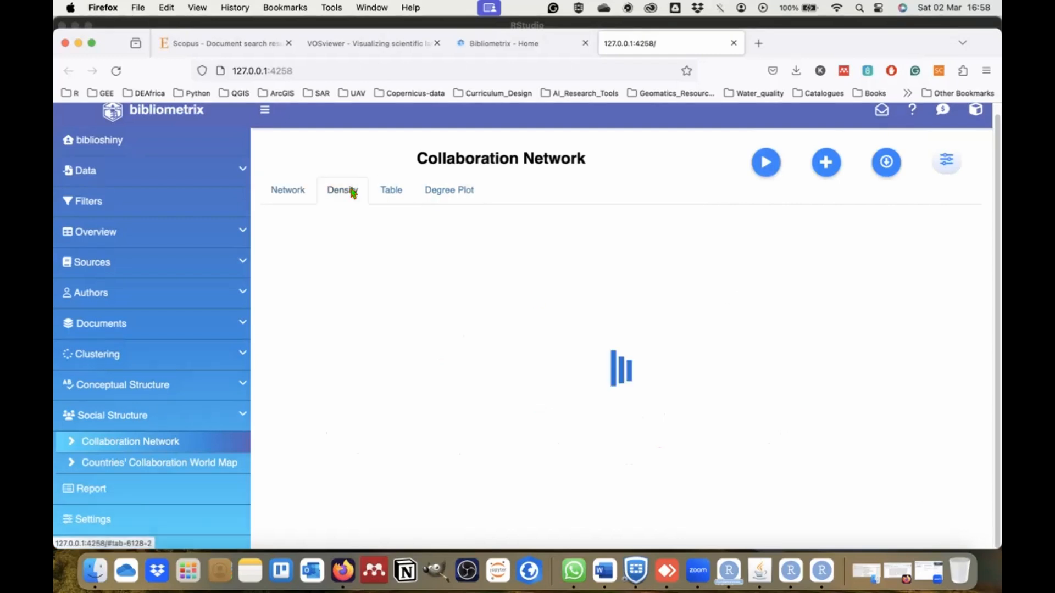
left_click(379, 189)
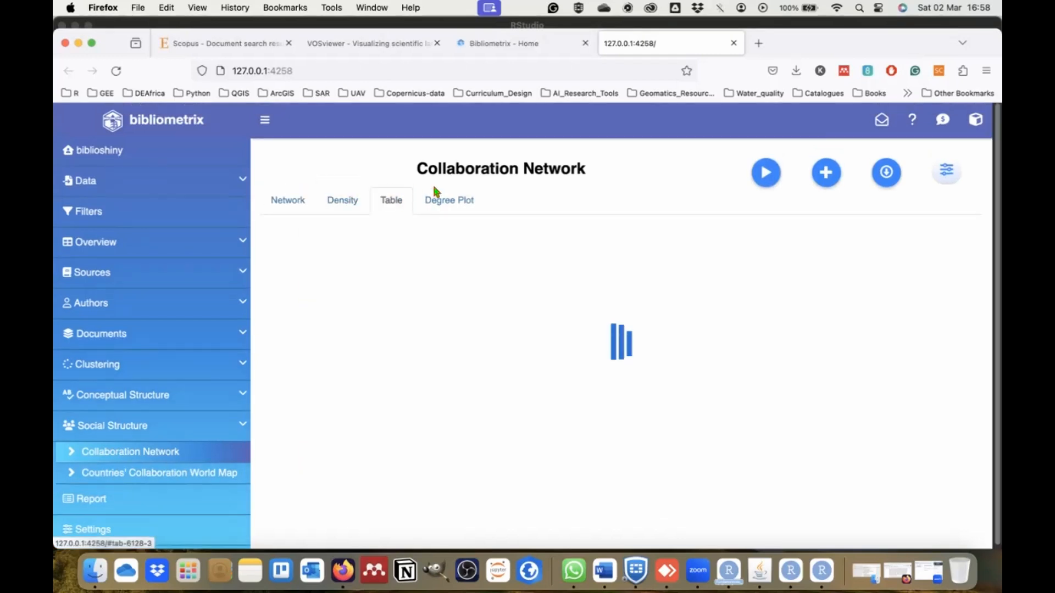
left_click(442, 201)
left_click(296, 201)
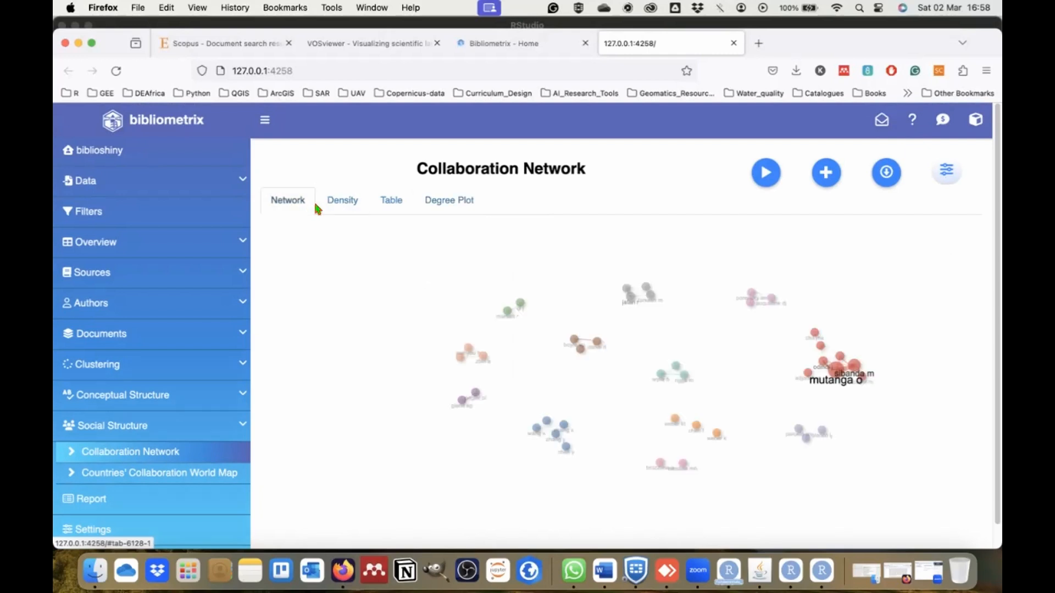
left_click(343, 201)
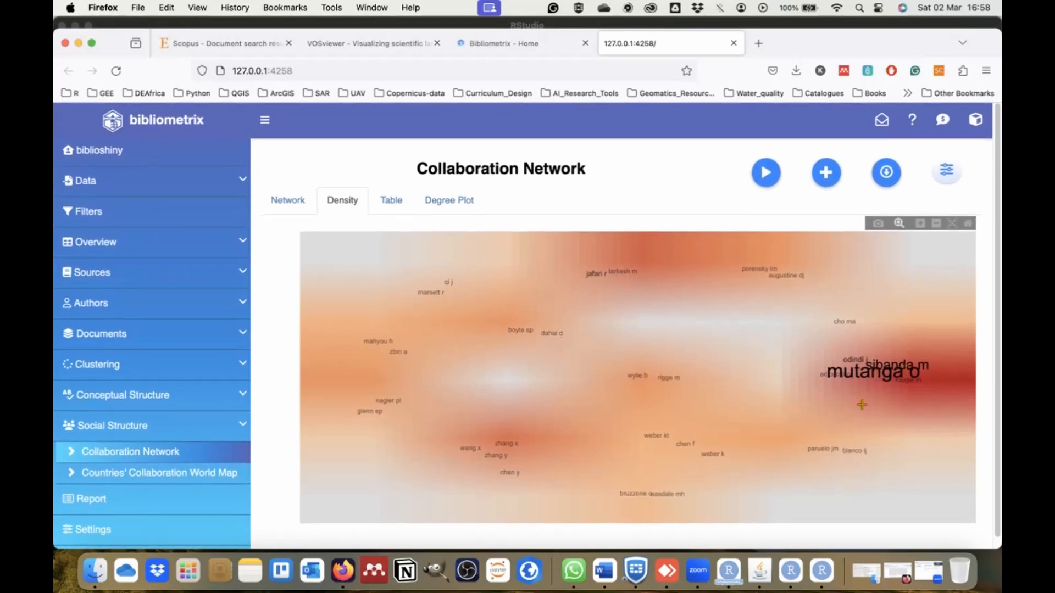
Generate the Countries' Collaboration World Map under Social Structure and open the Report page.
left_click(115, 474)
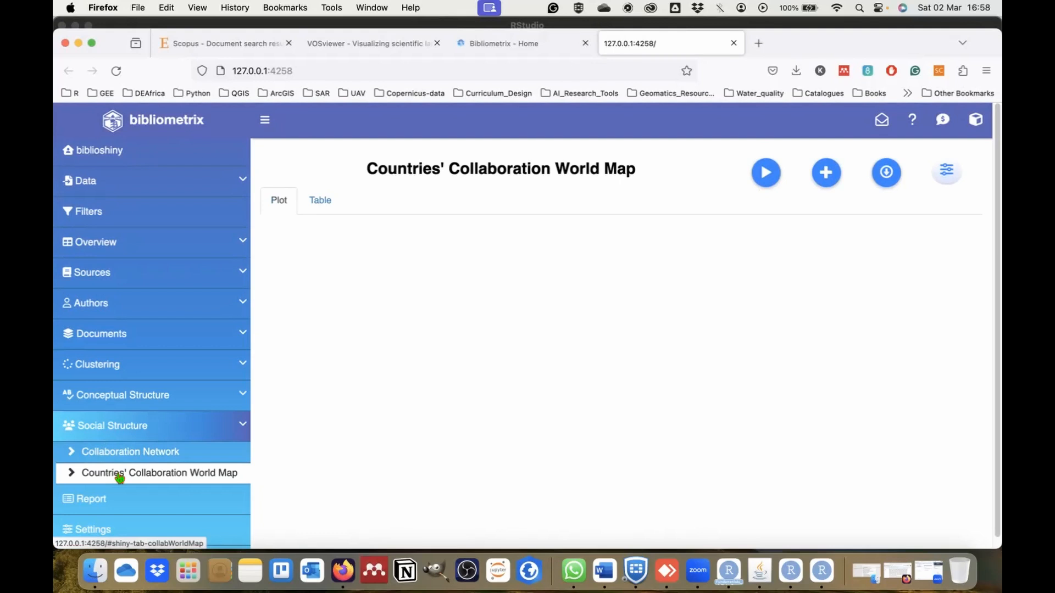
left_click(766, 175)
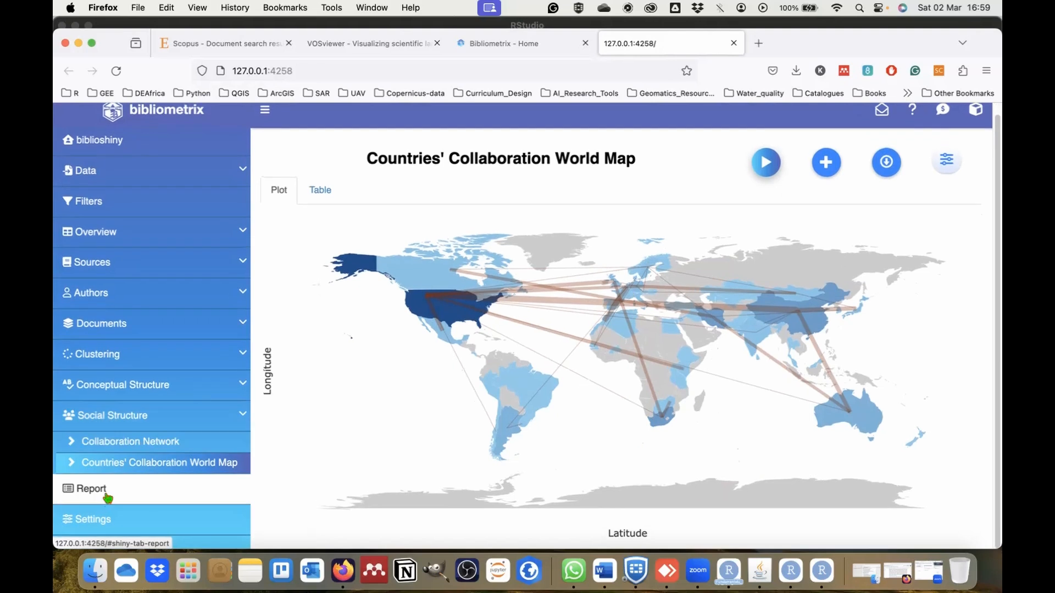
left_click(108, 498)
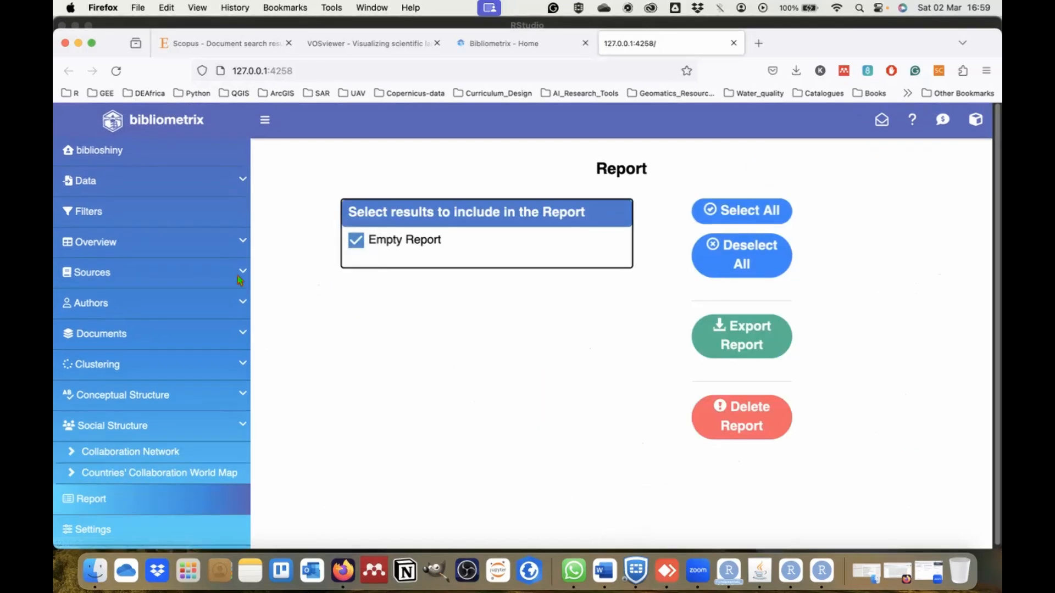
Add the Collaboration Network results to the report.
left_click(108, 451)
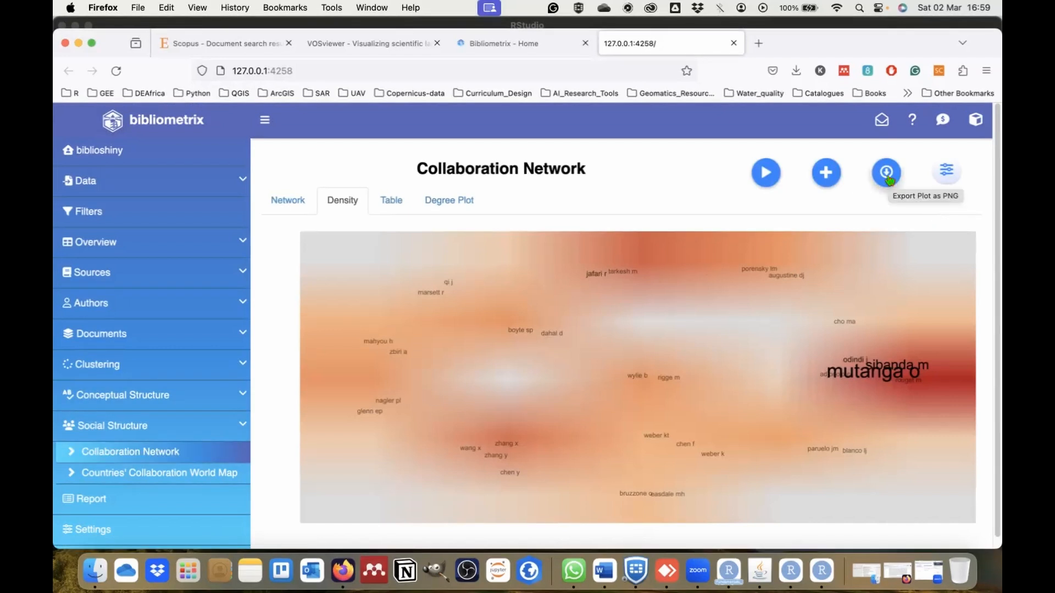
left_click(822, 175)
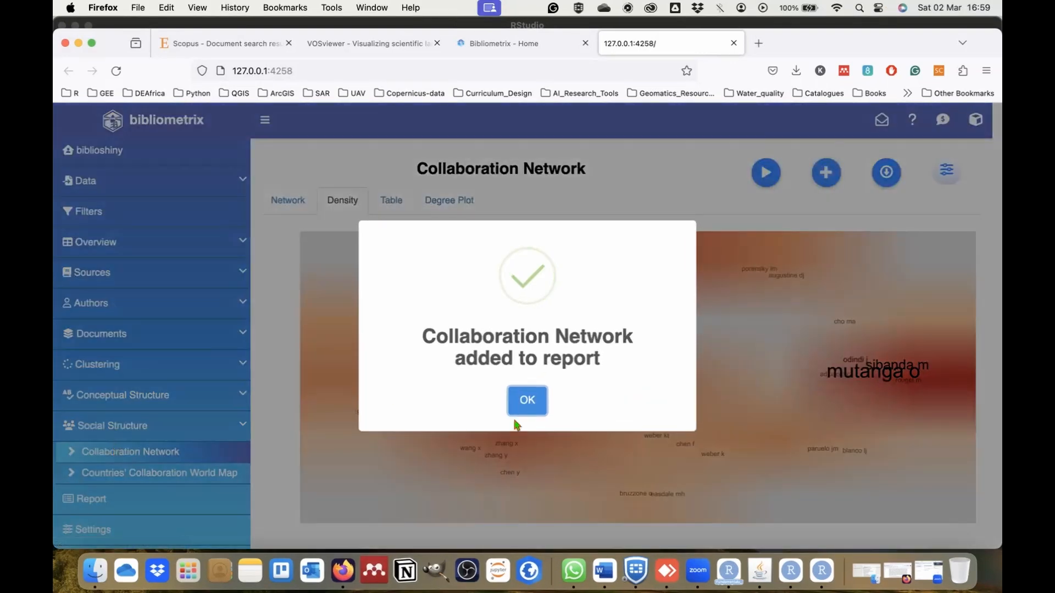
left_click(531, 397)
Open the Most Local Cited References analysis under Documents.
left_click(83, 365)
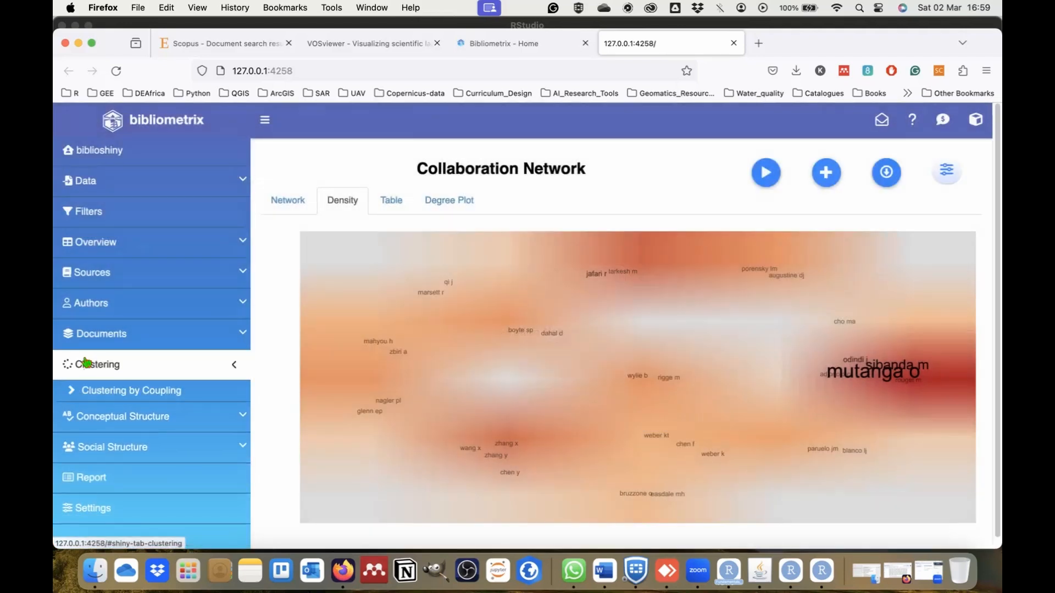
left_click(101, 334)
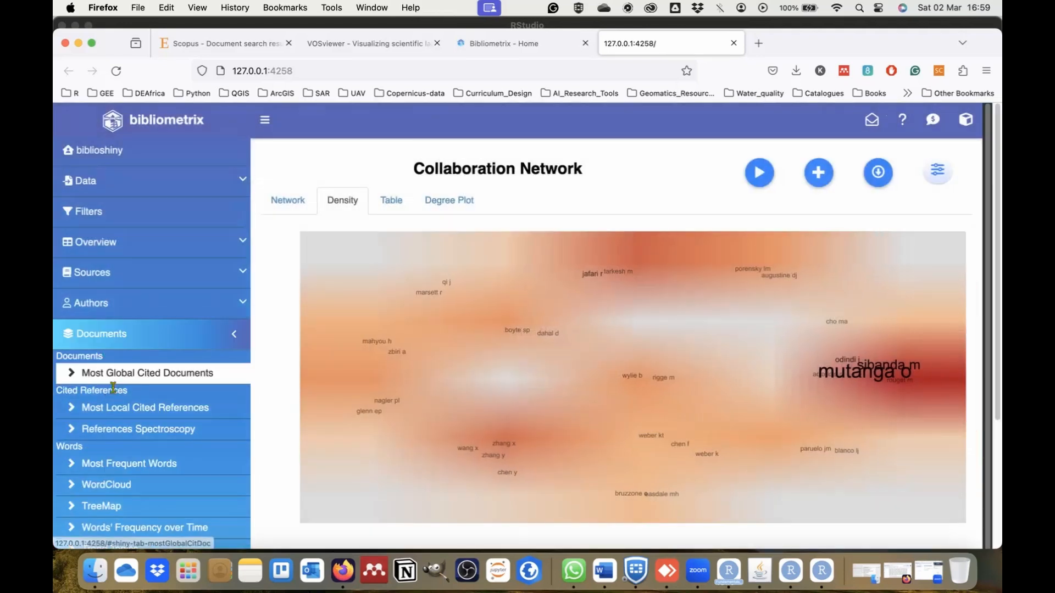
left_click(106, 409)
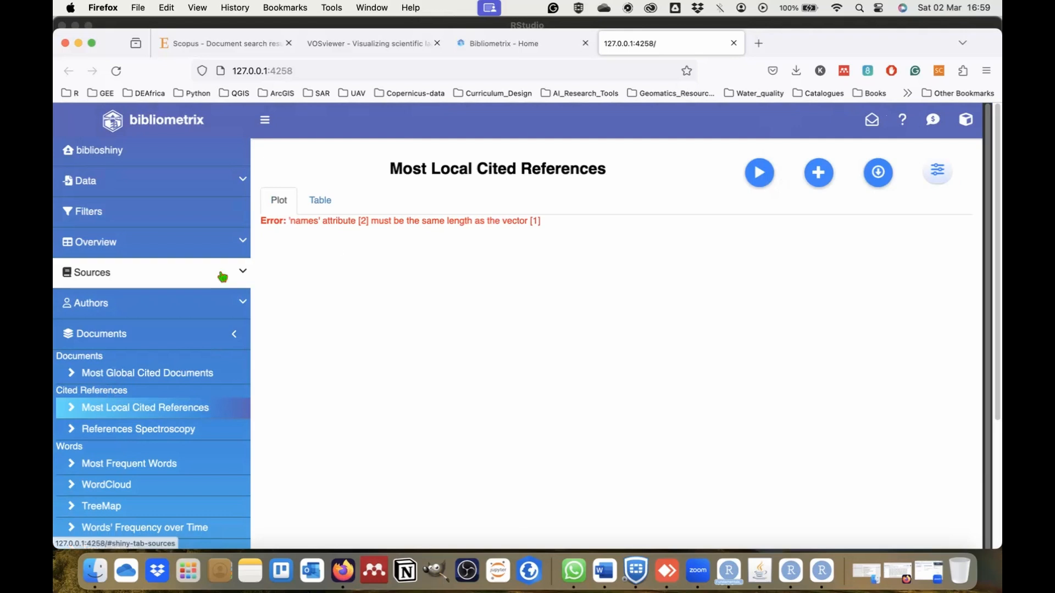
Add the Authors' Production over Time results to the report.
left_click(147, 302)
left_click(132, 364)
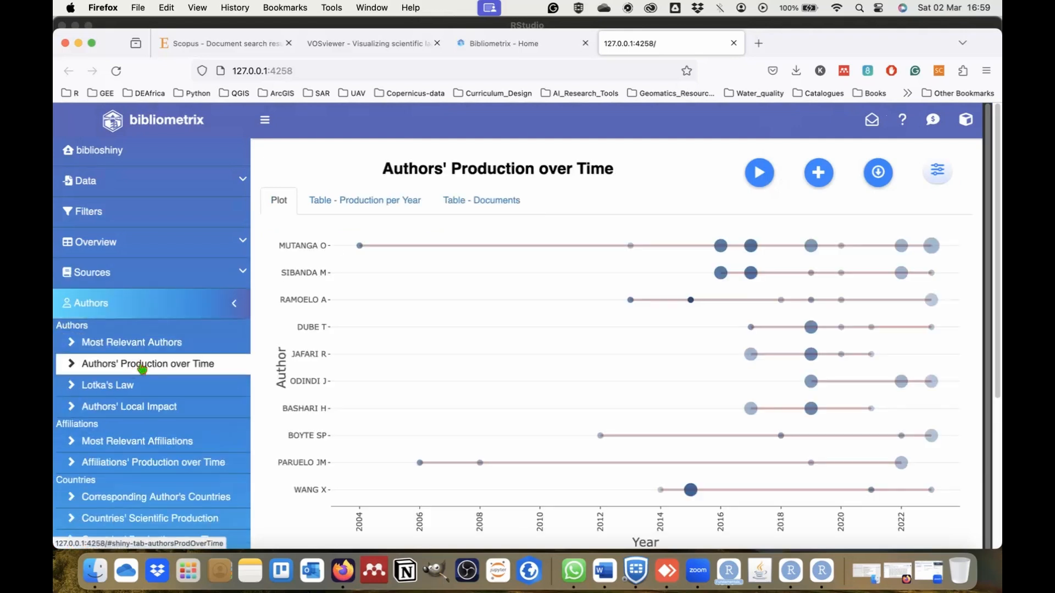
left_click(818, 172)
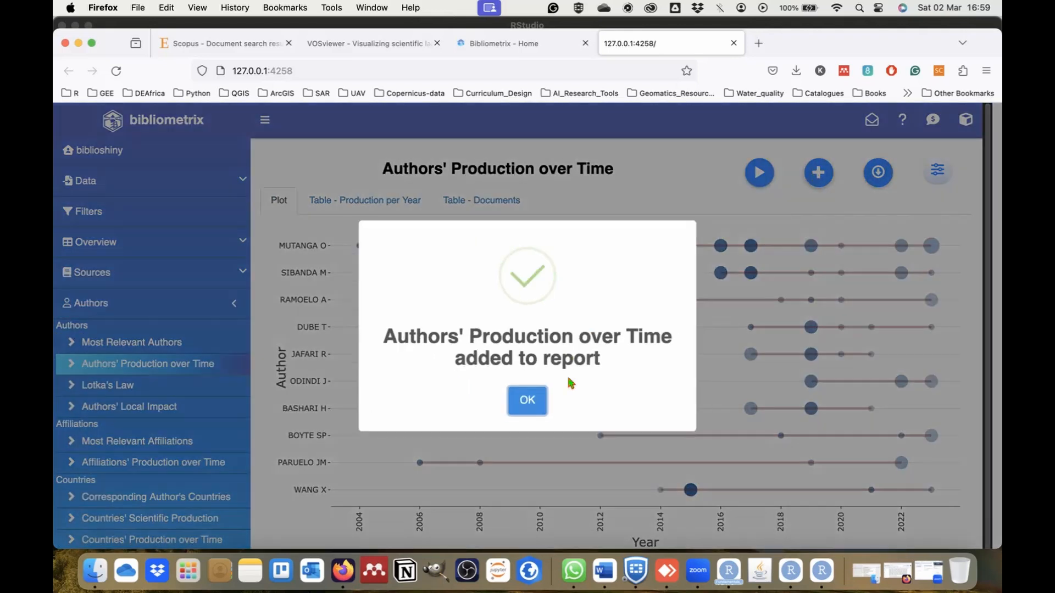
left_click(527, 400)
Exclude the duplicate Collaboration Network entry from the report and export the remaining selected results.
scroll(159, 482, "down", 1)
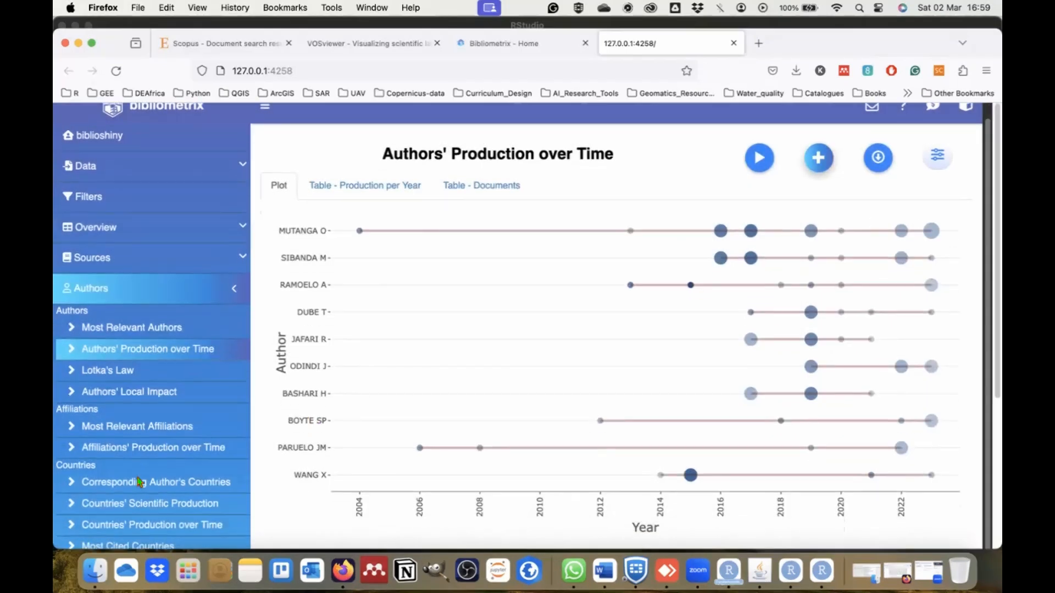
scroll(139, 481, "up", 1)
scroll(139, 481, "down", 5)
left_click(85, 497)
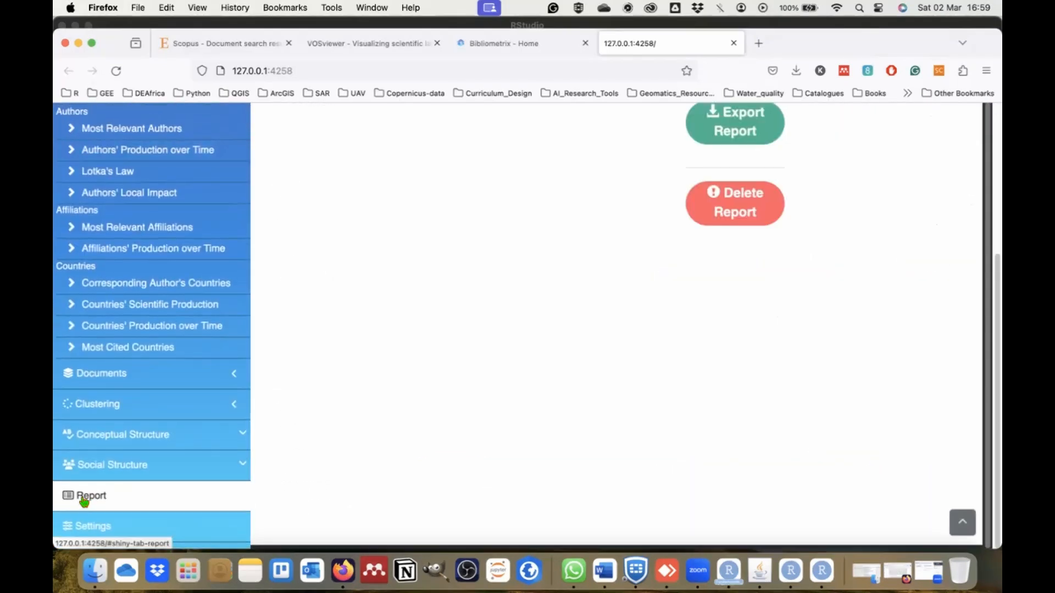
scroll(838, 253, "up", 5)
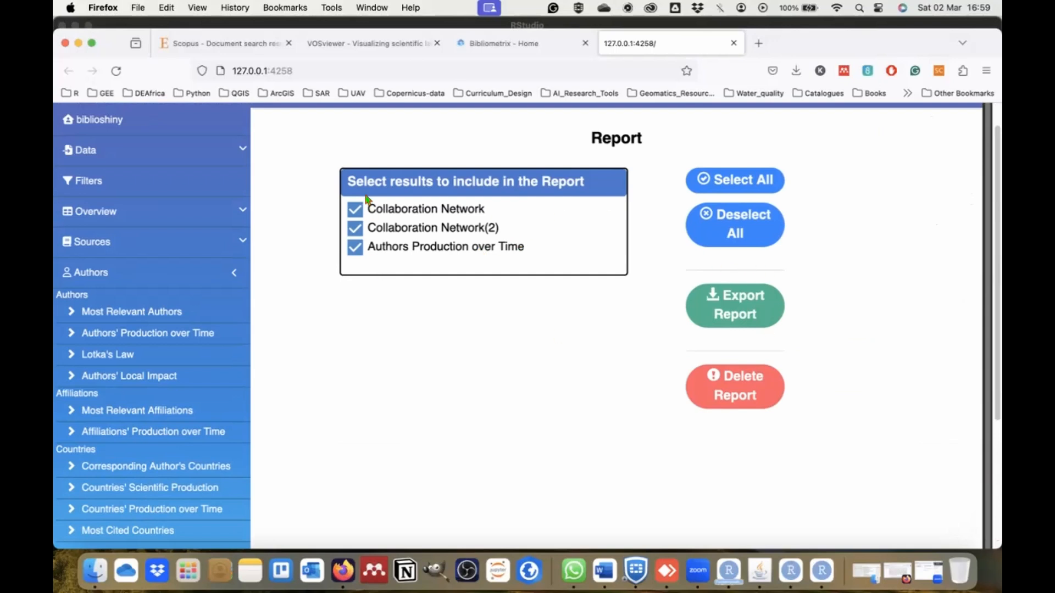
left_click(354, 227)
left_click(735, 306)
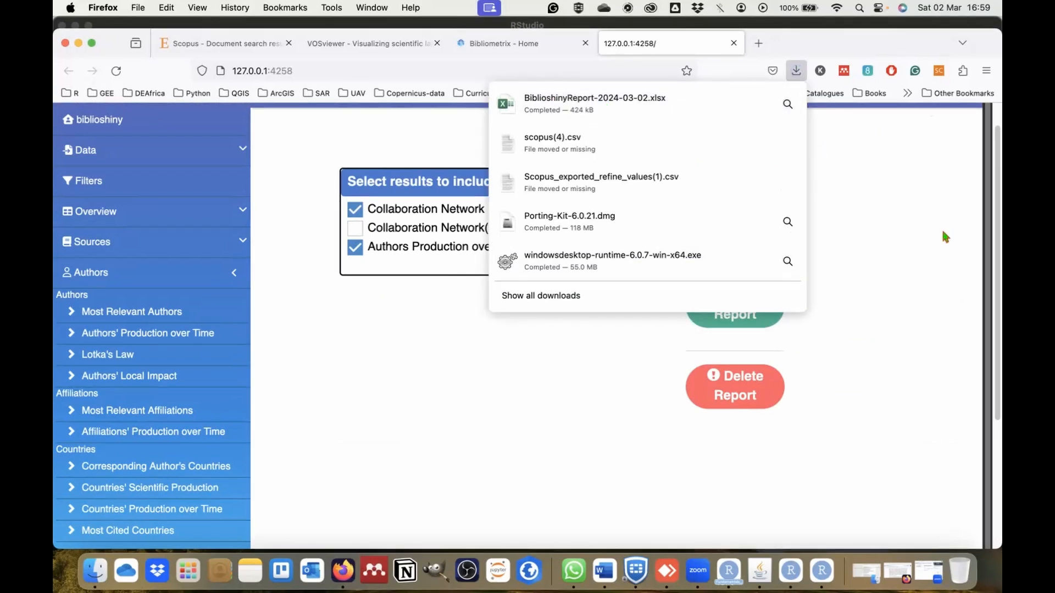
Open the downloaded BiblioshinyReport-2024-03-02.xlsx in Excel and enlarge its window to fill the screen's width and height.
left_click(626, 111)
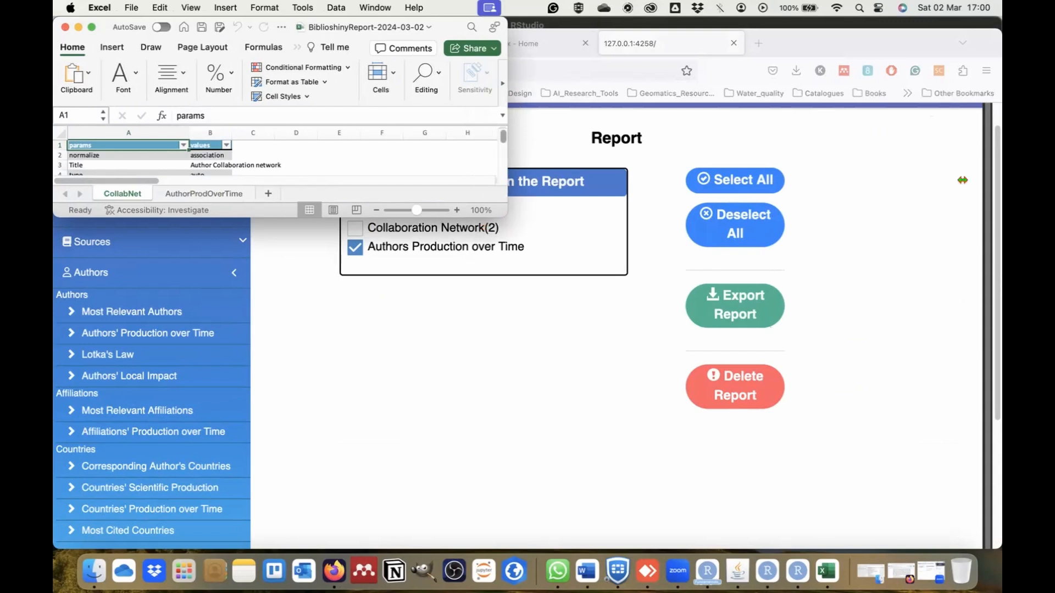
double_click(483, 177)
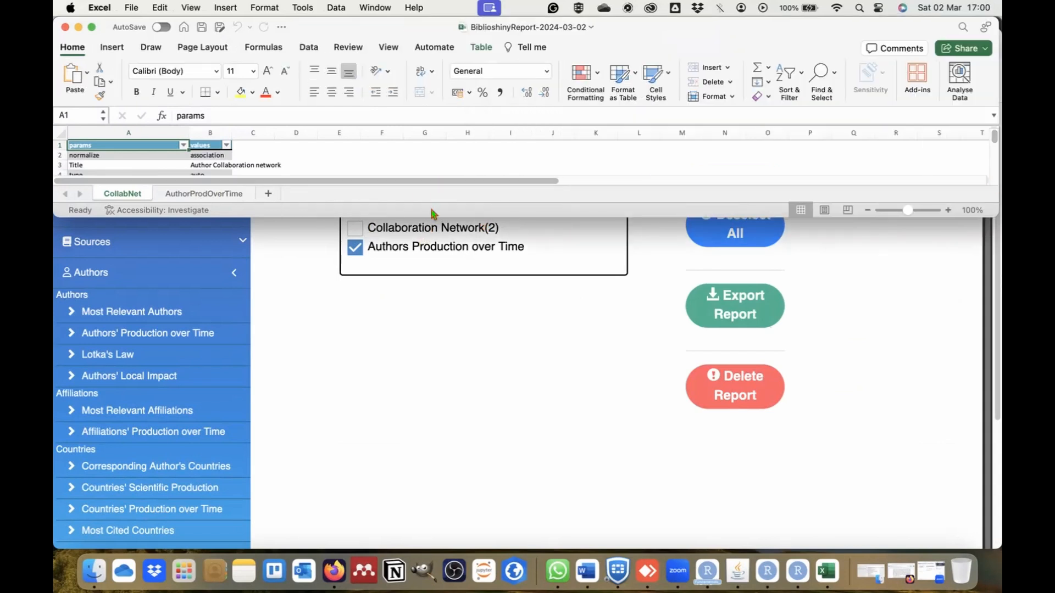
left_click_drag(428, 217, 403, 551)
Examine the CollabNet sheet's parameter table, node metrics table, author collaboration network picture and node degree plot.
scroll(664, 412, "down", 2)
scroll(665, 412, "right", 6)
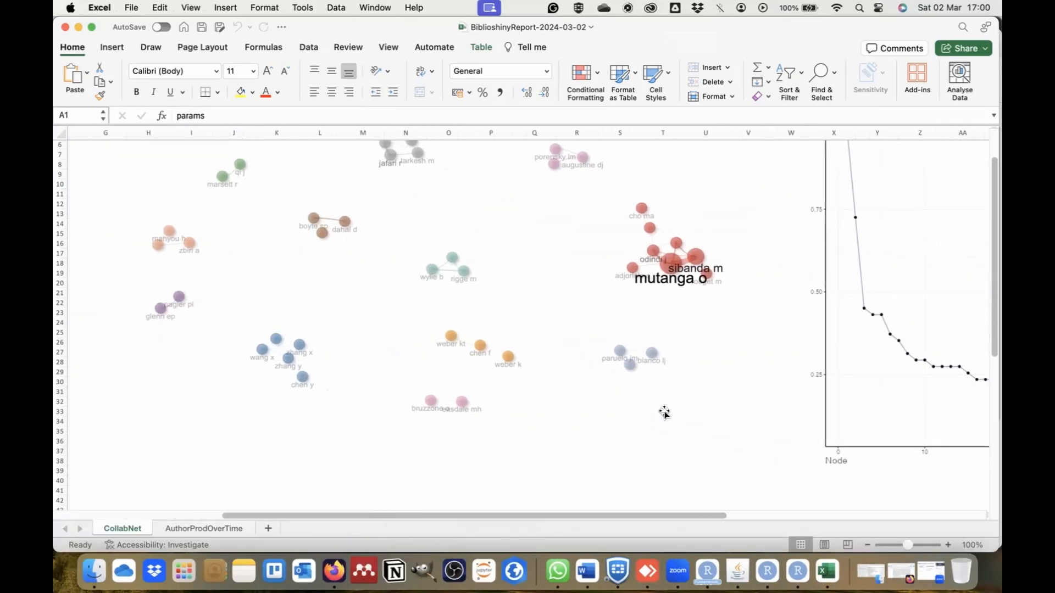
left_click(598, 360)
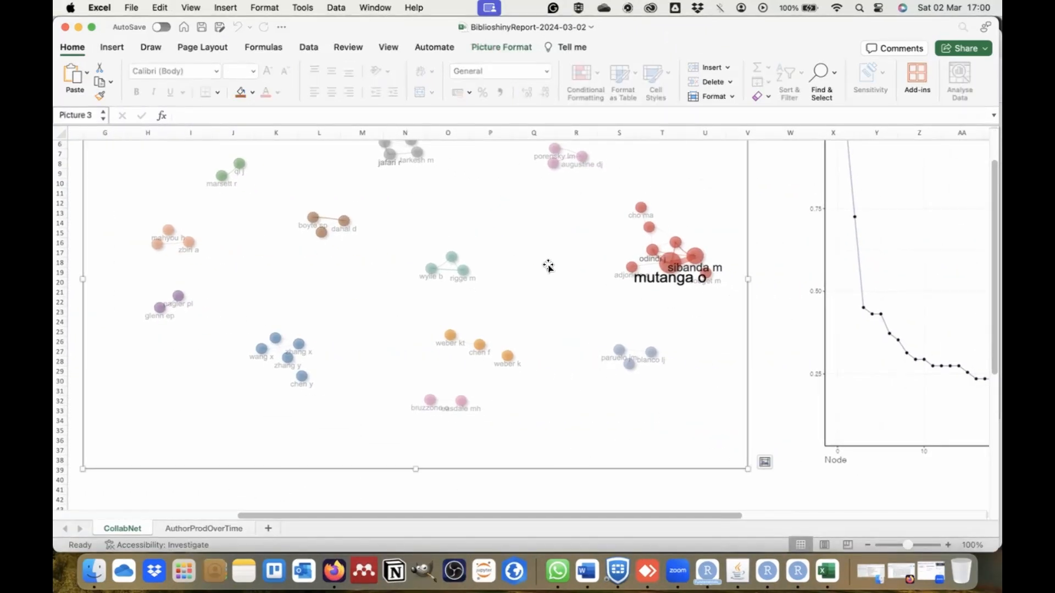
scroll(517, 382, "up", 2)
scroll(517, 383, "right", 5)
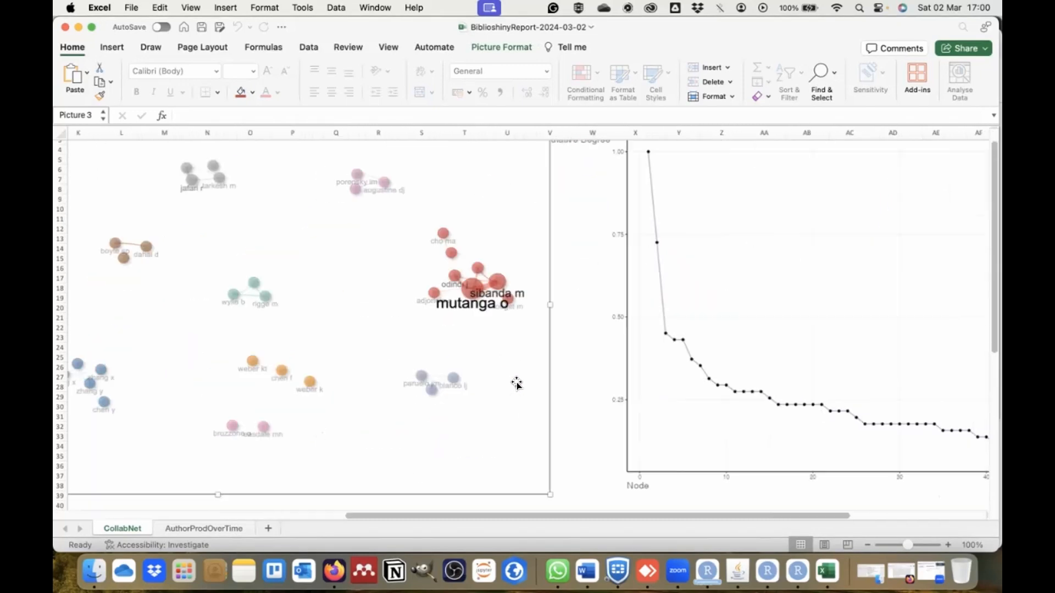
scroll(517, 382, "right", 8)
left_click(516, 383)
scroll(553, 377, "left", 20)
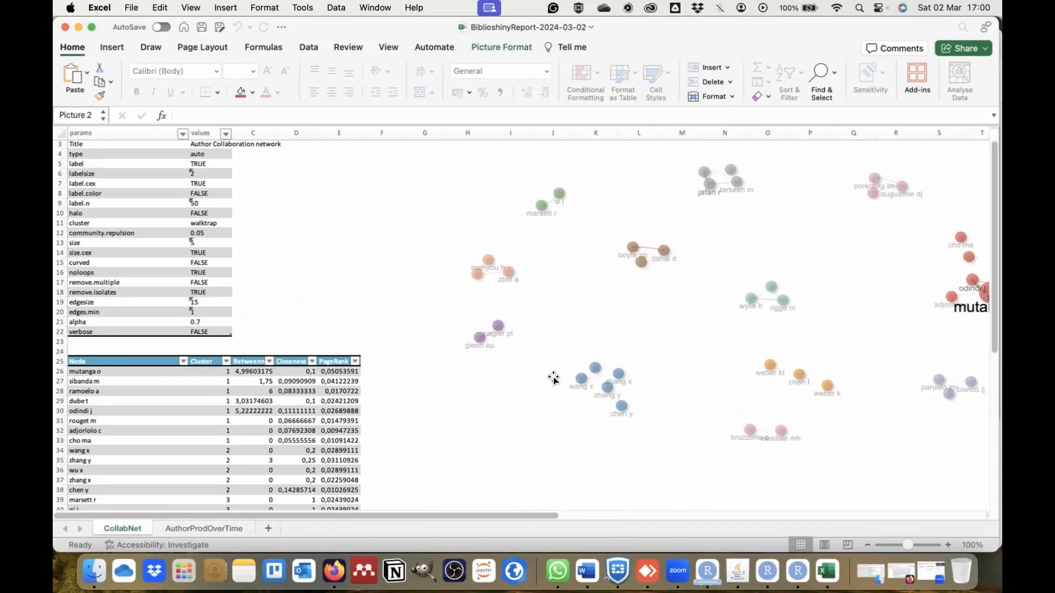
scroll(553, 377, "down", 10)
scroll(553, 377, "up", 12)
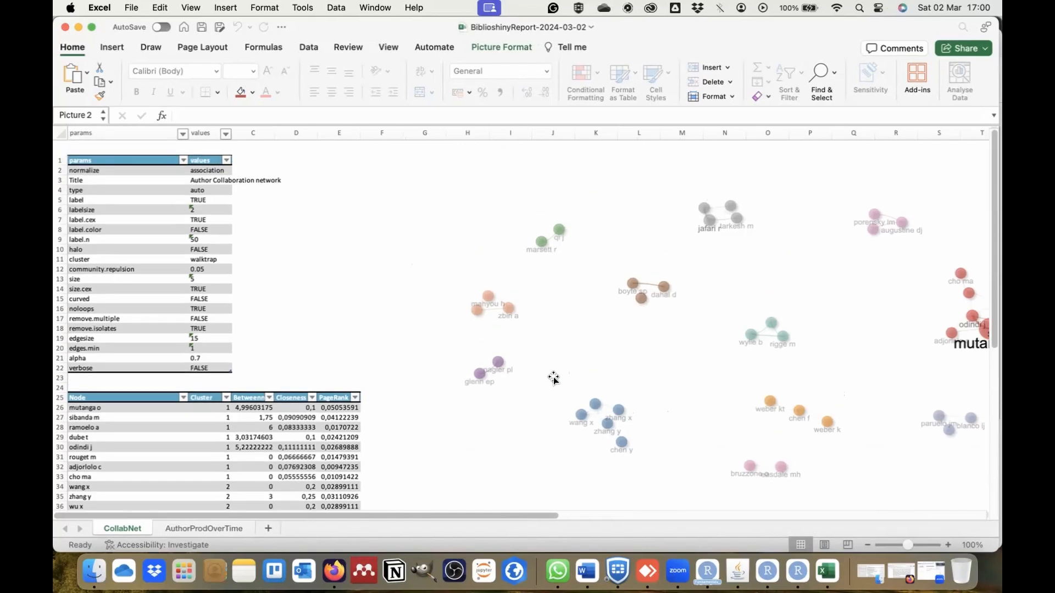
scroll(553, 378, "down", 2)
scroll(553, 378, "right", 1)
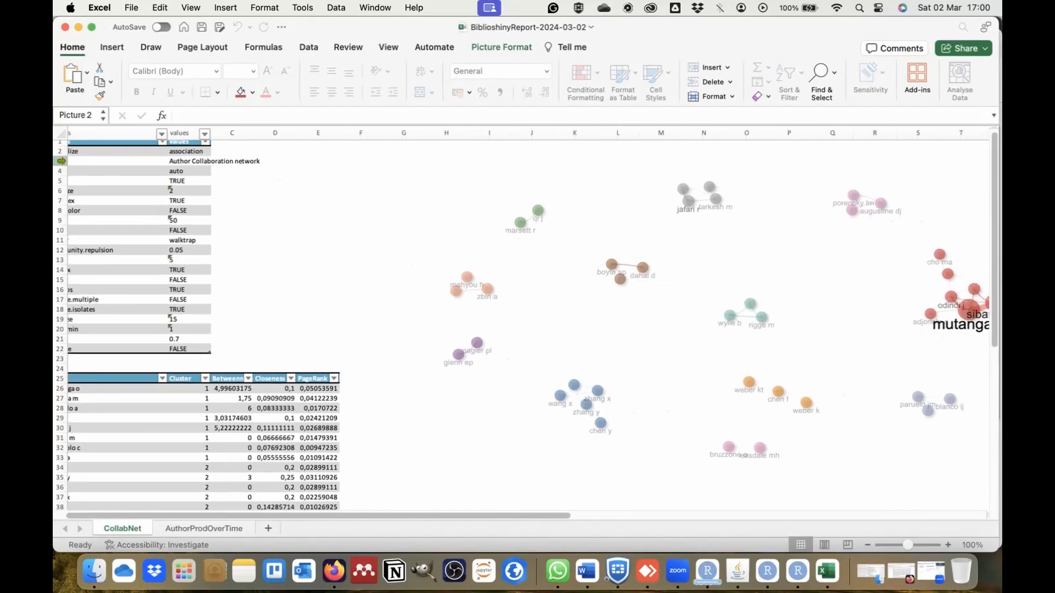
Close the report workbook and return to the biblioshiny home page in Firefox.
left_click(65, 28)
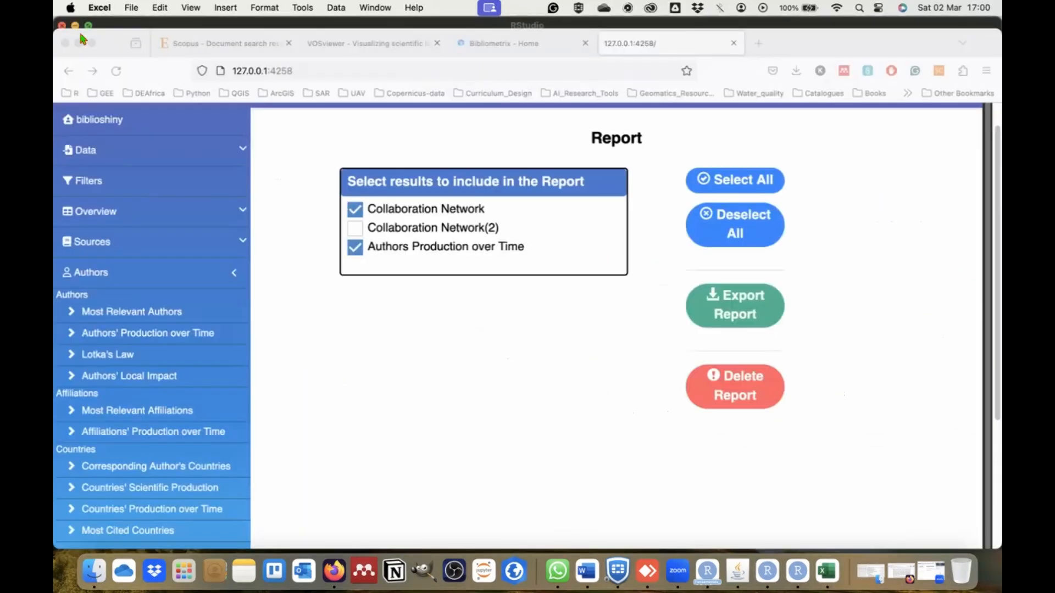
left_click(460, 354)
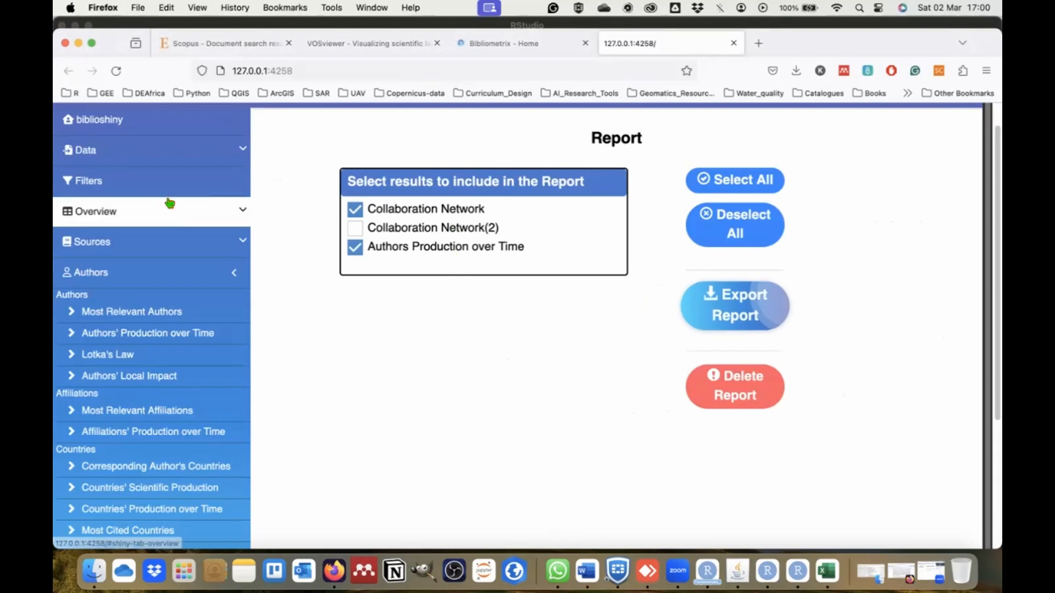
scroll(169, 200, "up", 2)
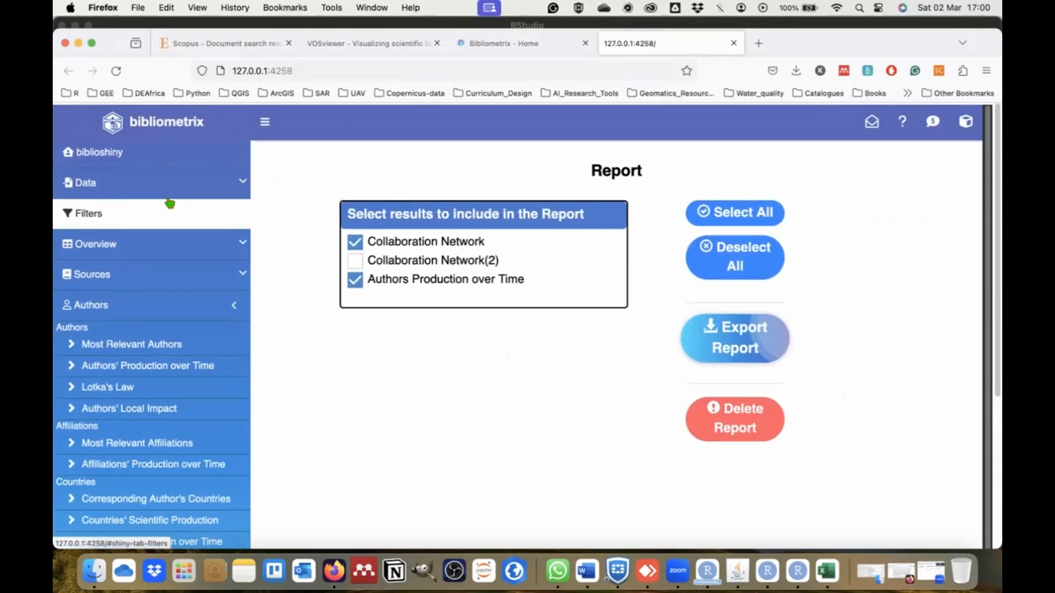
left_click(106, 150)
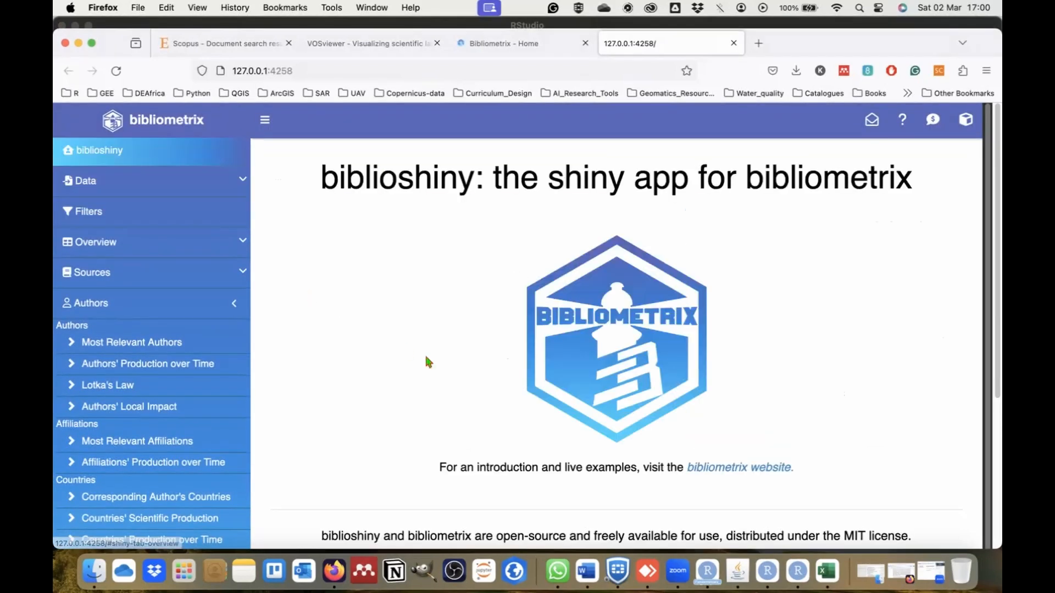